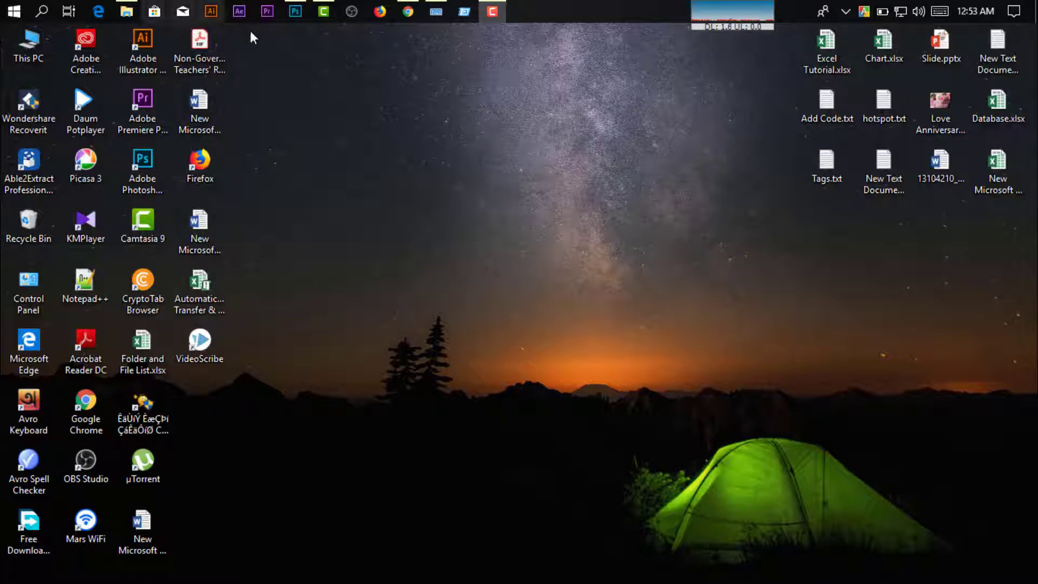
Restore the Photoshop window showing the woman portrait 501746624.jpg on an orange background.
{"action": "left_click", "coordinate": [296, 12]}
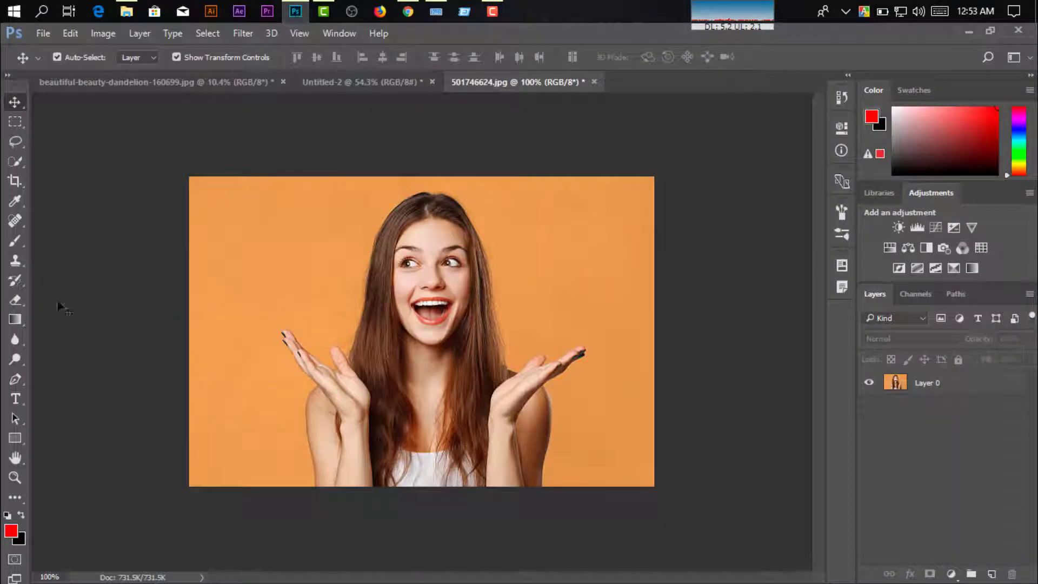
Browse the Blur and Dodge tool groups, return to the Move tool, and minimize Photoshop.
{"action": "left_click", "coordinate": [13, 342]}
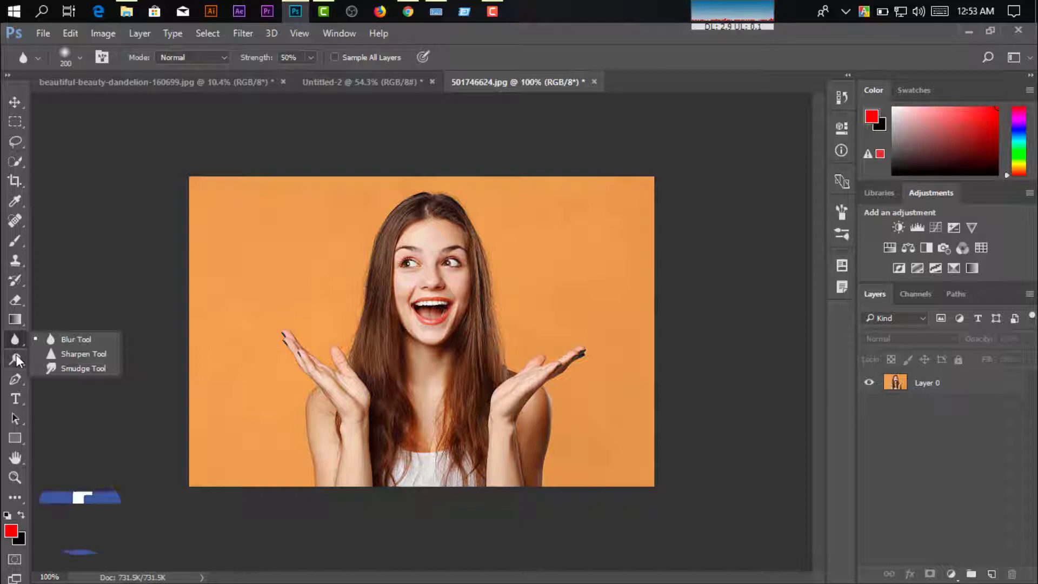
{"action": "left_click", "coordinate": [15, 356]}
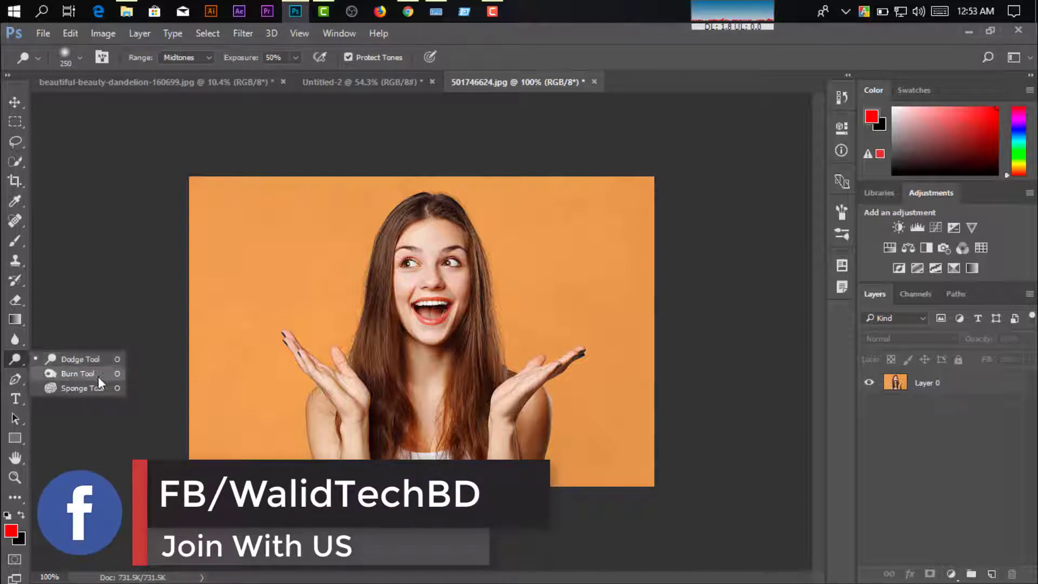
{"action": "left_click", "coordinate": [15, 339]}
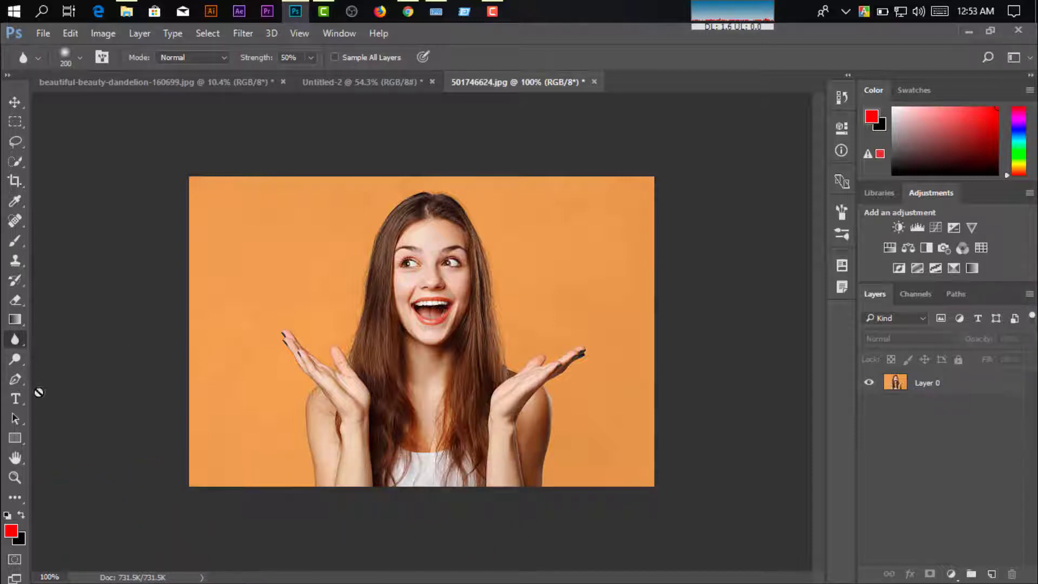
{"action": "left_click", "coordinate": [15, 101]}
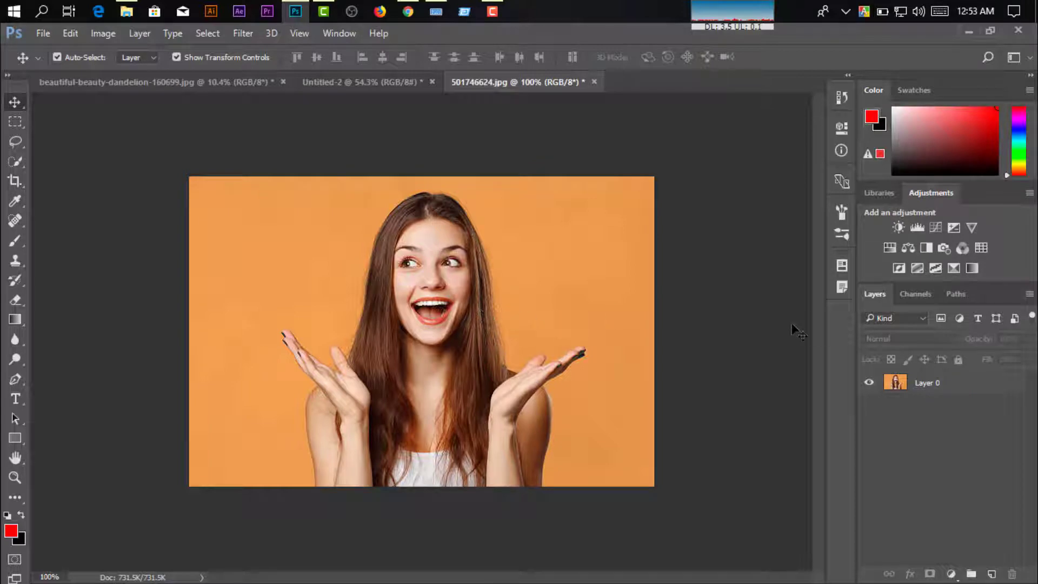
{"action": "left_click", "coordinate": [969, 32]}
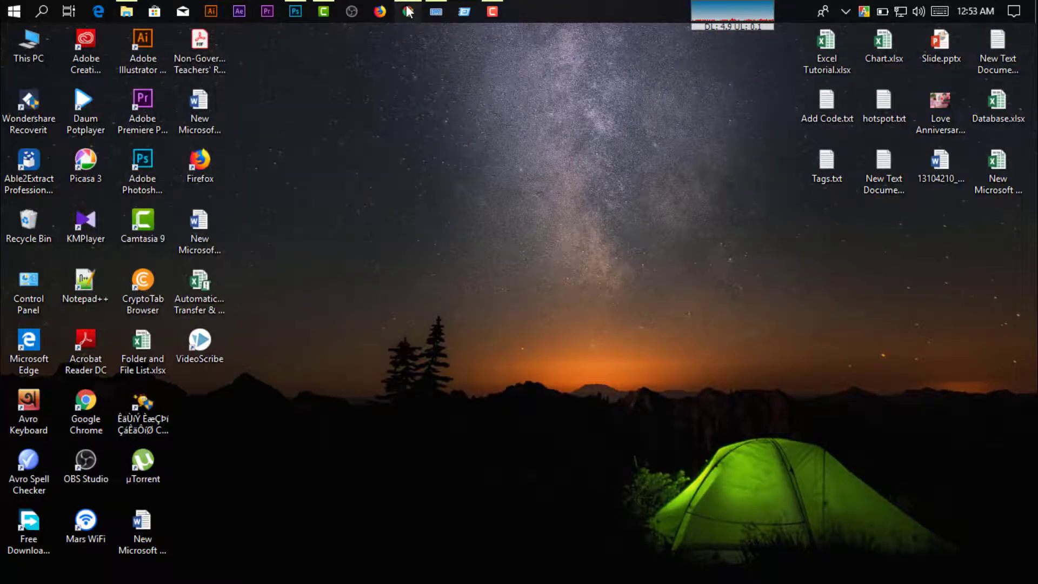
{"action": "left_click", "coordinate": [409, 11]}
{"action": "scroll", "coordinate": [358, 247], "scroll_direction": "down", "scroll_amount": 5}
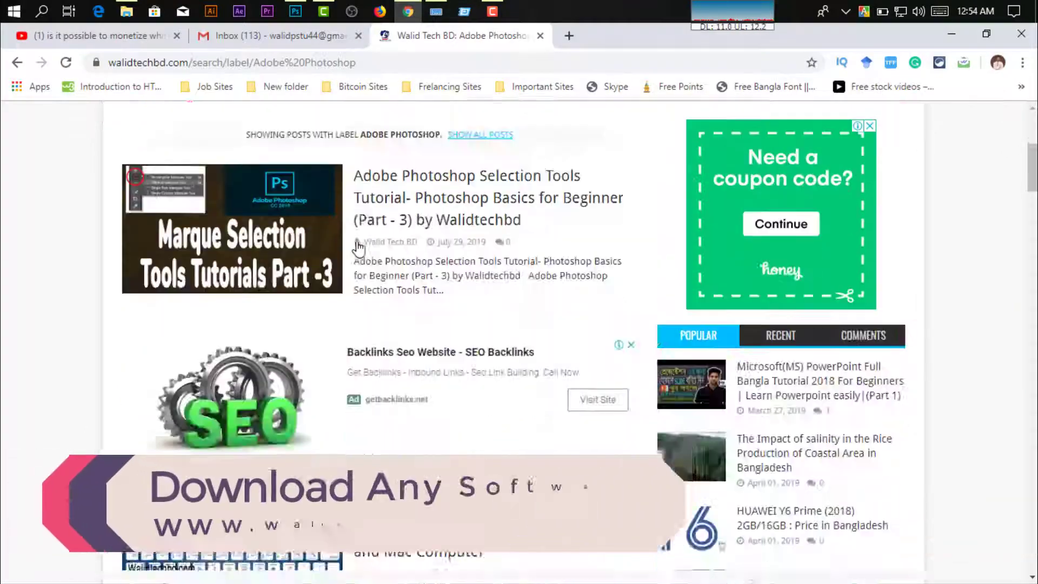
{"action": "scroll", "coordinate": [358, 247], "scroll_direction": "up", "scroll_amount": 5}
{"action": "scroll", "coordinate": [368, 271], "scroll_direction": "down", "scroll_amount": 1}
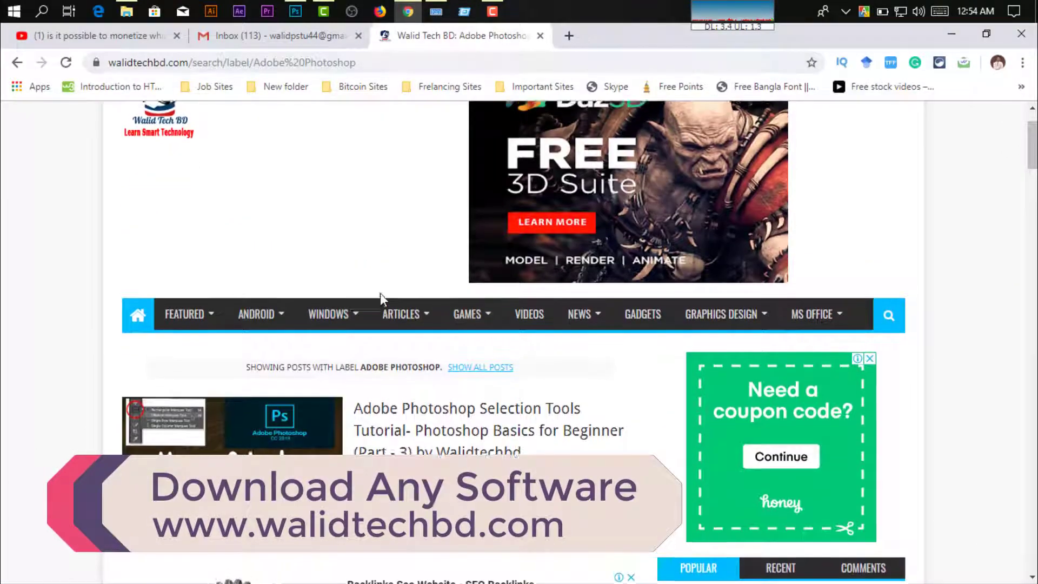
{"action": "scroll", "coordinate": [381, 298], "scroll_direction": "up", "scroll_amount": 1}
{"action": "scroll", "coordinate": [413, 343], "scroll_direction": "down", "scroll_amount": 5}
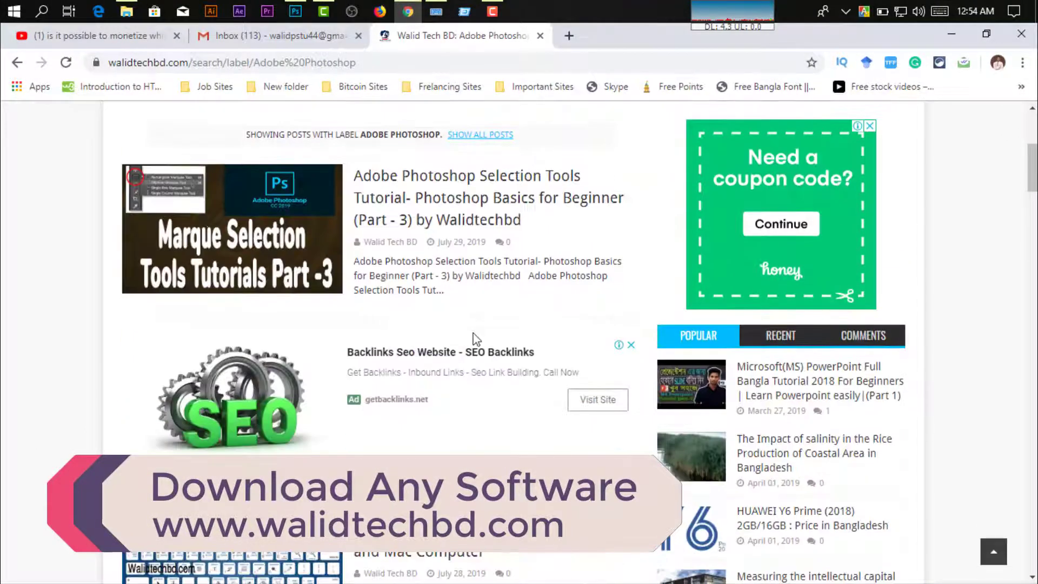
{"action": "scroll", "coordinate": [323, 340], "scroll_direction": "up", "scroll_amount": 5}
{"action": "scroll", "coordinate": [455, 576], "scroll_direction": "down", "scroll_amount": 3}
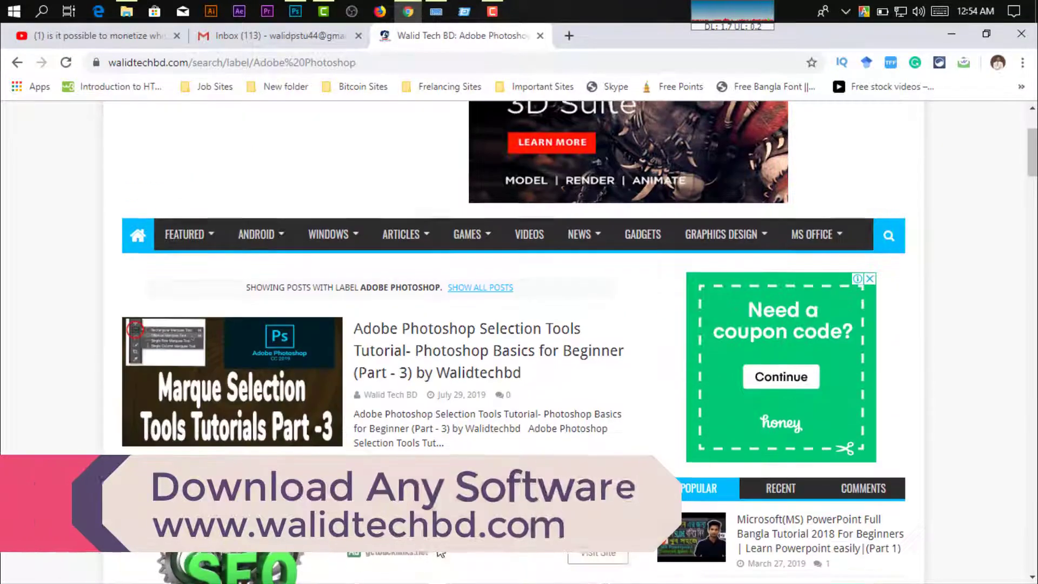
{"action": "scroll", "coordinate": [324, 325], "scroll_direction": "up", "scroll_amount": 3}
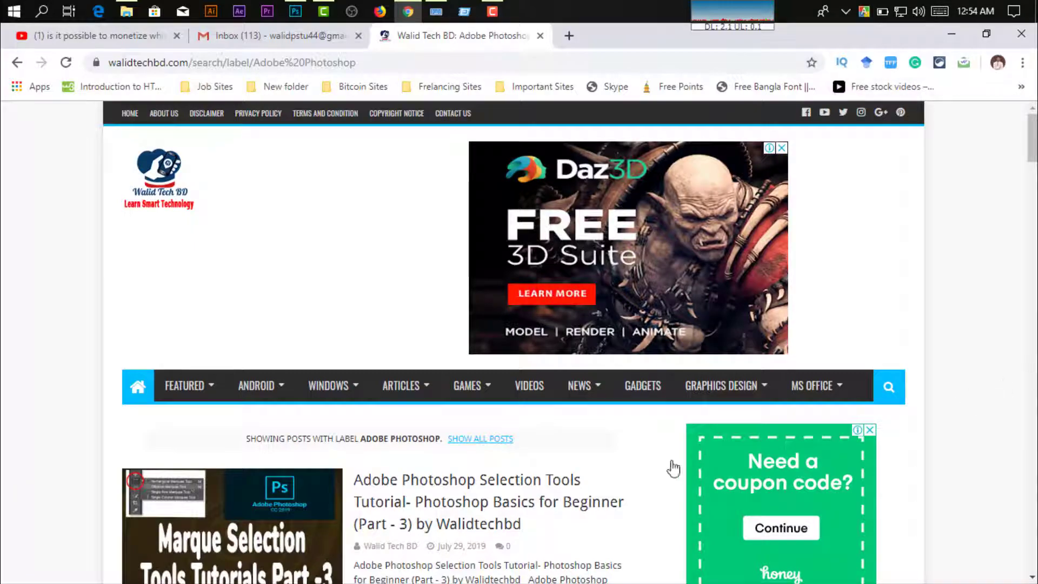
{"action": "mouse_move", "coordinate": [721, 235]}
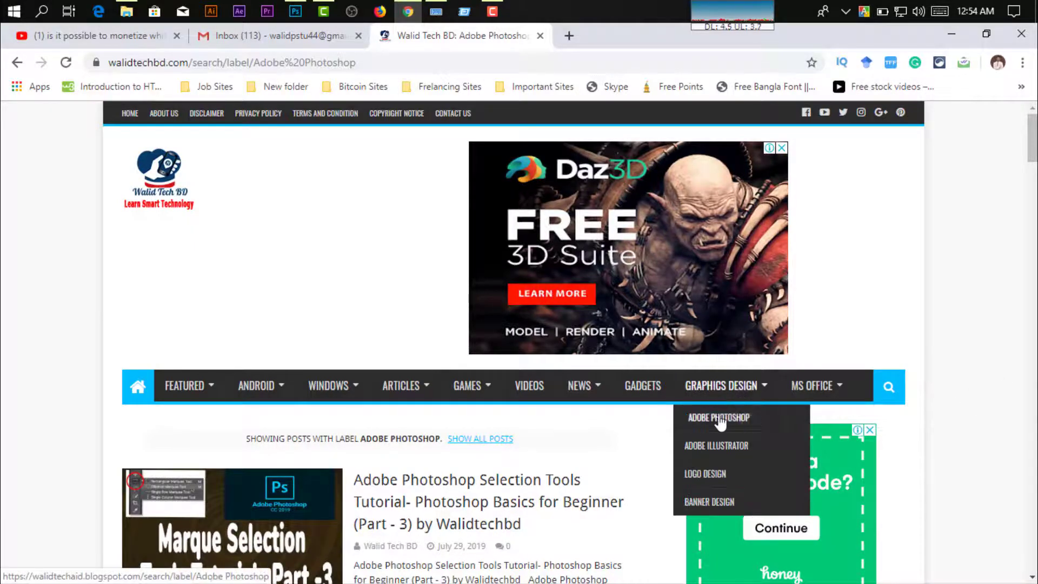
{"action": "scroll", "coordinate": [395, 475], "scroll_direction": "down", "scroll_amount": 5}
{"action": "scroll", "coordinate": [351, 406], "scroll_direction": "down", "scroll_amount": 5}
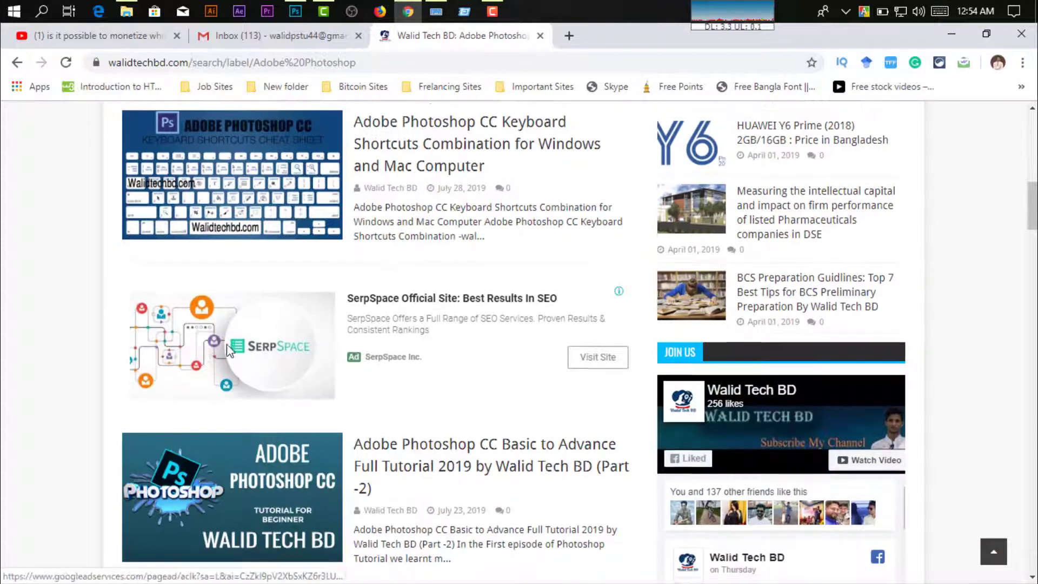
{"action": "scroll", "coordinate": [317, 360], "scroll_direction": "down", "scroll_amount": 8}
{"action": "scroll", "coordinate": [316, 360], "scroll_direction": "up", "scroll_amount": 10}
{"action": "scroll", "coordinate": [301, 366], "scroll_direction": "up", "scroll_amount": 7}
{"action": "scroll", "coordinate": [310, 364], "scroll_direction": "up", "scroll_amount": 6}
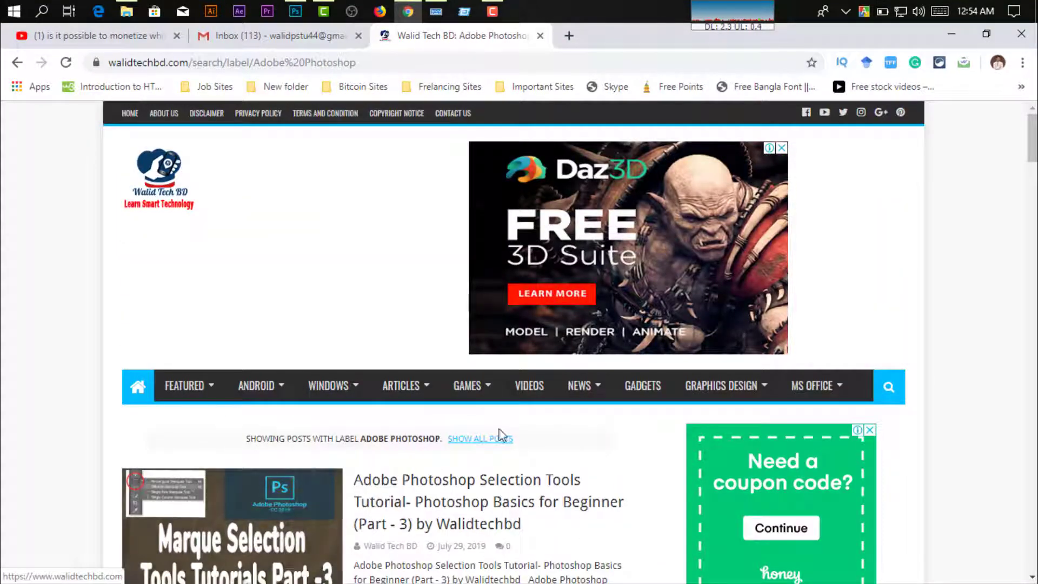
{"action": "scroll", "coordinate": [289, 373], "scroll_direction": "down", "scroll_amount": 2}
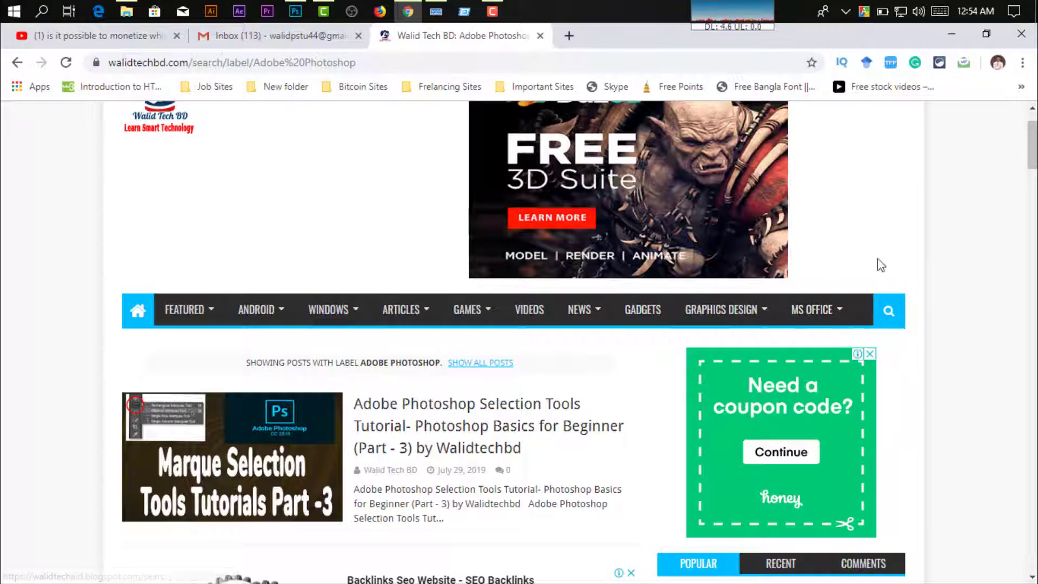
{"action": "scroll", "coordinate": [551, 346], "scroll_direction": "down", "scroll_amount": 1}
{"action": "scroll", "coordinate": [551, 346], "scroll_direction": "up", "scroll_amount": 2}
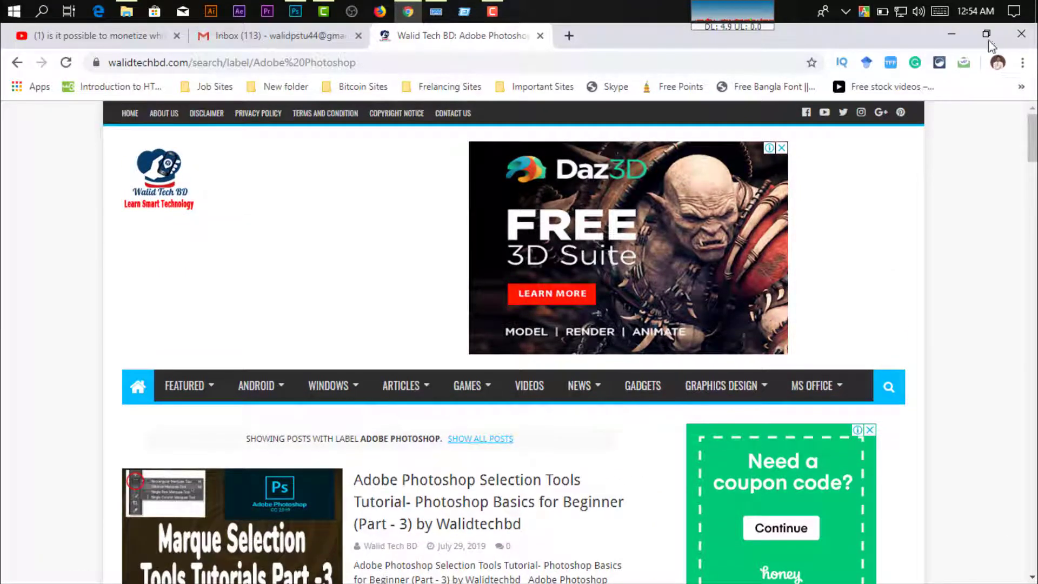
{"action": "scroll", "coordinate": [378, 379], "scroll_direction": "down", "scroll_amount": 1}
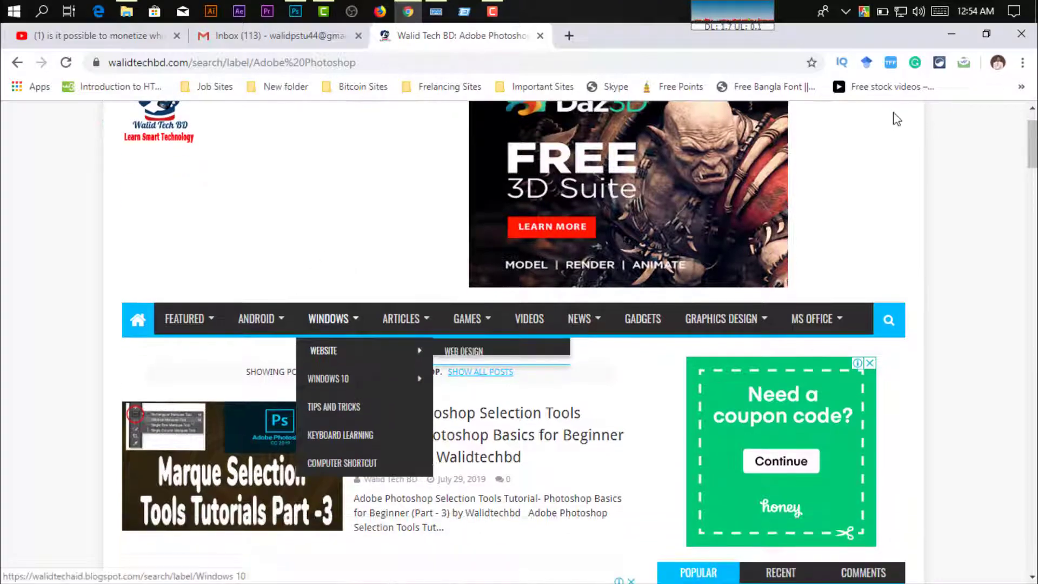
{"action": "scroll", "coordinate": [956, 248], "scroll_direction": "up", "scroll_amount": 1}
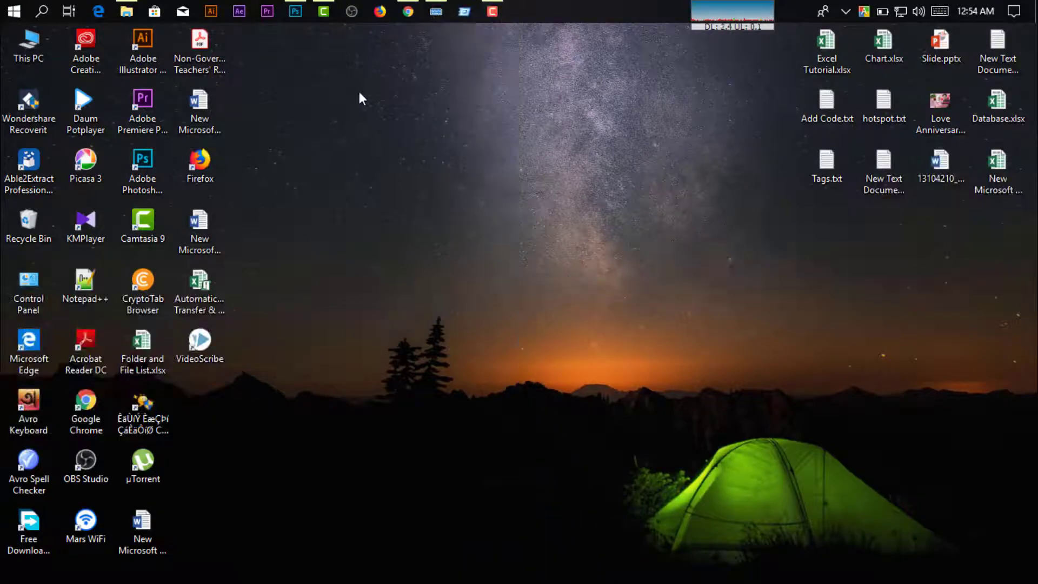
Restore Photoshop and zoom in on the orange-background woman portrait.
{"action": "left_click", "coordinate": [294, 18]}
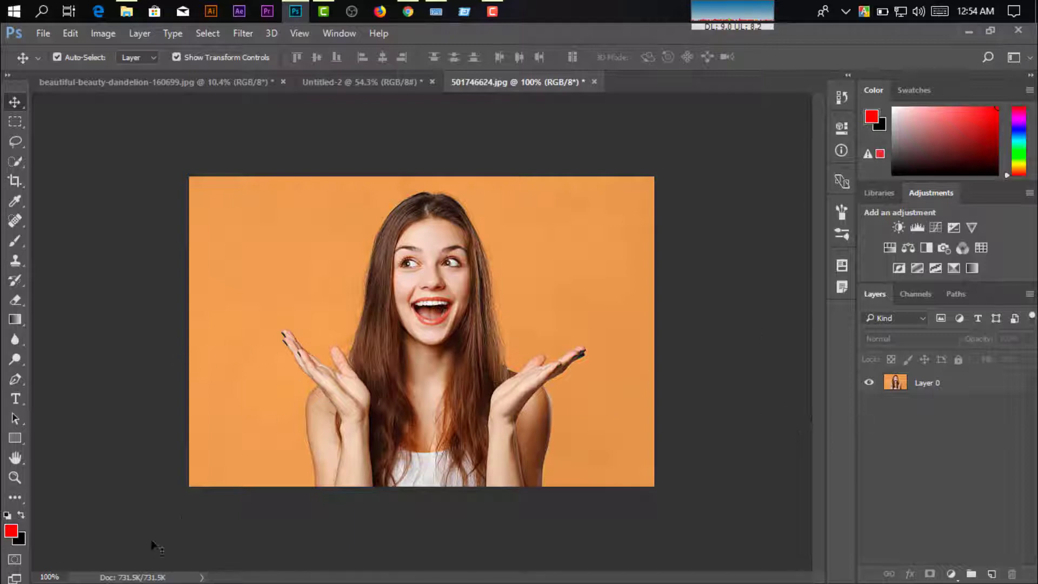
{"action": "left_click", "coordinate": [15, 476]}
{"action": "mouse_move", "coordinate": [92, 457]}
{"action": "left_mouse_down"}
{"action": "mouse_move", "coordinate": [332, 422]}
{"action": "mouse_move", "coordinate": [277, 414]}
{"action": "left_mouse_up"}
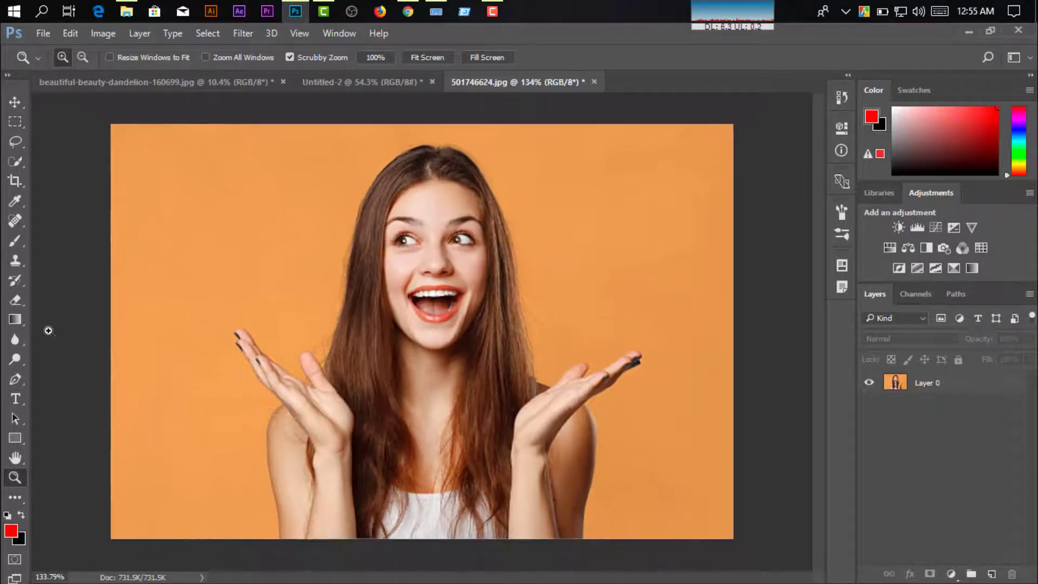
Check the Blur tool group again, then show the Eraser tool variants.
{"action": "left_click", "coordinate": [24, 112]}
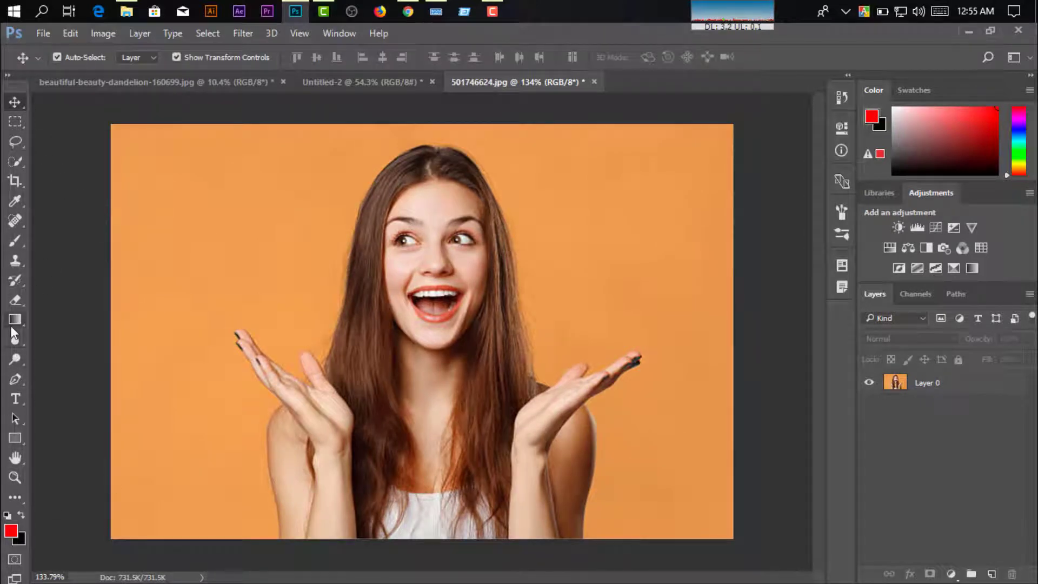
{"action": "left_click", "coordinate": [17, 342]}
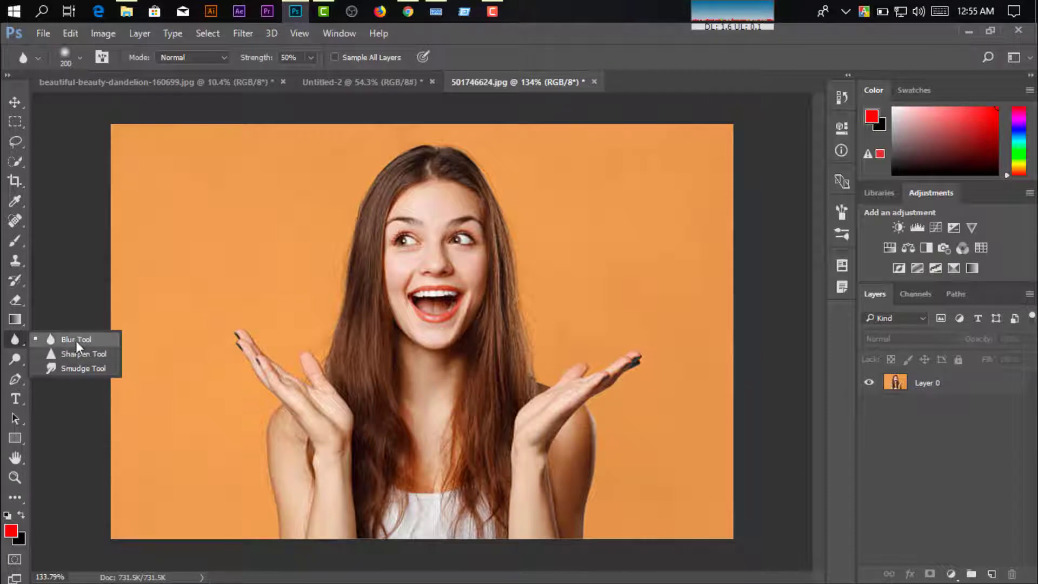
{"action": "left_click", "coordinate": [17, 345]}
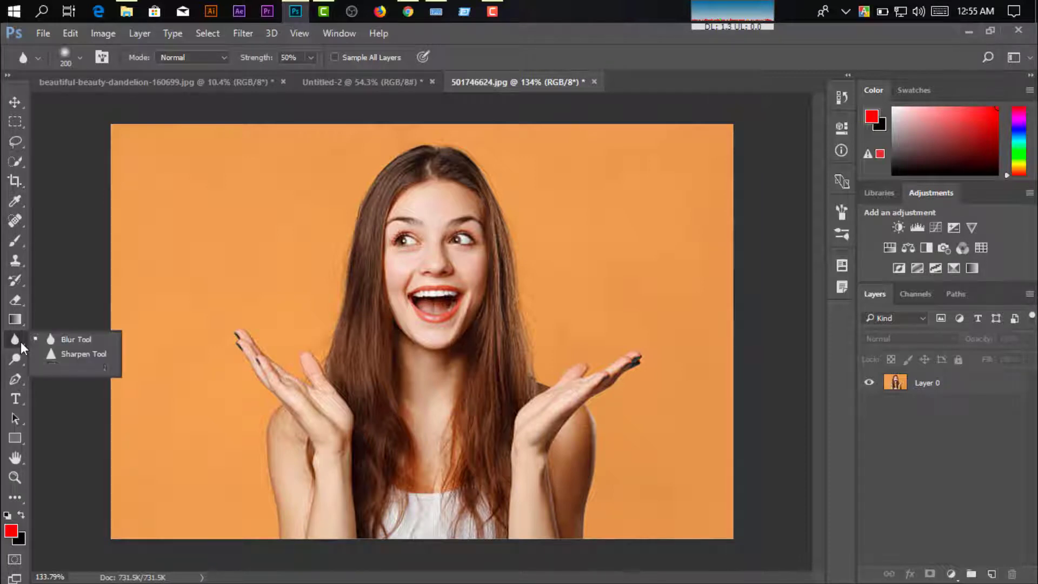
{"action": "left_click", "coordinate": [16, 103]}
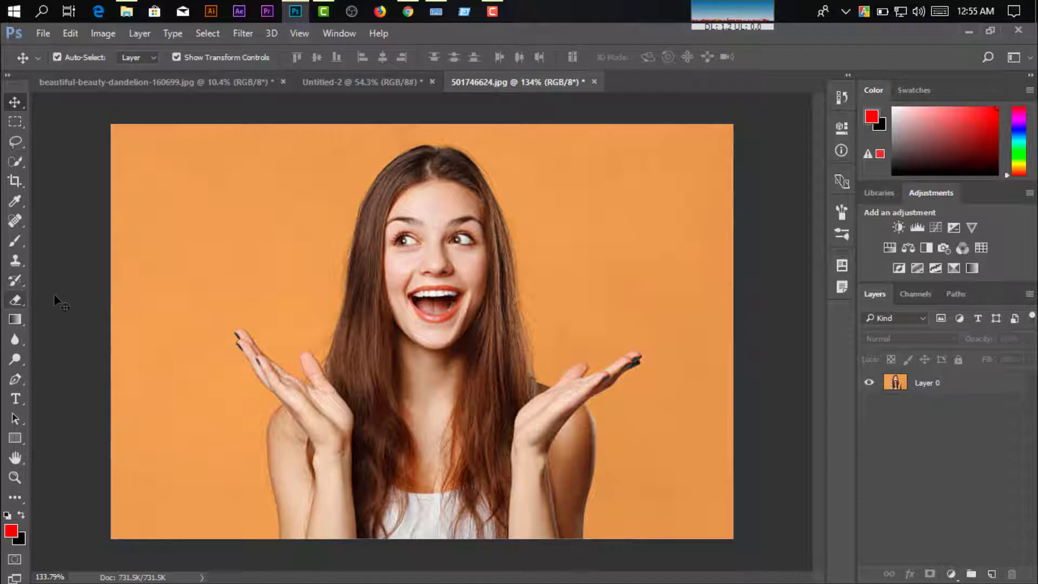
{"action": "left_click", "coordinate": [25, 299]}
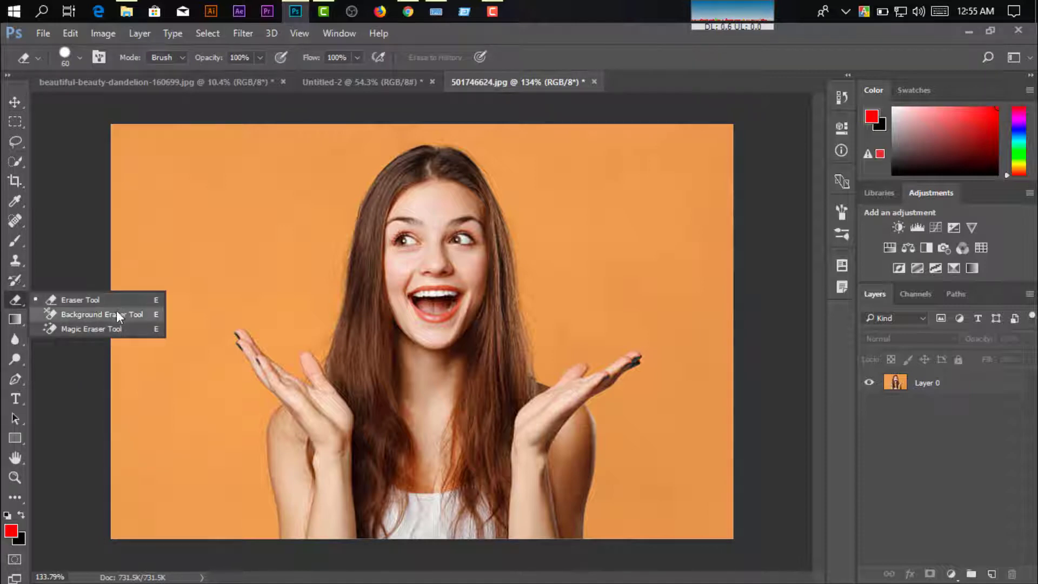
Erase Layer 0's orange background with the Magic Eraser, then show the blank Untitled-2 canvas.
{"action": "left_click", "coordinate": [82, 329]}
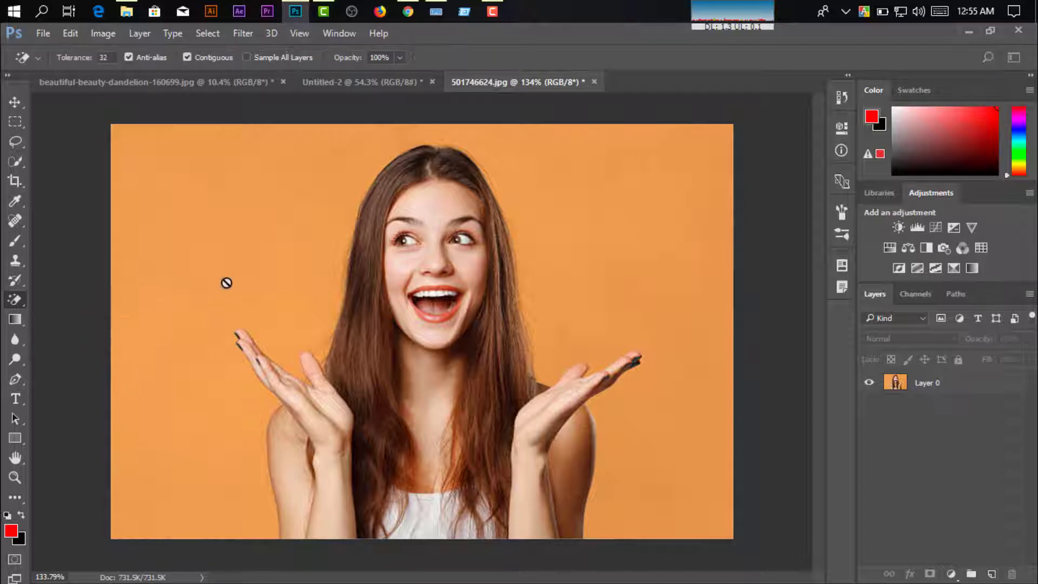
{"action": "left_click", "coordinate": [953, 386]}
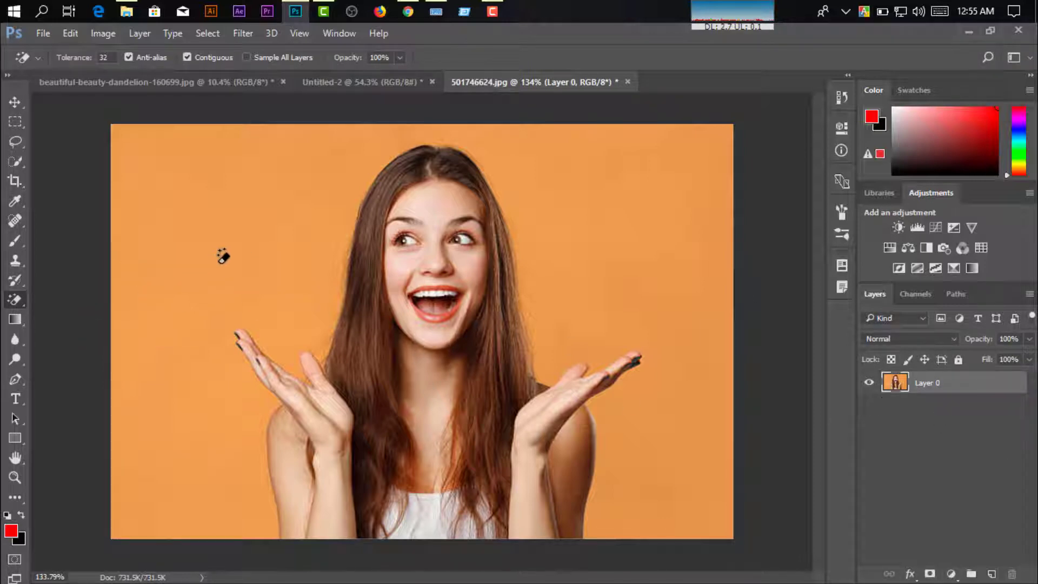
{"action": "left_click", "coordinate": [208, 255]}
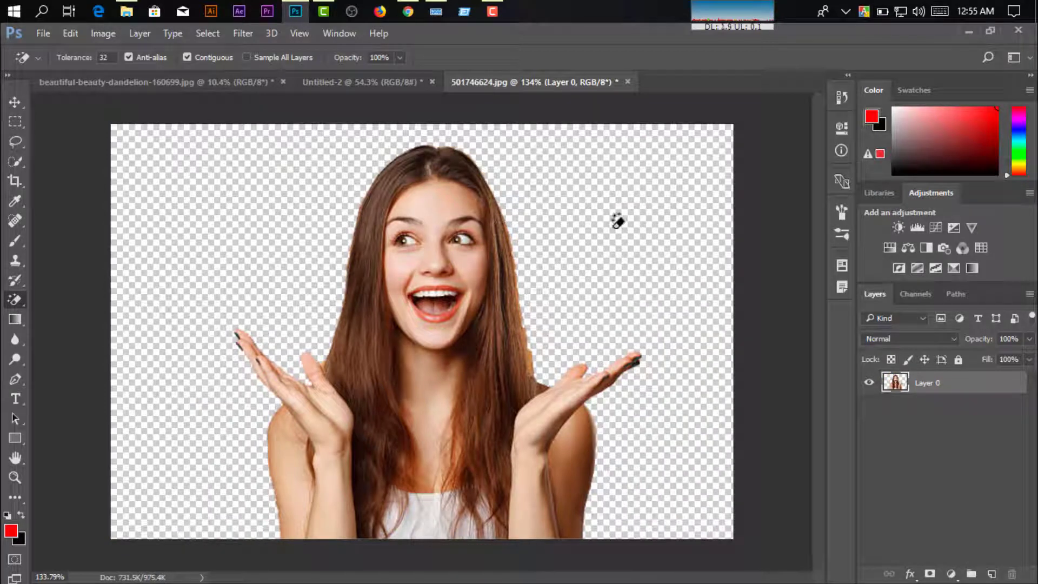
{"action": "left_click", "coordinate": [21, 107]}
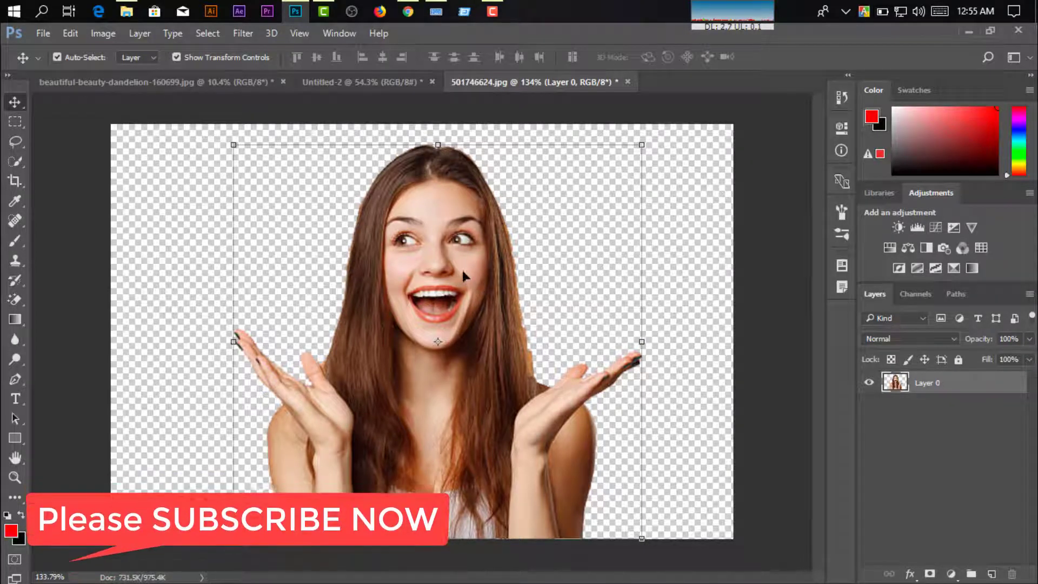
{"action": "left_click", "coordinate": [348, 82]}
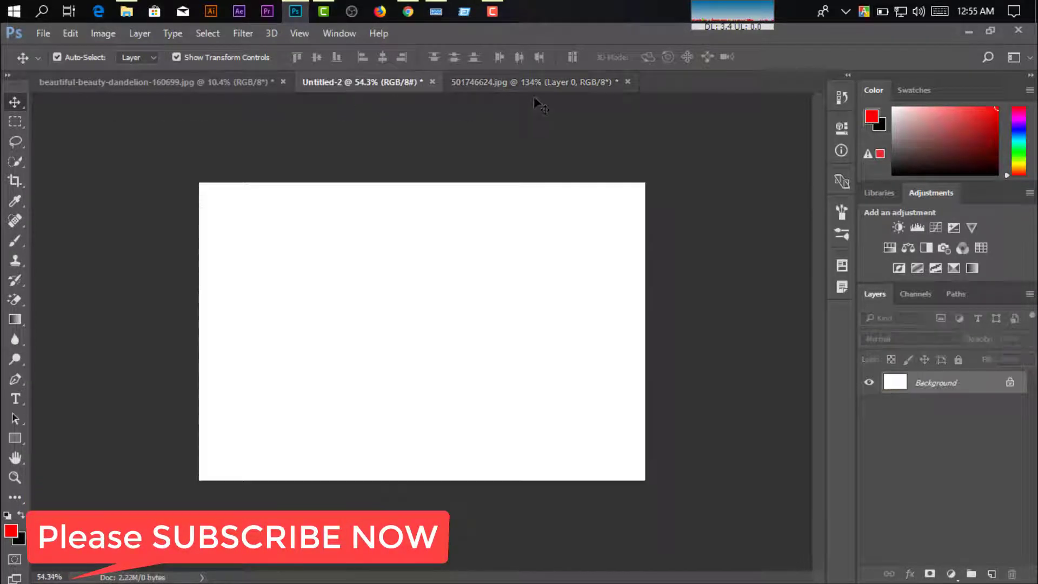
Zoom Untitled-2 slightly, then drag the woman cutout from 501746624.jpg onto the Untitled-2 canvas.
{"action": "left_click", "coordinate": [14, 477]}
{"action": "left_click_drag", "start_coordinate": [370, 392], "coordinate": [383, 391]}
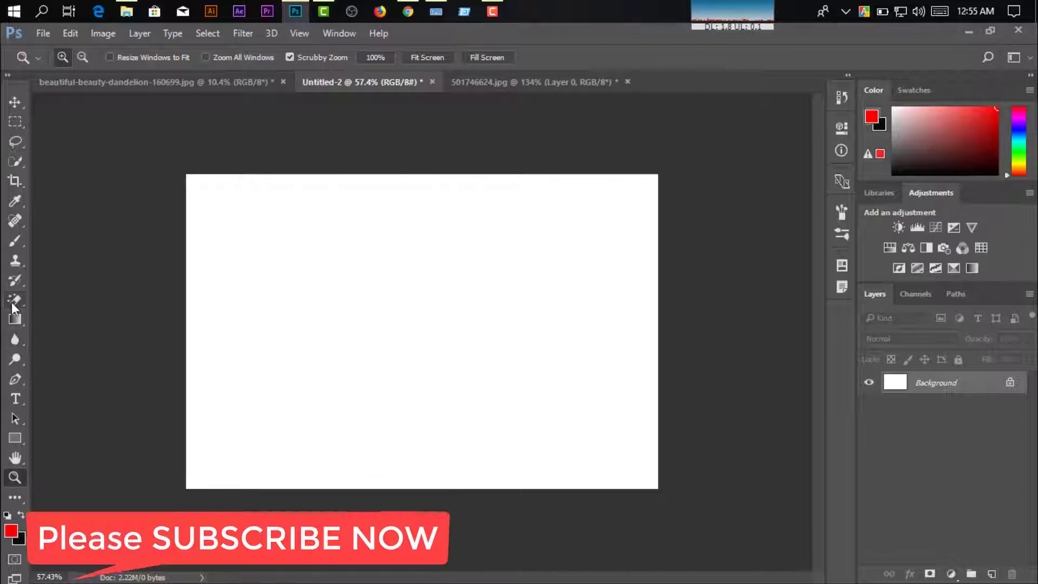
{"action": "left_click", "coordinate": [17, 105]}
{"action": "left_click", "coordinate": [515, 87]}
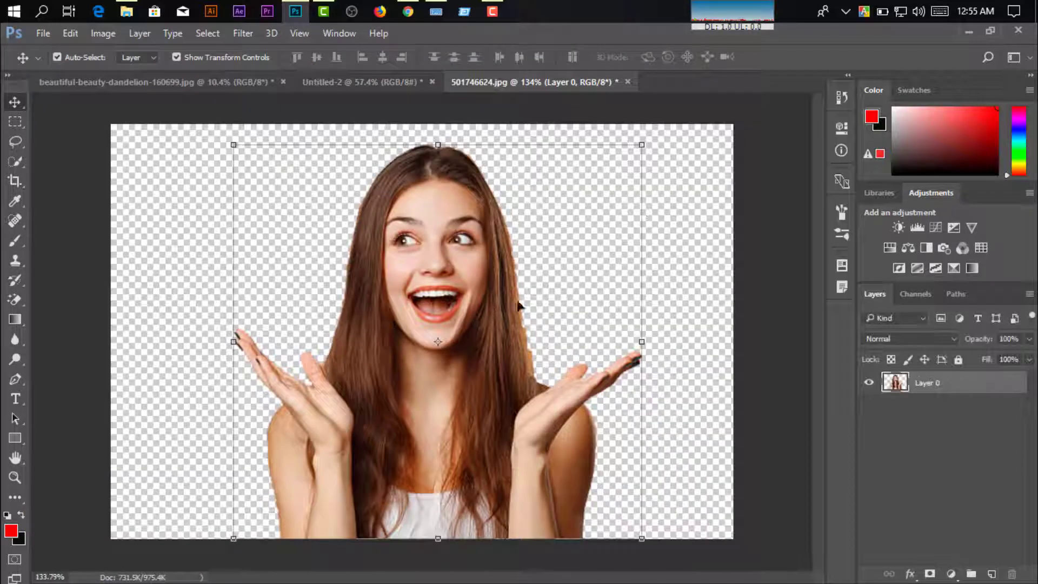
{"action": "left_click_drag", "start_coordinate": [438, 402], "coordinate": [393, 374]}
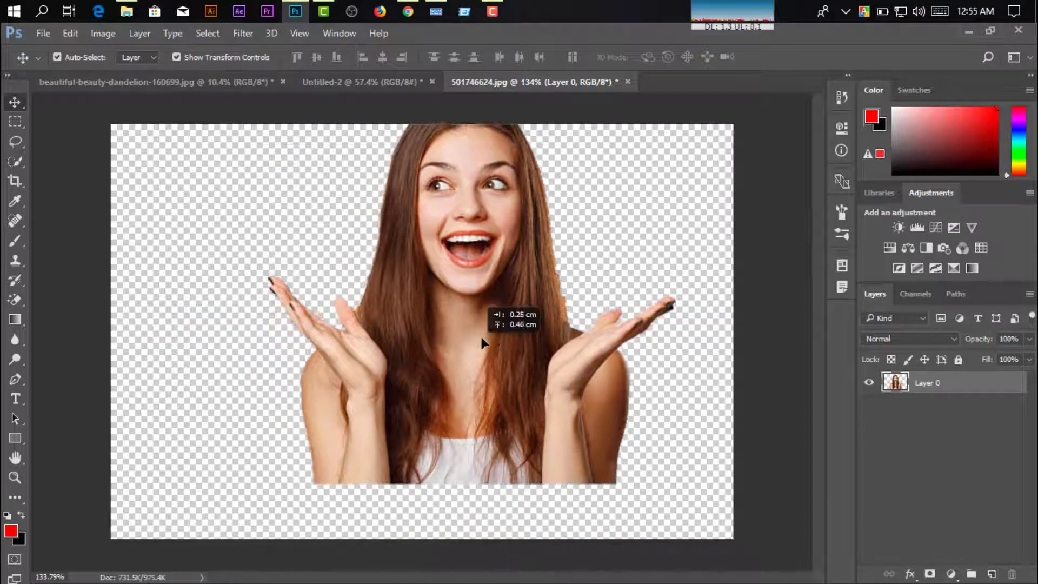
{"action": "left_click_drag", "start_coordinate": [396, 387], "coordinate": [353, 23]}
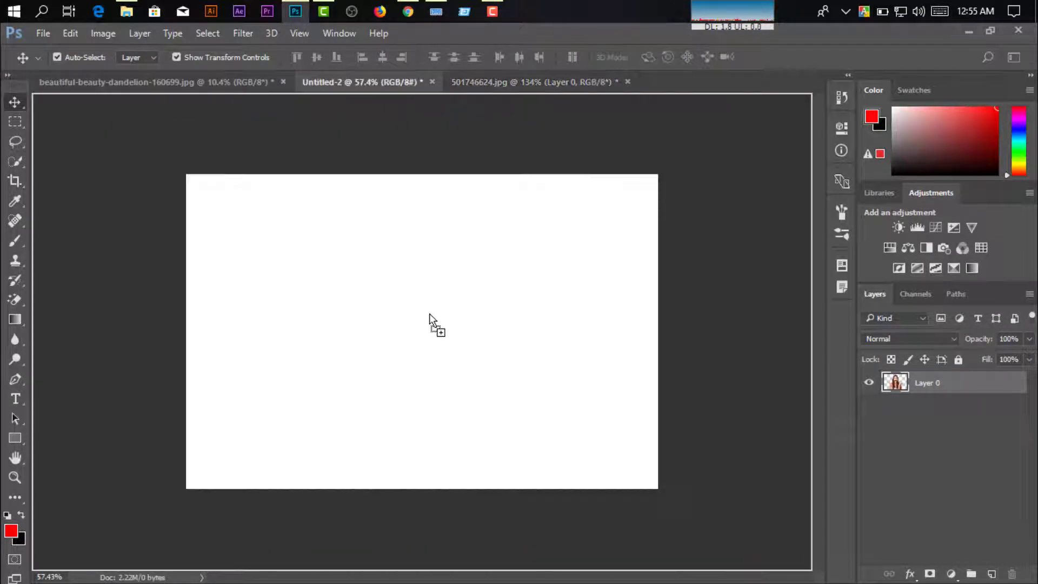
{"action": "mouse_move", "coordinate": [359, 92]}
{"action": "left_mouse_down"}
{"action": "mouse_move", "coordinate": [430, 314]}
{"action": "mouse_move", "coordinate": [342, 459]}
{"action": "left_mouse_up"}
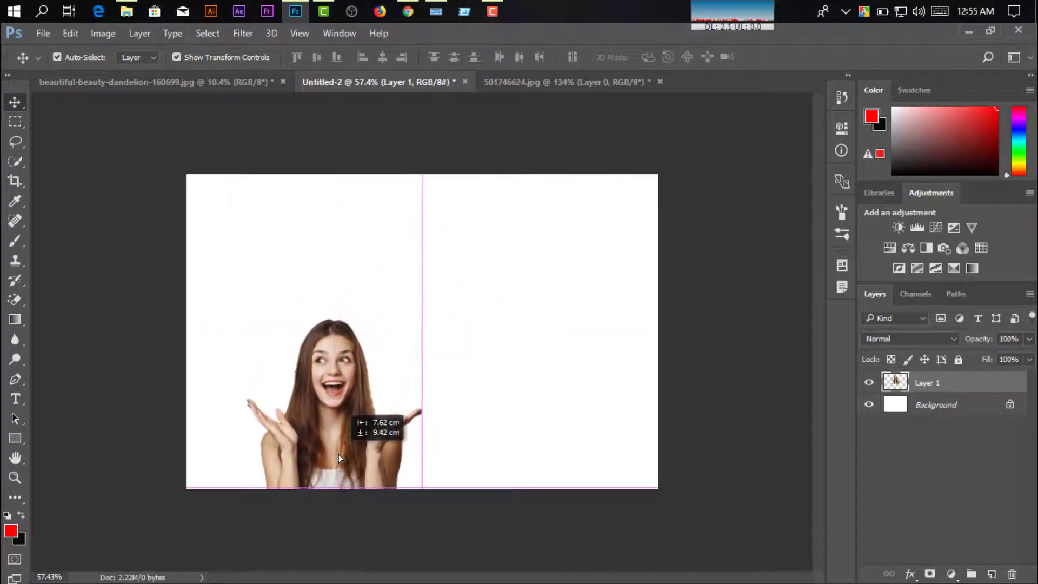
Position the woman lower left, scale Layer 1 to 177.61%, then view 501746624.jpg.
{"action": "left_click_drag", "start_coordinate": [343, 459], "coordinate": [338, 456]}
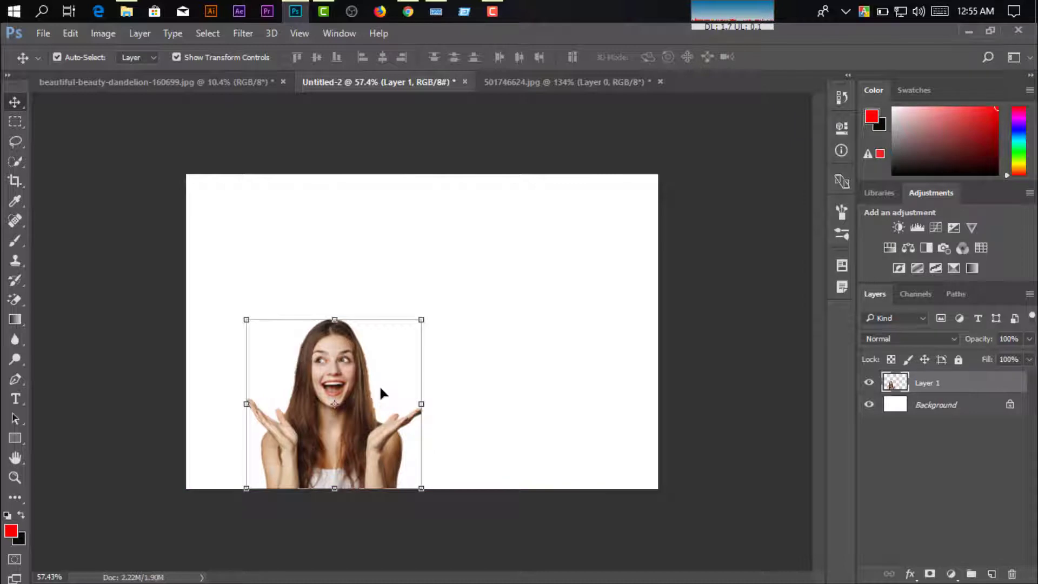
{"action": "key", "text": "ctrl"}
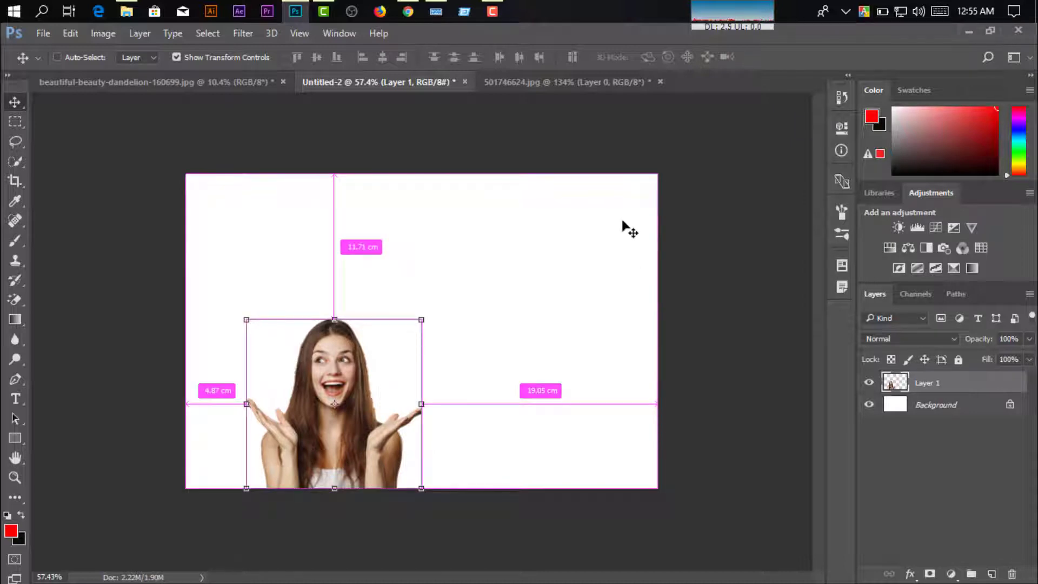
{"action": "key", "text": "ctrl+t"}
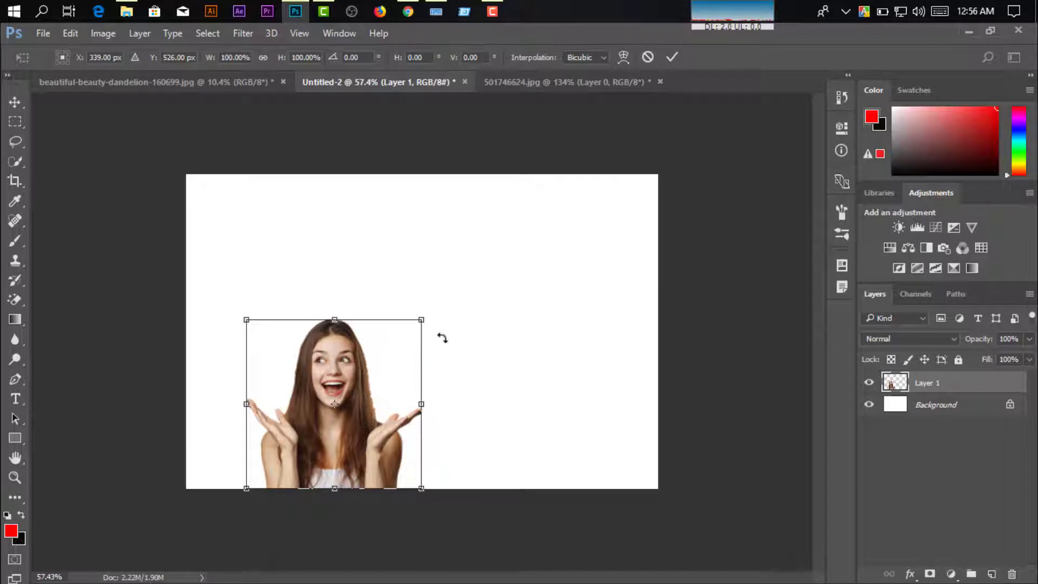
{"action": "left_click_drag", "start_coordinate": [421, 319], "coordinate": [428, 310]}
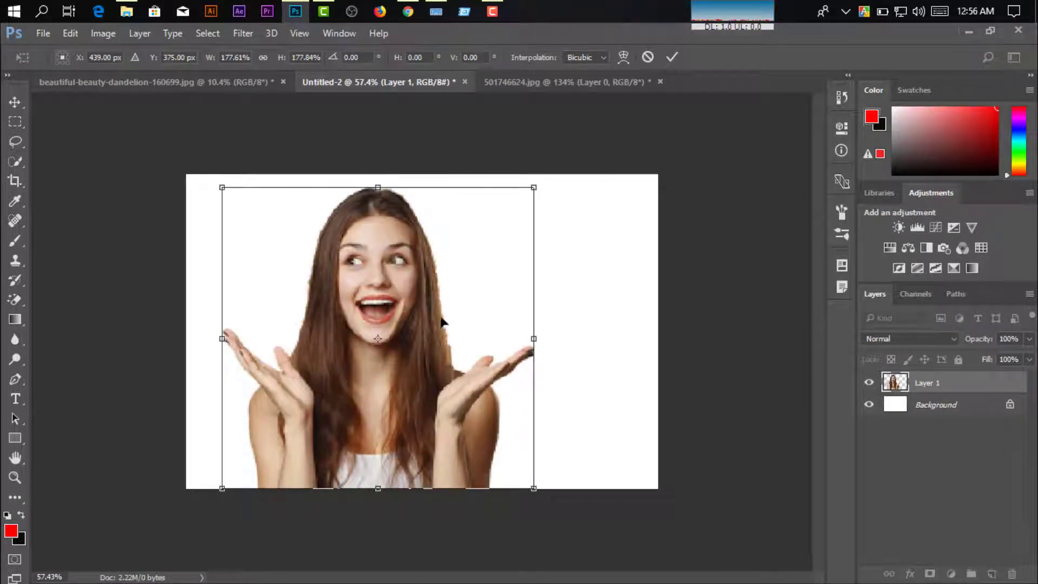
{"action": "left_click", "coordinate": [672, 57]}
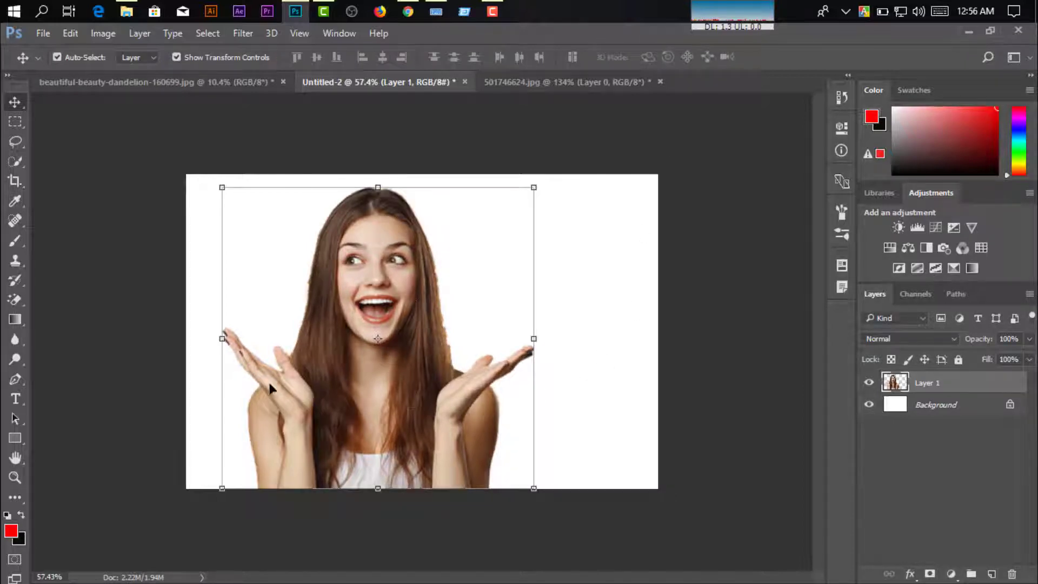
{"action": "left_click", "coordinate": [666, 342]}
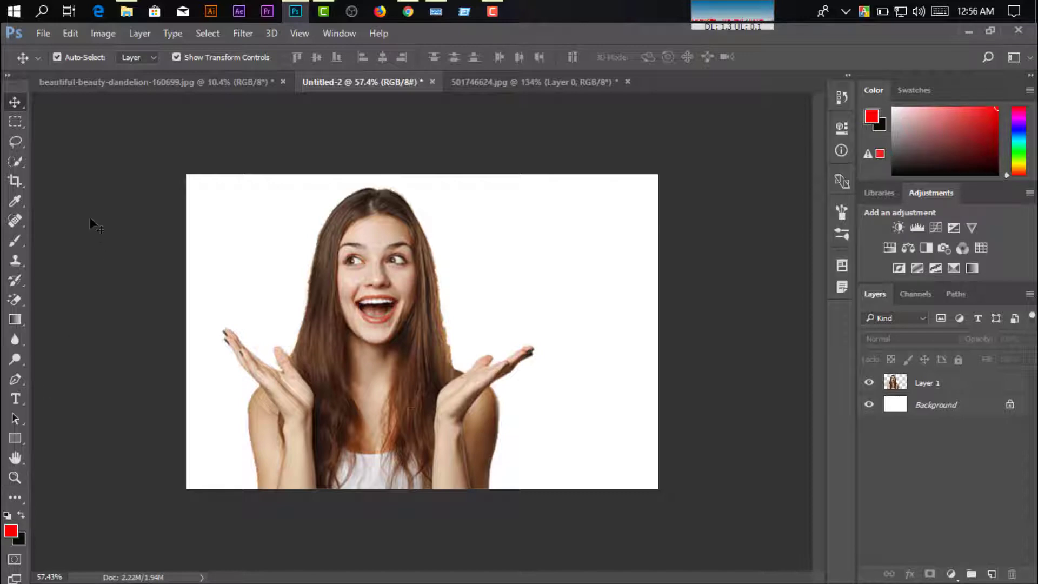
{"action": "left_click", "coordinate": [489, 89]}
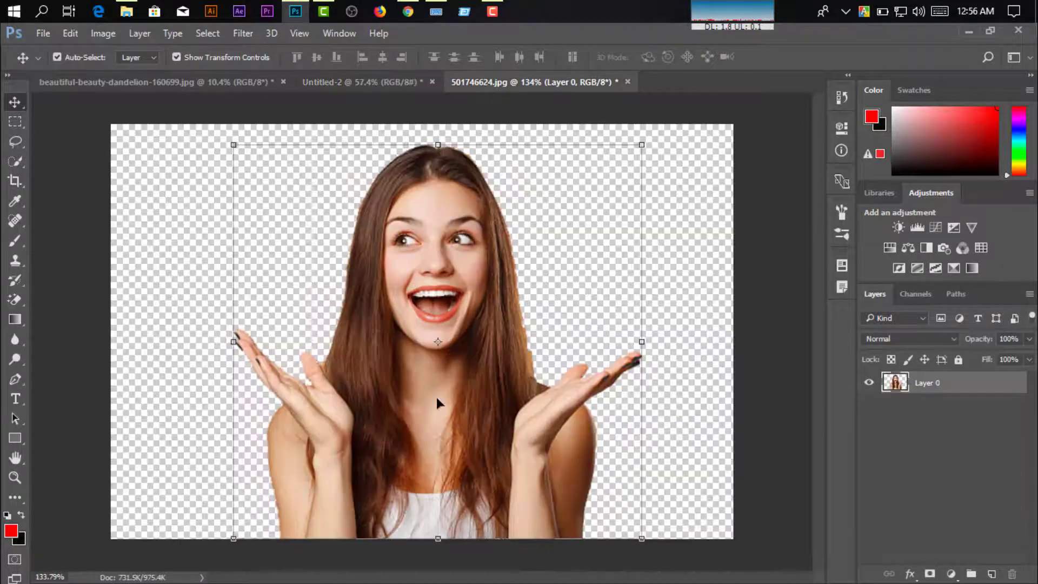
{"action": "left_click", "coordinate": [697, 301]}
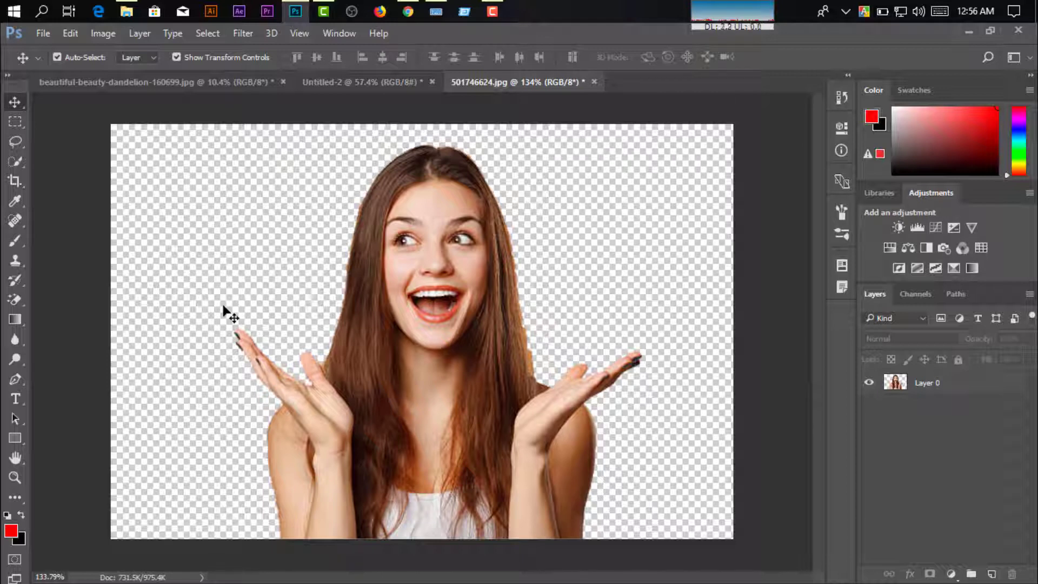
Undo back to the orange background in 501746624.jpg and return to Untitled-2.
{"action": "key", "text": "ctrl+z"}
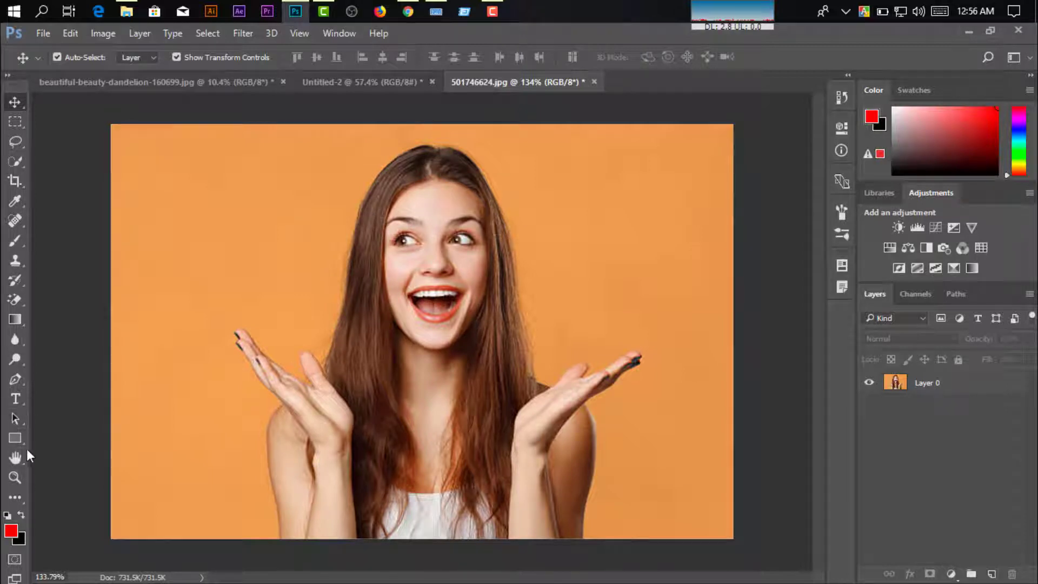
{"action": "left_click", "coordinate": [346, 82]}
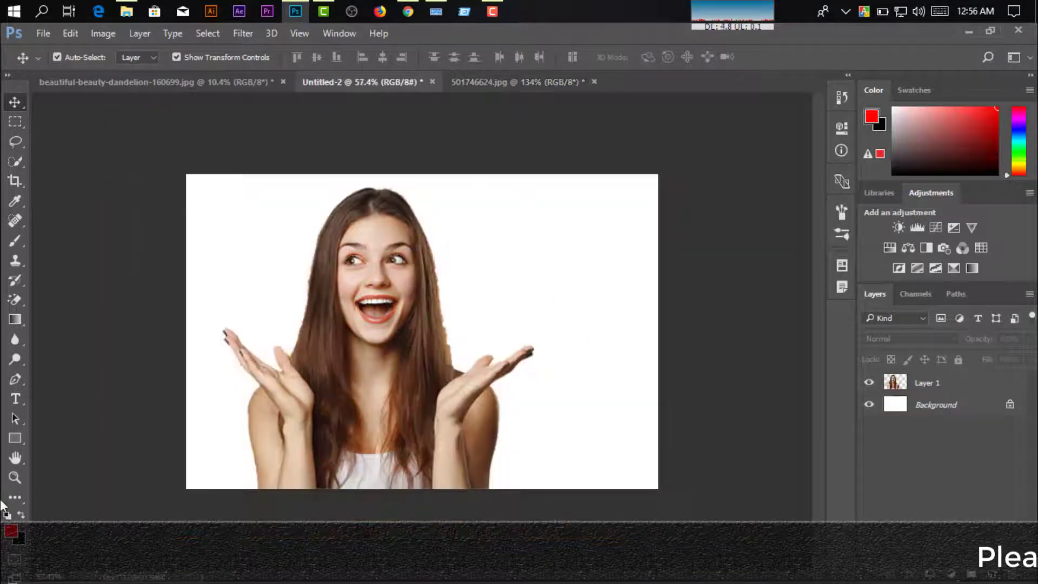
Zoom Untitled-2 to about 107% on the woman's face, and pick the Blur tool group.
{"action": "left_click", "coordinate": [13, 485]}
{"action": "left_click_drag", "start_coordinate": [302, 364], "coordinate": [536, 355]}
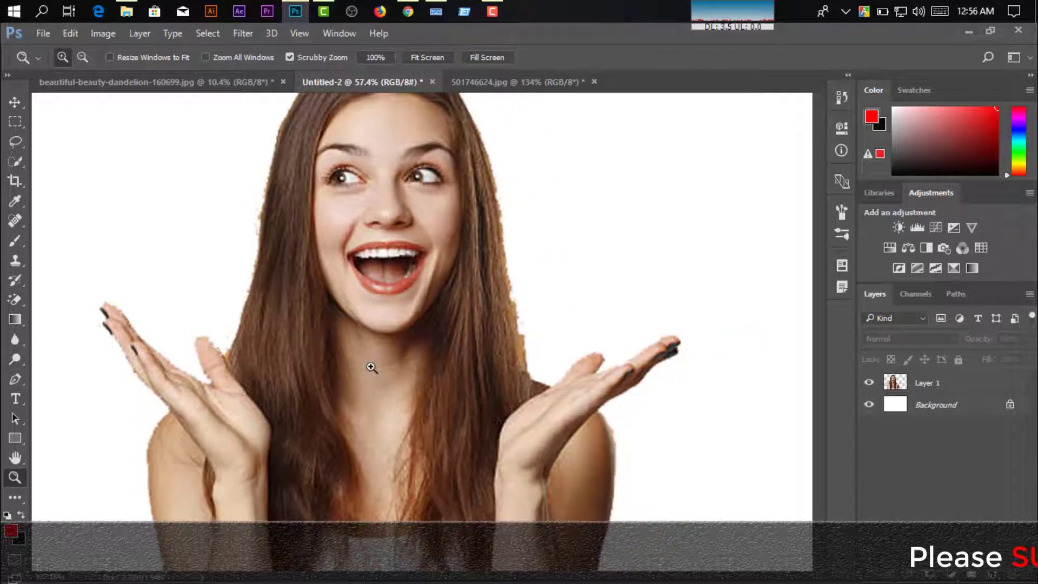
{"action": "scroll", "coordinate": [537, 356], "scroll_direction": "up", "scroll_amount": 2}
{"action": "scroll", "coordinate": [512, 292], "scroll_direction": "up", "scroll_amount": 2}
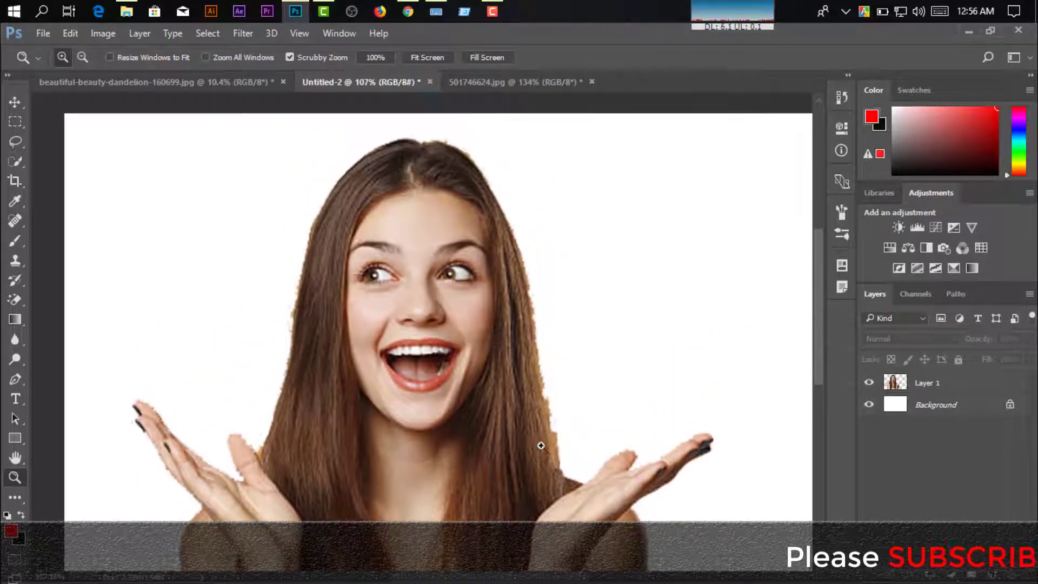
{"action": "scroll", "coordinate": [563, 442], "scroll_direction": "down", "scroll_amount": 1}
{"action": "scroll", "coordinate": [594, 411], "scroll_direction": "down", "scroll_amount": 3}
{"action": "scroll", "coordinate": [688, 382], "scroll_direction": "down", "scroll_amount": 1}
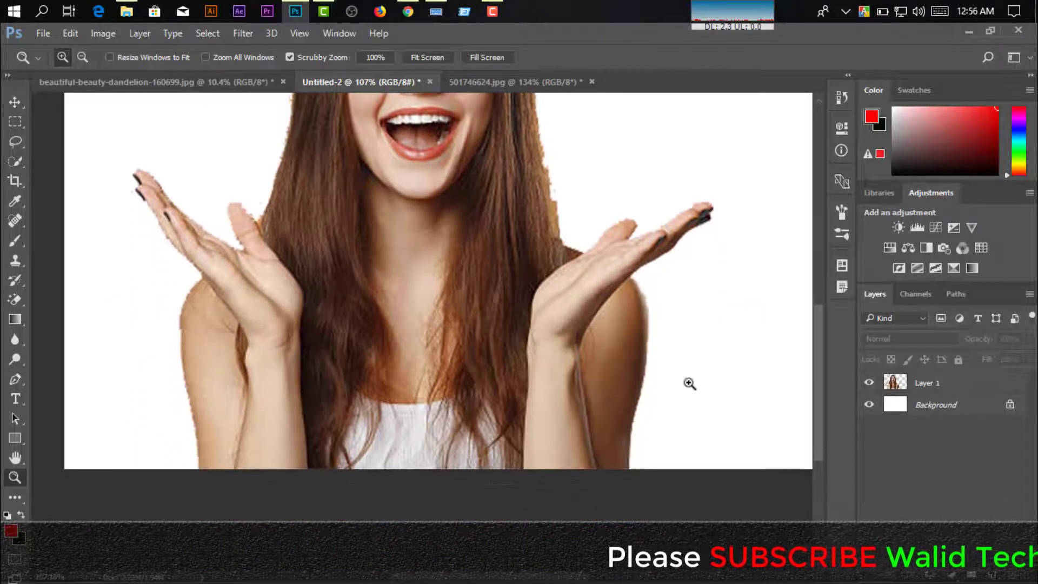
{"action": "scroll", "coordinate": [644, 314], "scroll_direction": "up", "scroll_amount": 1}
{"action": "scroll", "coordinate": [644, 314], "scroll_direction": "up", "scroll_amount": 2}
{"action": "scroll", "coordinate": [528, 336], "scroll_direction": "up", "scroll_amount": 1}
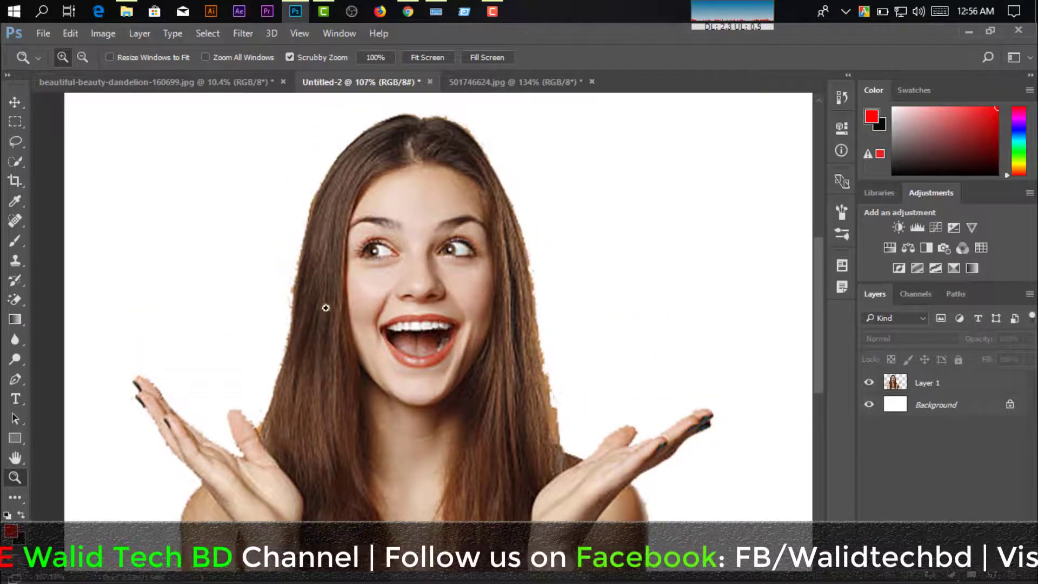
{"action": "scroll", "coordinate": [297, 347], "scroll_direction": "down", "scroll_amount": 1}
{"action": "scroll", "coordinate": [216, 378], "scroll_direction": "down", "scroll_amount": 1}
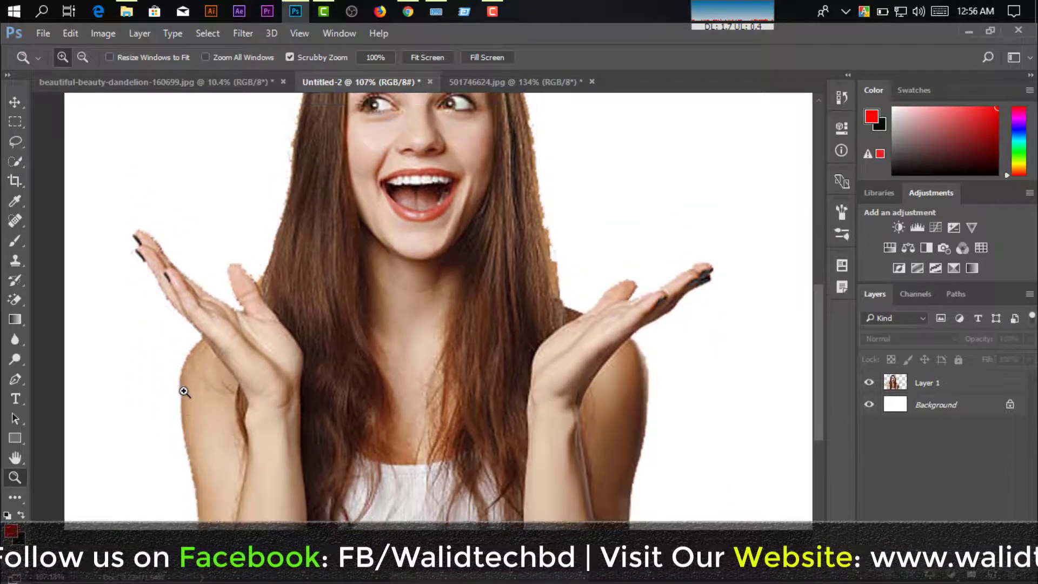
{"action": "scroll", "coordinate": [178, 395], "scroll_direction": "up", "scroll_amount": 1}
{"action": "scroll", "coordinate": [578, 378], "scroll_direction": "up", "scroll_amount": 1}
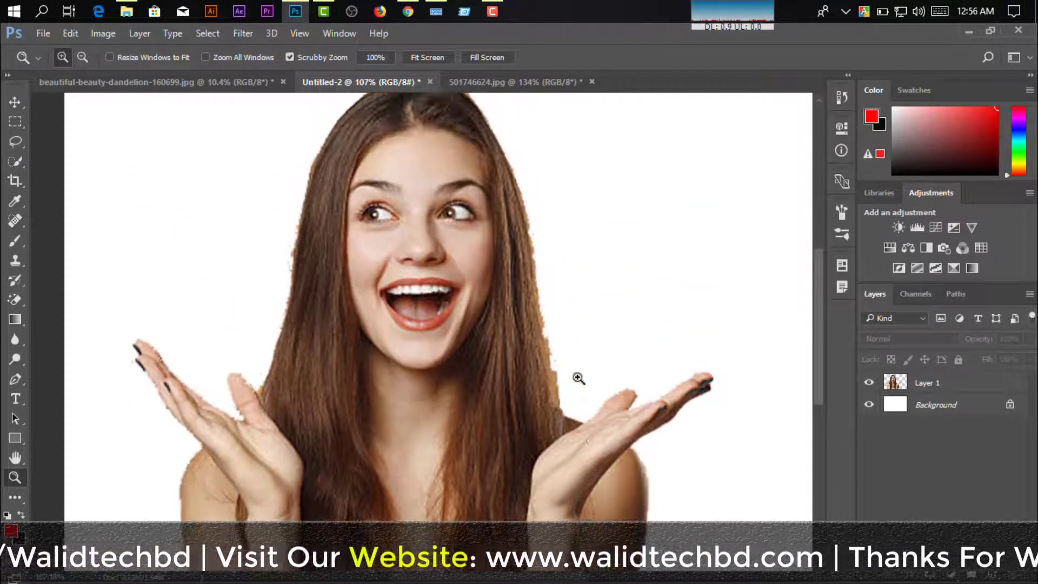
{"action": "scroll", "coordinate": [573, 383], "scroll_direction": "up", "scroll_amount": 1}
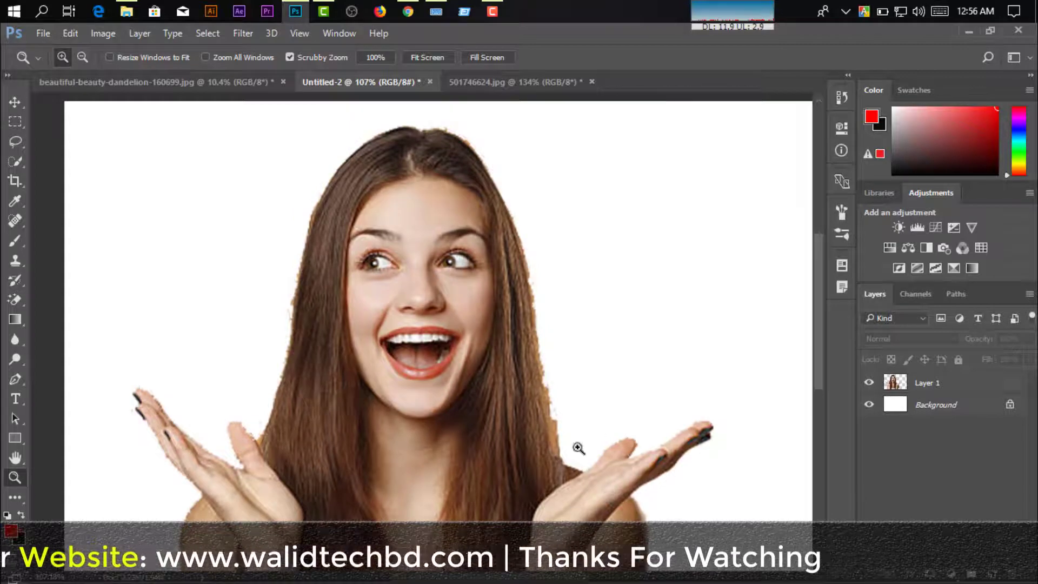
{"action": "scroll", "coordinate": [550, 501], "scroll_direction": "down", "scroll_amount": 1}
{"action": "scroll", "coordinate": [496, 492], "scroll_direction": "down", "scroll_amount": 1}
{"action": "scroll", "coordinate": [504, 491], "scroll_direction": "down", "scroll_amount": 1}
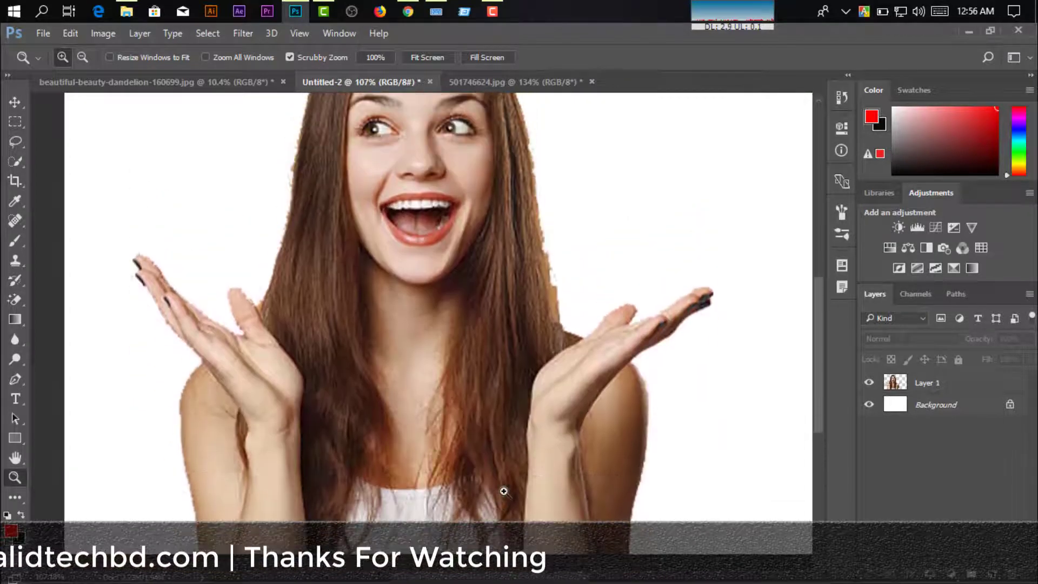
{"action": "scroll", "coordinate": [508, 490], "scroll_direction": "up", "scroll_amount": 1}
{"action": "scroll", "coordinate": [619, 412], "scroll_direction": "up", "scroll_amount": 1}
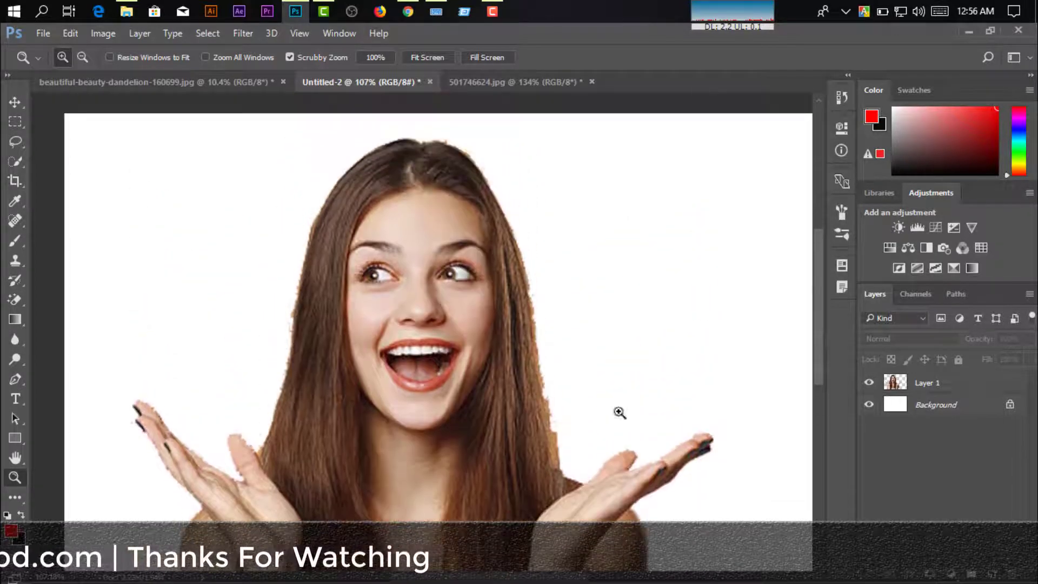
{"action": "left_click", "coordinate": [14, 346]}
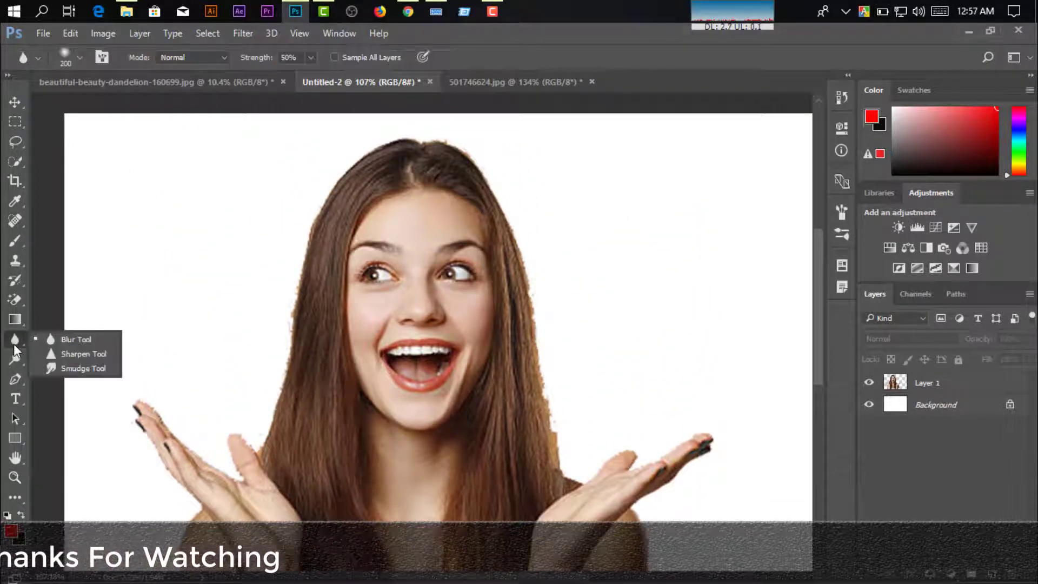
Keep the Blur tool, make Layer 1 active, and zoom to about 177% on her face.
{"action": "left_click", "coordinate": [89, 339]}
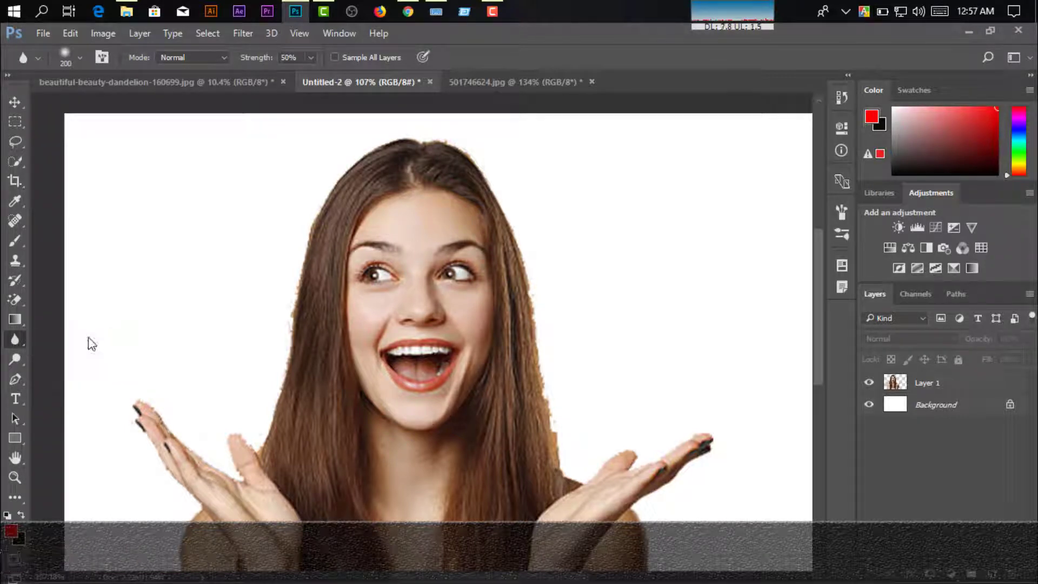
{"action": "left_click", "coordinate": [948, 382]}
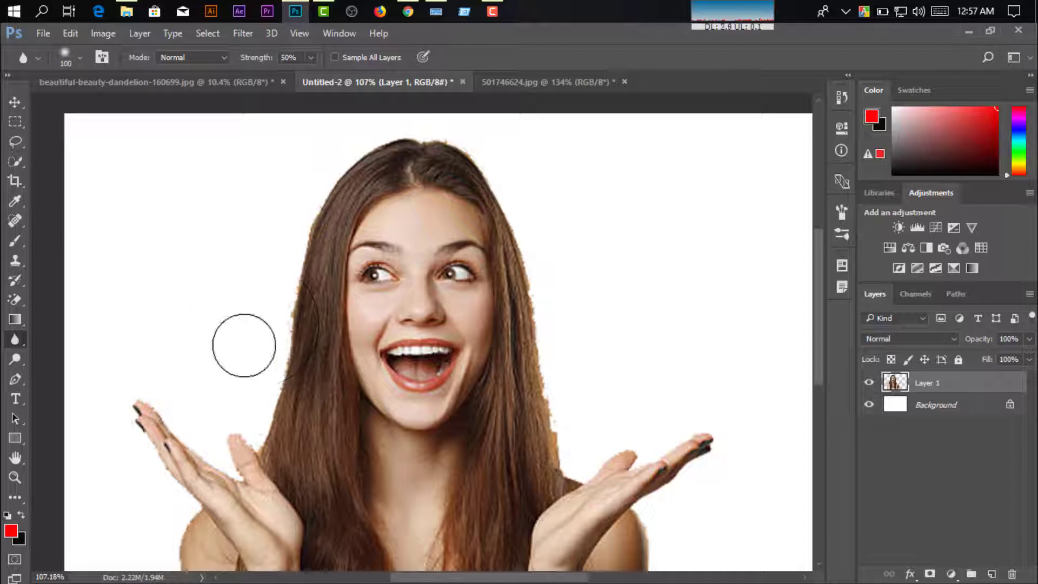
{"action": "left_click", "coordinate": [16, 477]}
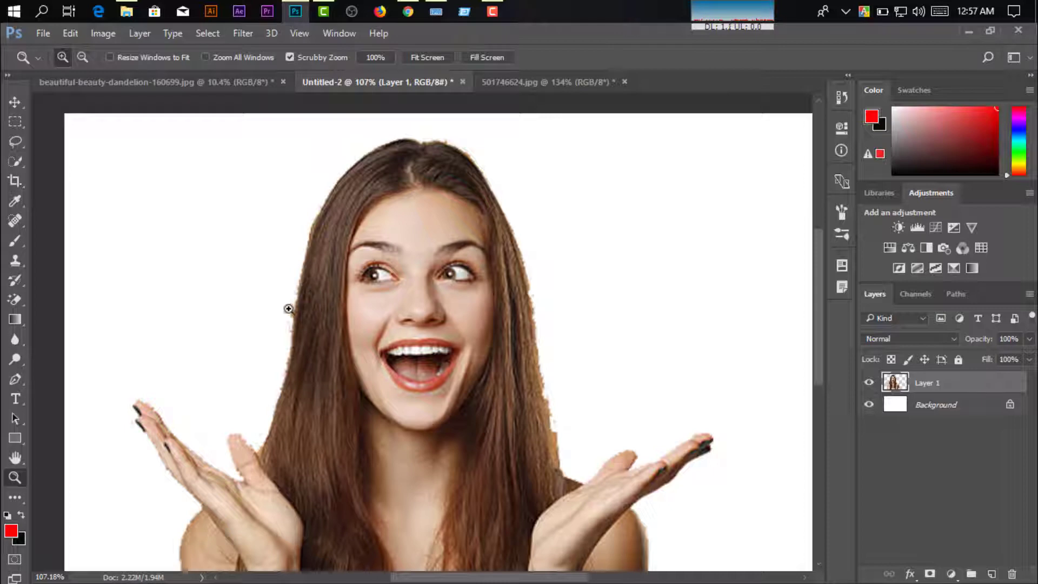
{"action": "left_click_drag", "start_coordinate": [297, 359], "coordinate": [320, 322]}
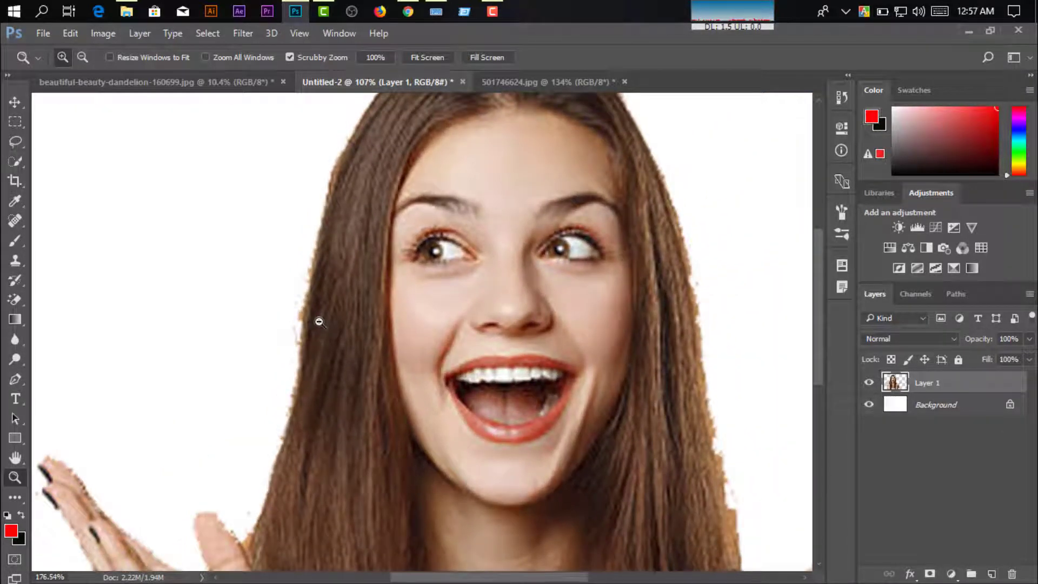
{"action": "left_click", "coordinate": [17, 343]}
{"action": "right_click", "coordinate": [21, 340]}
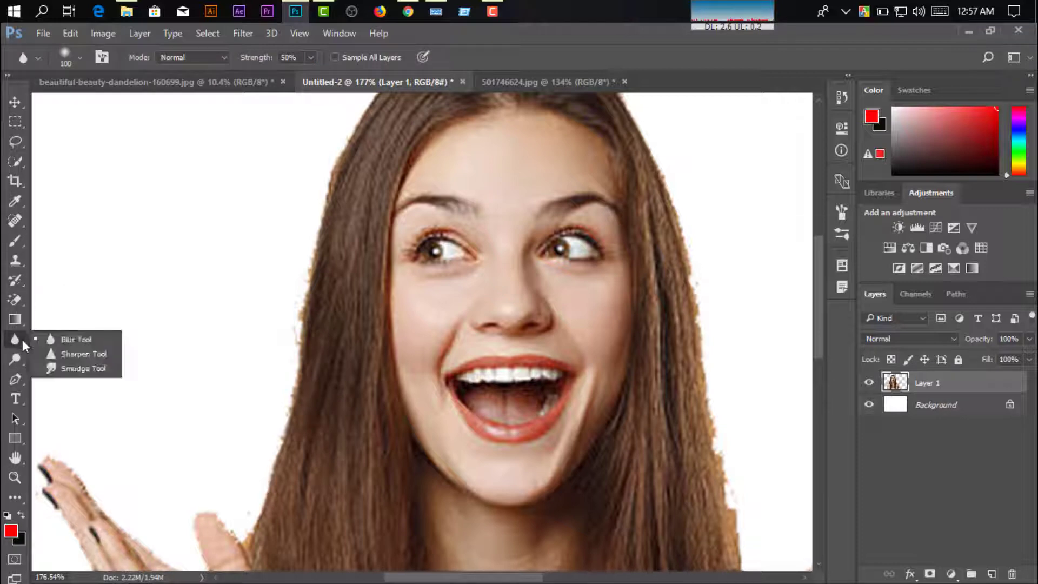
Blur the woman's jagged left hair edge at 50% strength with several up-and-down strokes.
{"action": "left_click", "coordinate": [73, 339]}
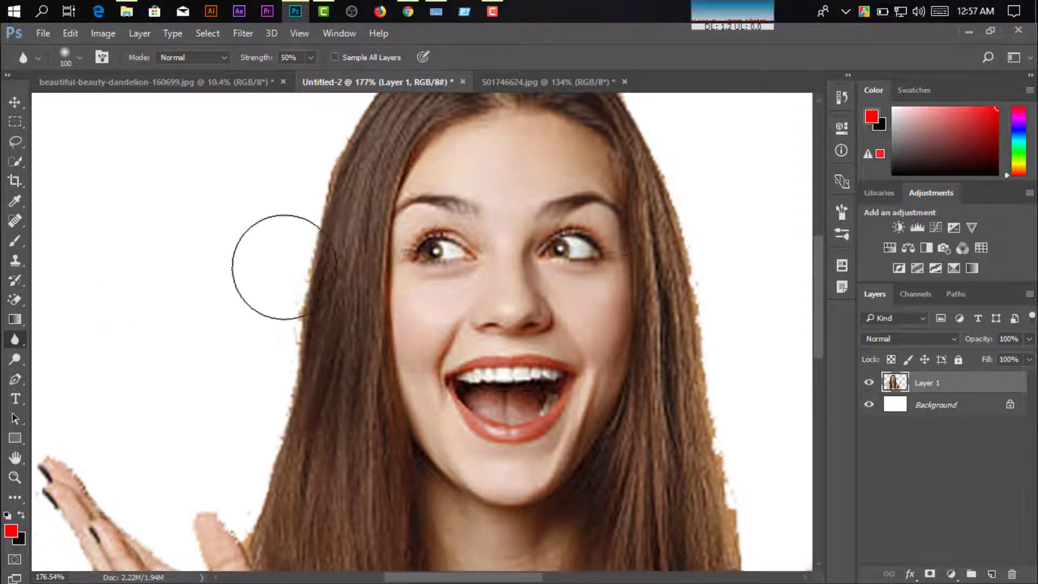
{"action": "mouse_move", "coordinate": [283, 266]}
{"action": "left_mouse_down"}
{"action": "mouse_move", "coordinate": [297, 252]}
{"action": "mouse_move", "coordinate": [297, 195]}
{"action": "mouse_move", "coordinate": [285, 197]}
{"action": "mouse_move", "coordinate": [303, 127]}
{"action": "mouse_move", "coordinate": [327, 114]}
{"action": "left_mouse_up"}
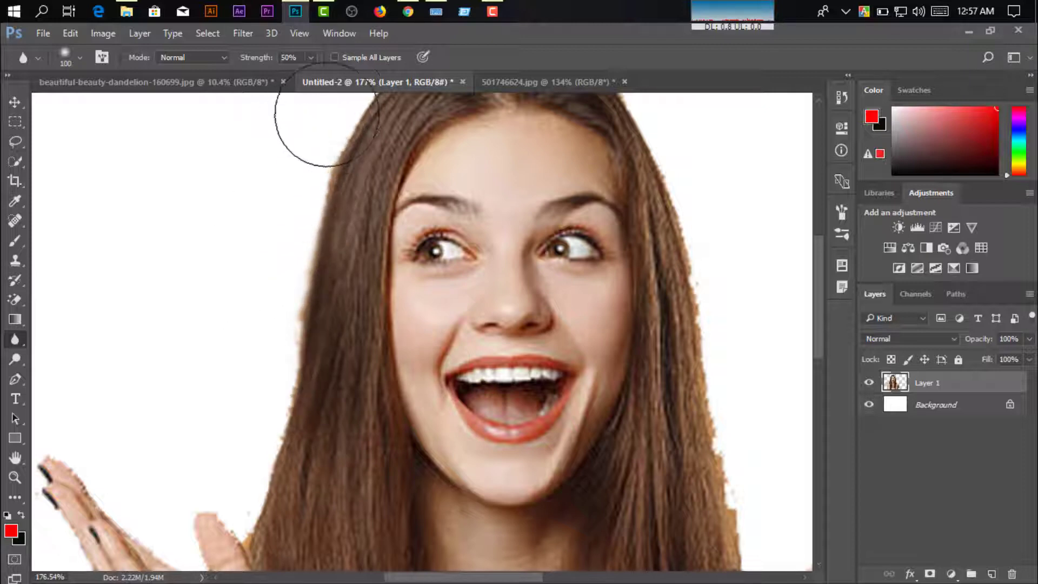
{"action": "scroll", "coordinate": [222, 314], "scroll_direction": "down", "scroll_amount": 4}
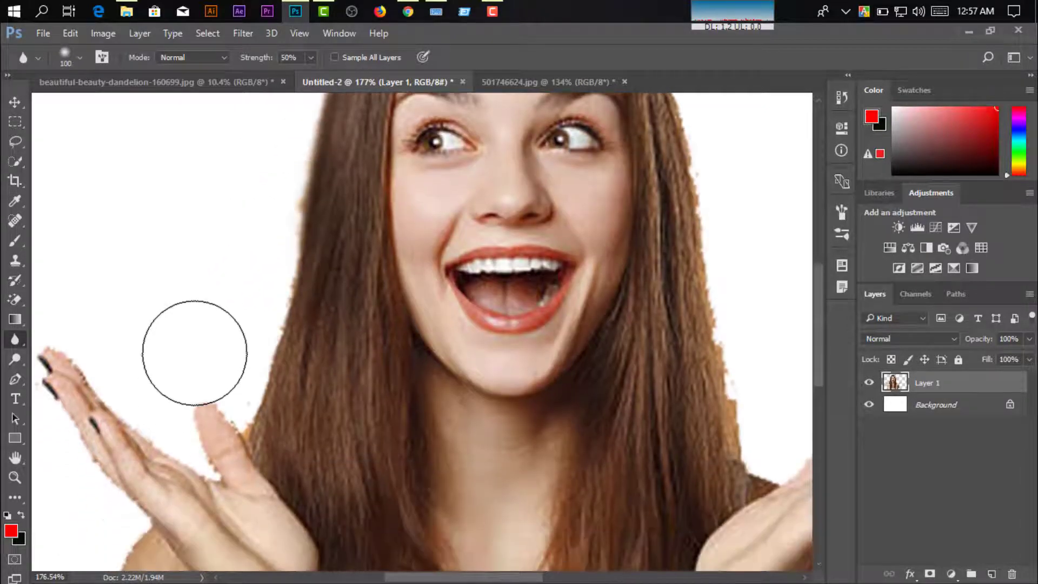
{"action": "scroll", "coordinate": [195, 352], "scroll_direction": "up", "scroll_amount": 2}
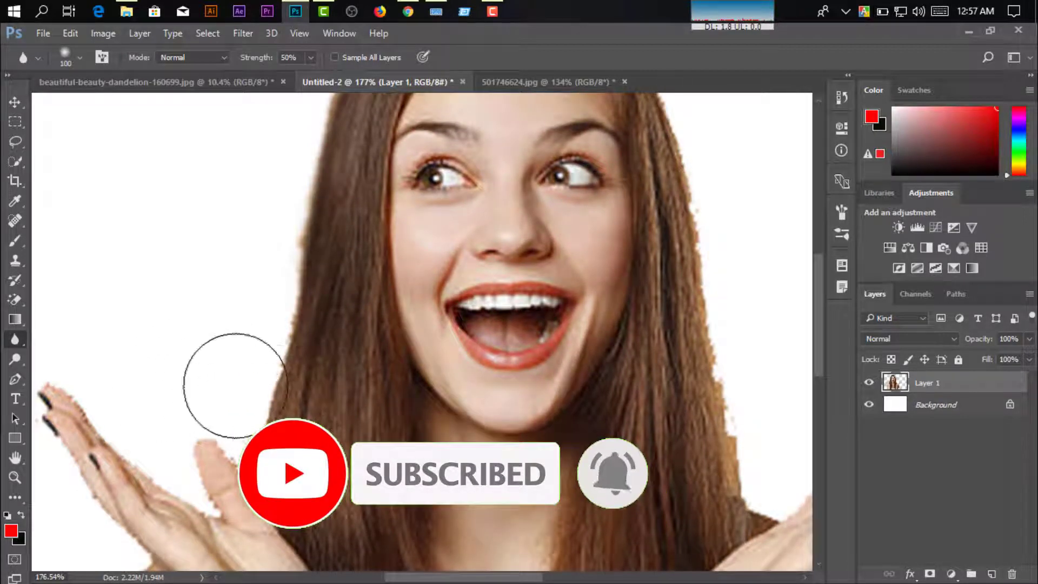
{"action": "mouse_move", "coordinate": [235, 385]}
{"action": "left_mouse_down"}
{"action": "mouse_move", "coordinate": [251, 363]}
{"action": "mouse_move", "coordinate": [266, 283]}
{"action": "mouse_move", "coordinate": [285, 389]}
{"action": "mouse_move", "coordinate": [262, 383]}
{"action": "mouse_move", "coordinate": [293, 348]}
{"action": "left_mouse_up"}
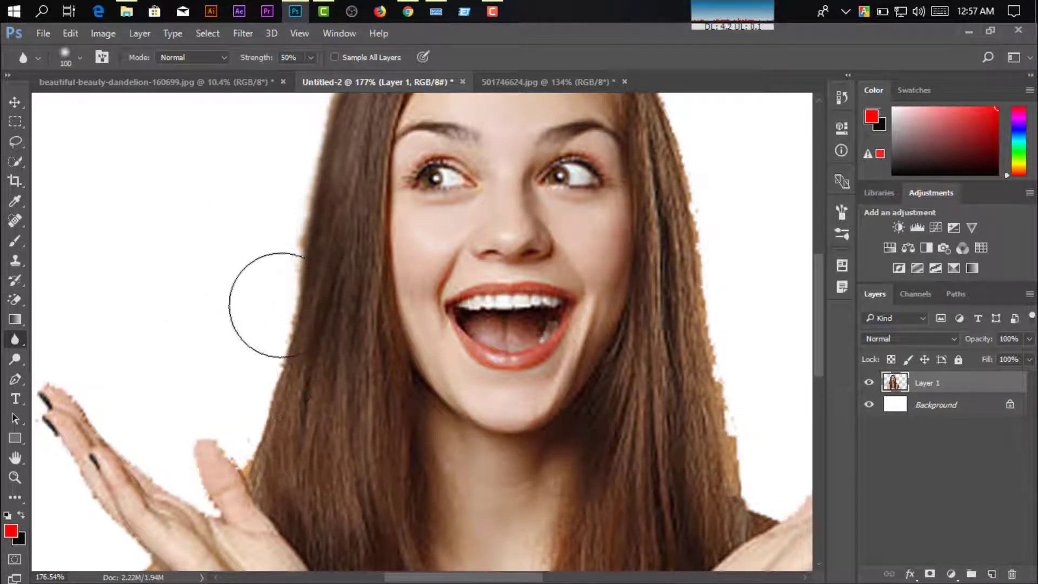
{"action": "mouse_move", "coordinate": [285, 197]}
{"action": "left_mouse_down"}
{"action": "mouse_move", "coordinate": [260, 297]}
{"action": "mouse_move", "coordinate": [259, 255]}
{"action": "mouse_move", "coordinate": [257, 337]}
{"action": "mouse_move", "coordinate": [307, 262]}
{"action": "left_mouse_up"}
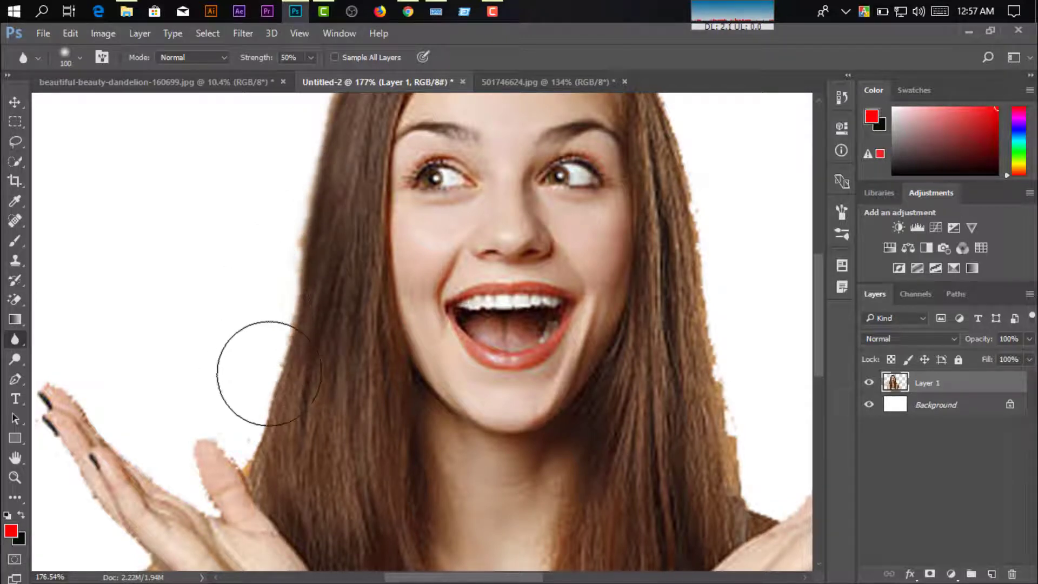
{"action": "left_click_drag", "start_coordinate": [270, 373], "coordinate": [296, 251]}
{"action": "scroll", "coordinate": [258, 338], "scroll_direction": "down", "scroll_amount": 2}
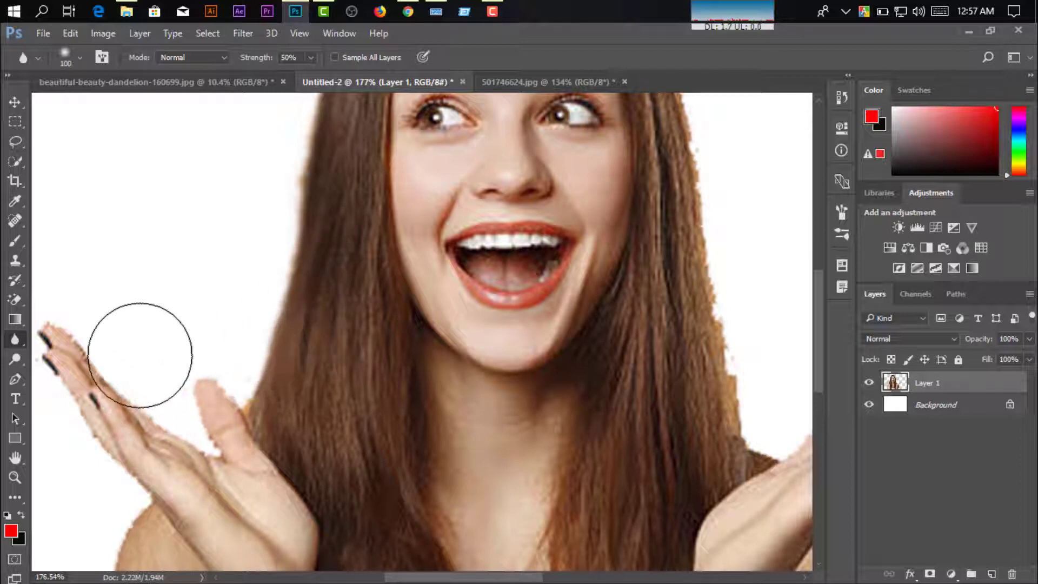
{"action": "scroll", "coordinate": [165, 259], "scroll_direction": "down", "scroll_amount": 2}
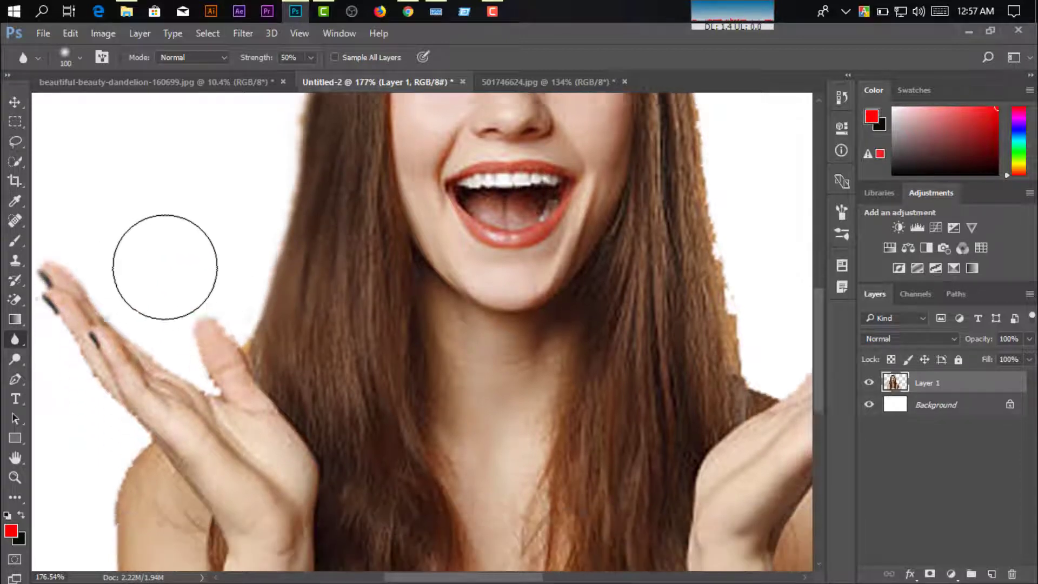
{"action": "scroll", "coordinate": [197, 268], "scroll_direction": "down", "scroll_amount": 2}
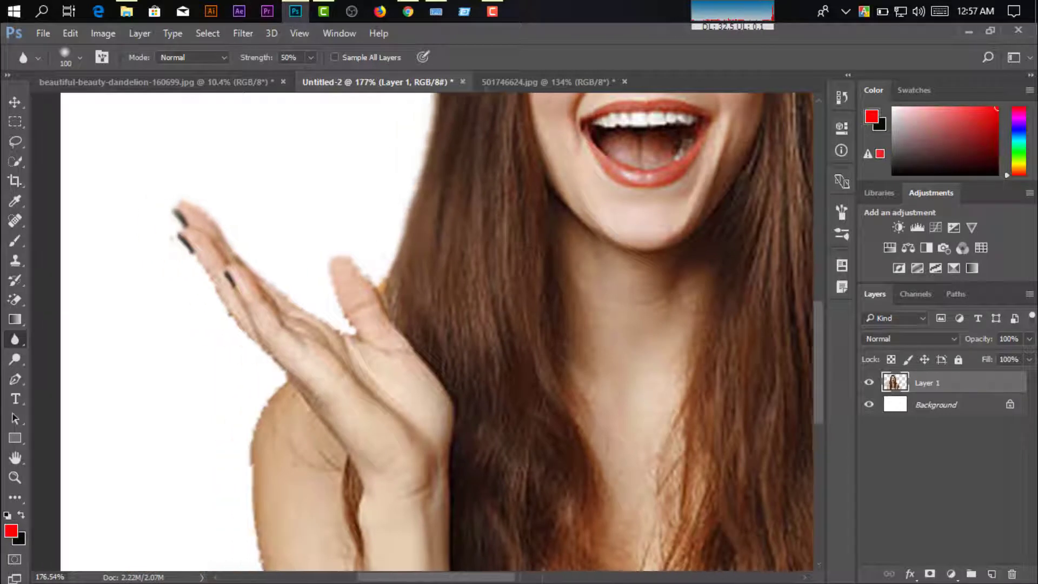
Blur the cut-out edge along the left shoulder and arm.
{"action": "left_click_drag", "start_coordinate": [453, 579], "coordinate": [393, 577]}
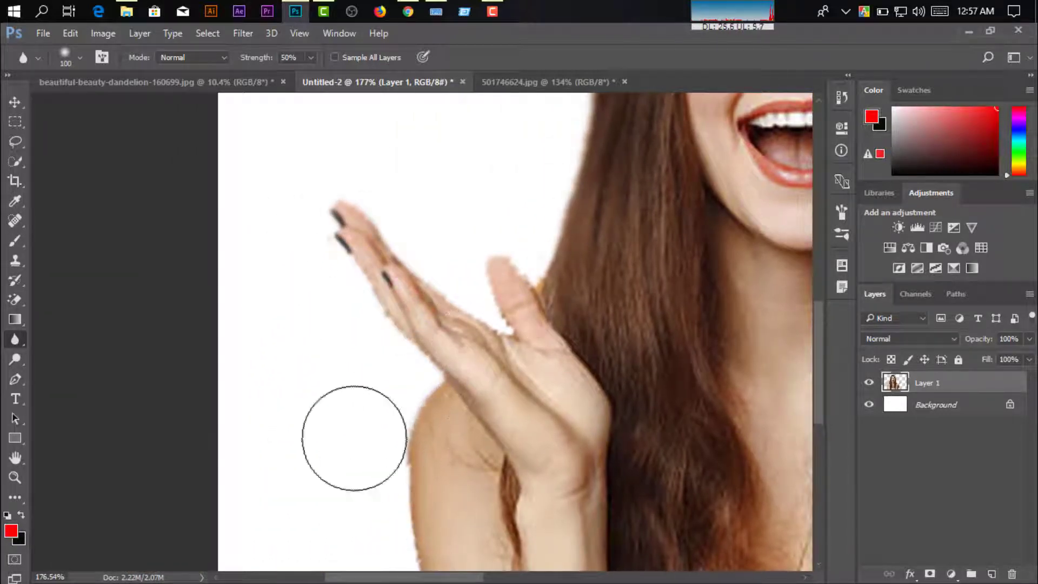
{"action": "scroll", "coordinate": [375, 498], "scroll_direction": "down", "scroll_amount": 2}
{"action": "scroll", "coordinate": [420, 425], "scroll_direction": "down", "scroll_amount": 2}
{"action": "scroll", "coordinate": [397, 330], "scroll_direction": "down", "scroll_amount": 2}
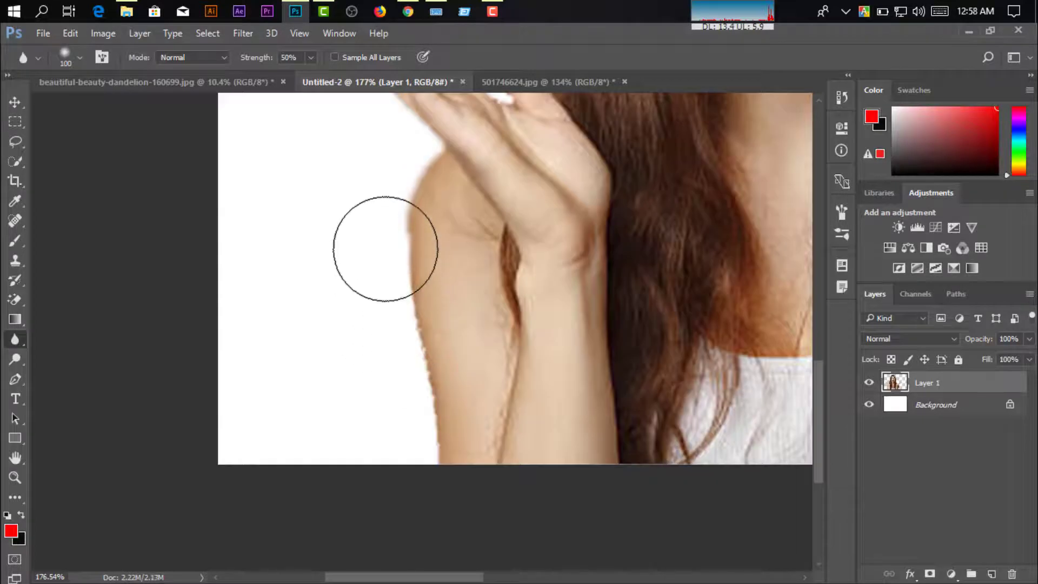
{"action": "mouse_move", "coordinate": [383, 250]}
{"action": "left_mouse_down"}
{"action": "mouse_move", "coordinate": [366, 364]}
{"action": "mouse_move", "coordinate": [380, 309]}
{"action": "mouse_move", "coordinate": [435, 313]}
{"action": "mouse_move", "coordinate": [429, 352]}
{"action": "mouse_move", "coordinate": [441, 394]}
{"action": "left_mouse_up"}
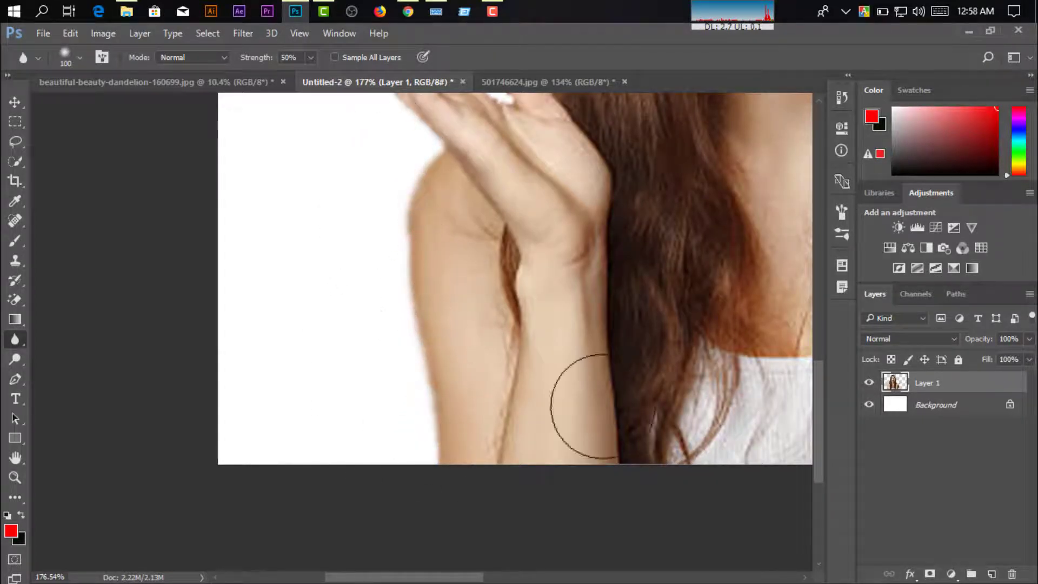
Soften the edges of the raised fingers and the lower outline with the blur brush.
{"action": "scroll", "coordinate": [394, 403], "scroll_direction": "up", "scroll_amount": 2}
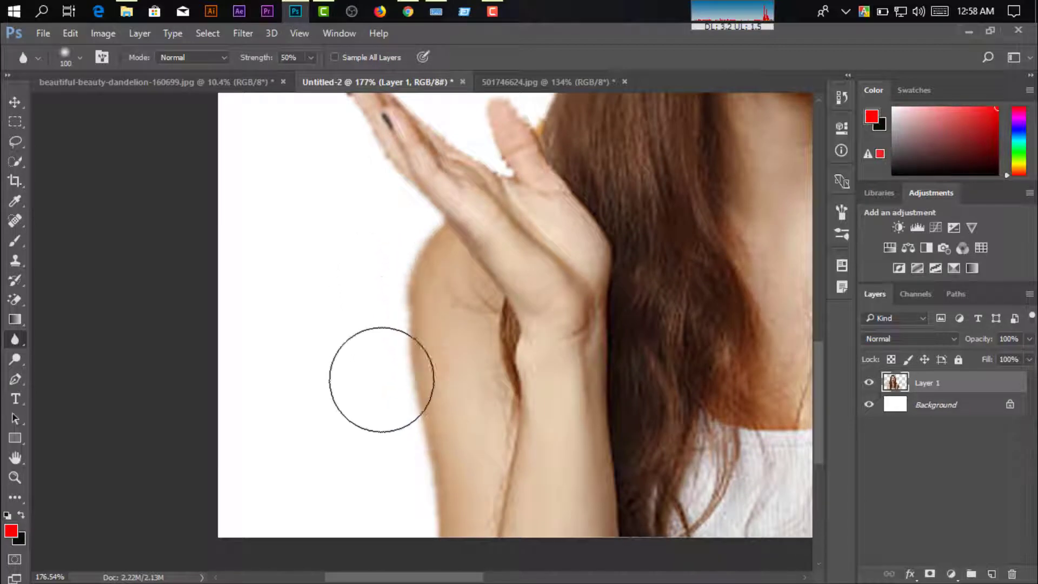
{"action": "scroll", "coordinate": [359, 416], "scroll_direction": "down", "scroll_amount": 1}
{"action": "scroll", "coordinate": [404, 411], "scroll_direction": "down", "scroll_amount": 2}
{"action": "scroll", "coordinate": [399, 460], "scroll_direction": "down", "scroll_amount": 1}
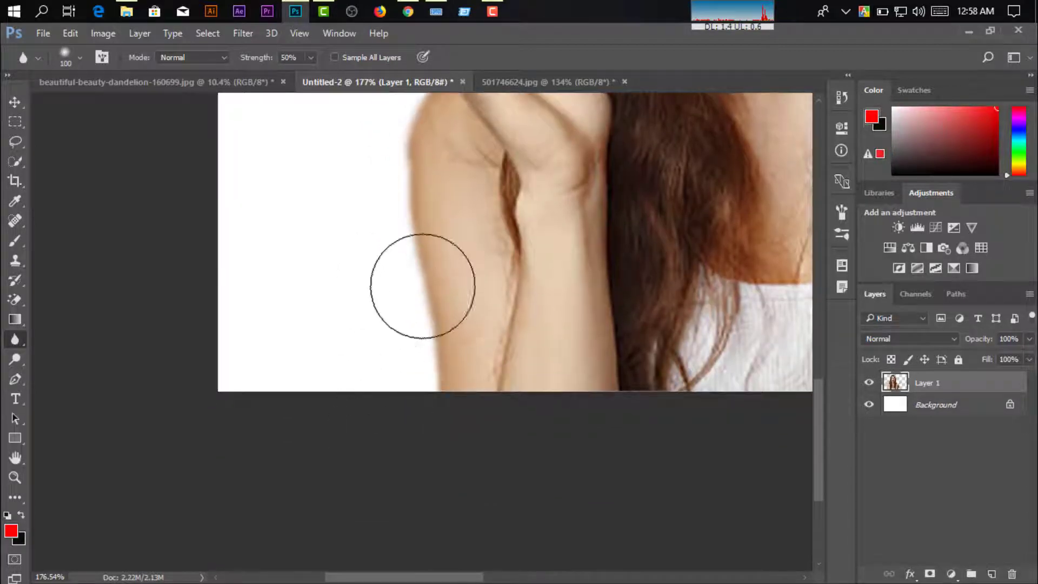
{"action": "scroll", "coordinate": [405, 301], "scroll_direction": "up", "scroll_amount": 2}
{"action": "scroll", "coordinate": [394, 417], "scroll_direction": "up", "scroll_amount": 2}
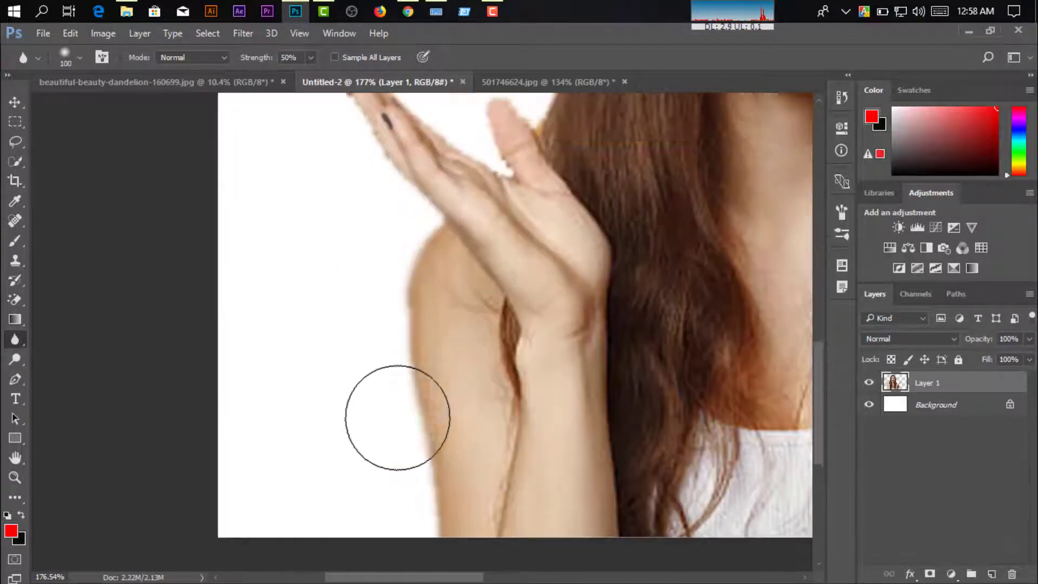
{"action": "scroll", "coordinate": [366, 406], "scroll_direction": "up", "scroll_amount": 2}
{"action": "scroll", "coordinate": [346, 449], "scroll_direction": "up", "scroll_amount": 2}
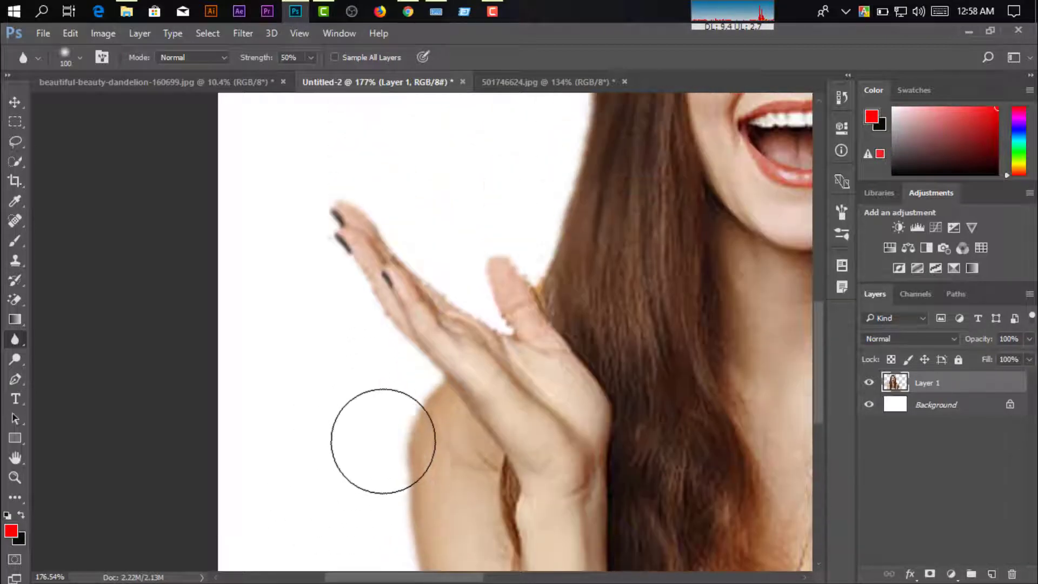
{"action": "scroll", "coordinate": [383, 435], "scroll_direction": "up", "scroll_amount": 1}
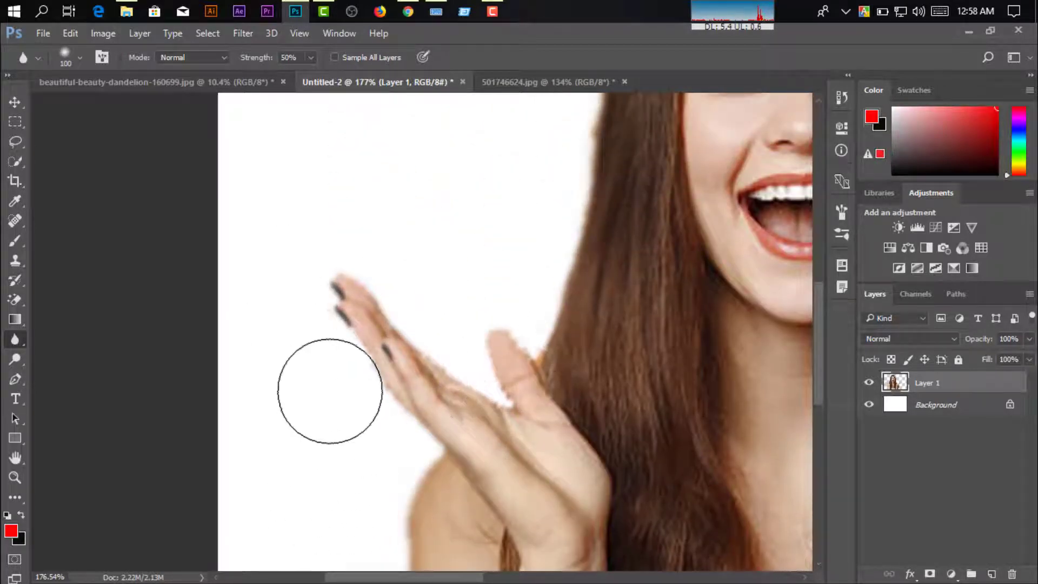
{"action": "left_click_drag", "start_coordinate": [306, 405], "coordinate": [363, 423]}
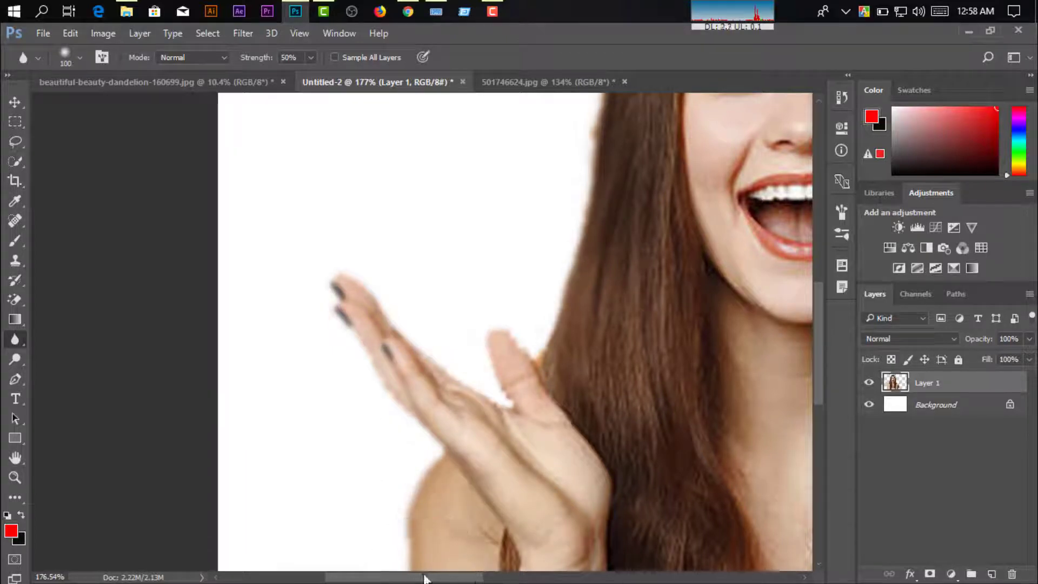
{"action": "left_click_drag", "start_coordinate": [442, 578], "coordinate": [561, 578]}
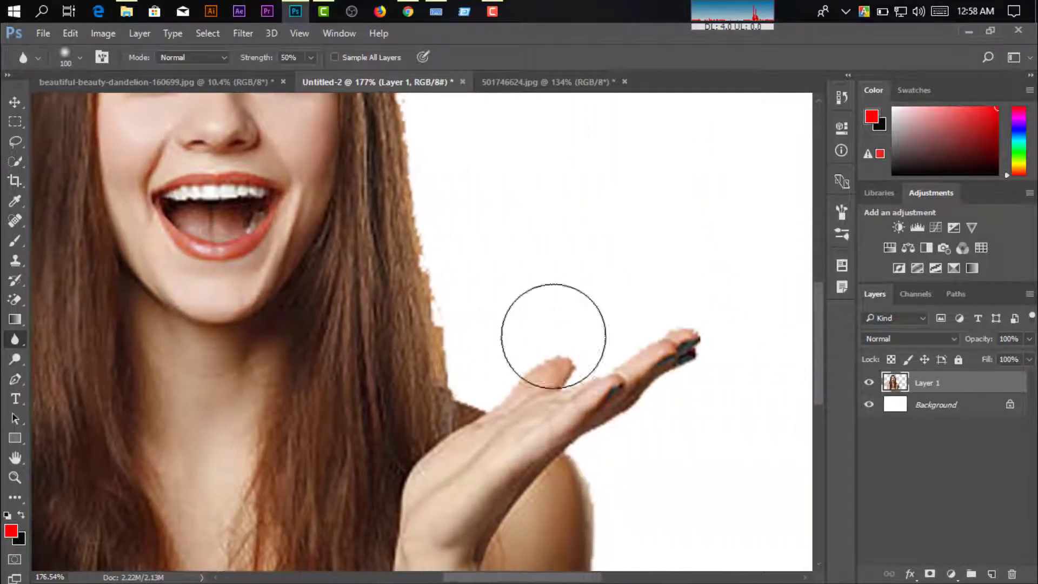
Blur the upper and lower parts of the hair's right edge.
{"action": "scroll", "coordinate": [552, 324], "scroll_direction": "up", "scroll_amount": 2}
{"action": "scroll", "coordinate": [482, 318], "scroll_direction": "up", "scroll_amount": 3}
{"action": "scroll", "coordinate": [481, 319], "scroll_direction": "up", "scroll_amount": 3}
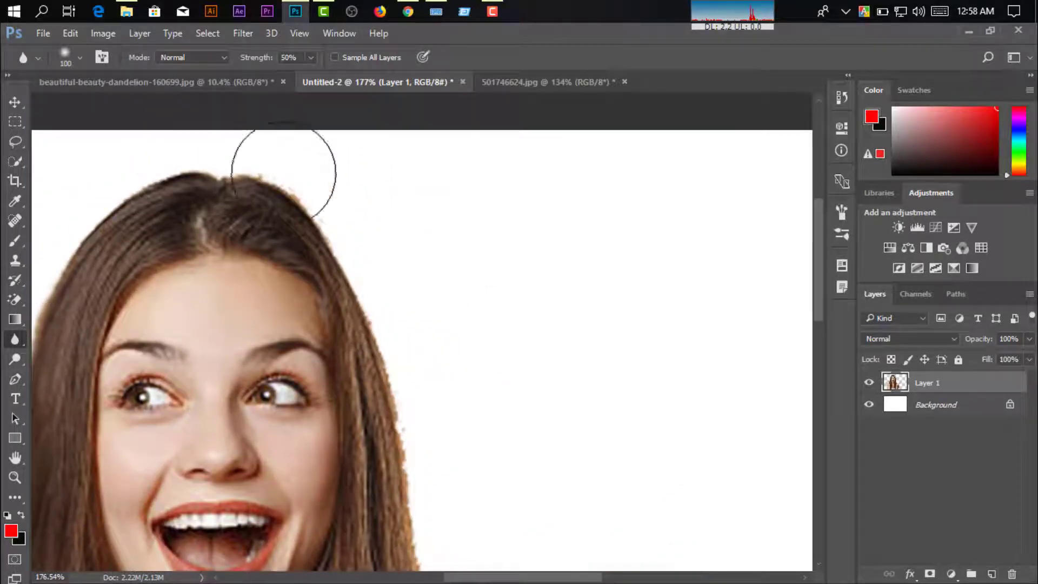
{"action": "left_click_drag", "start_coordinate": [276, 173], "coordinate": [407, 434]}
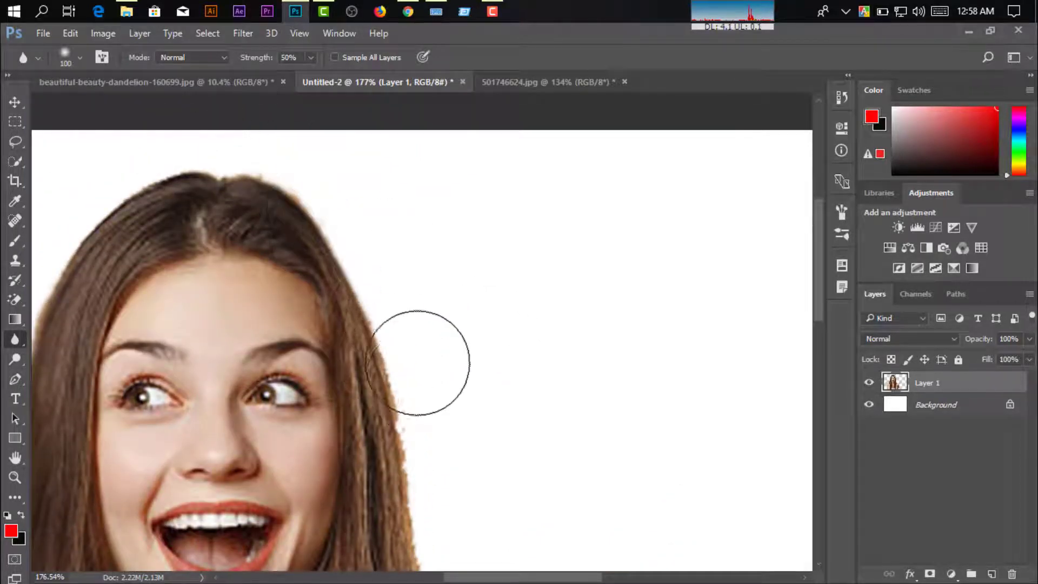
{"action": "scroll", "coordinate": [442, 303], "scroll_direction": "down", "scroll_amount": 3}
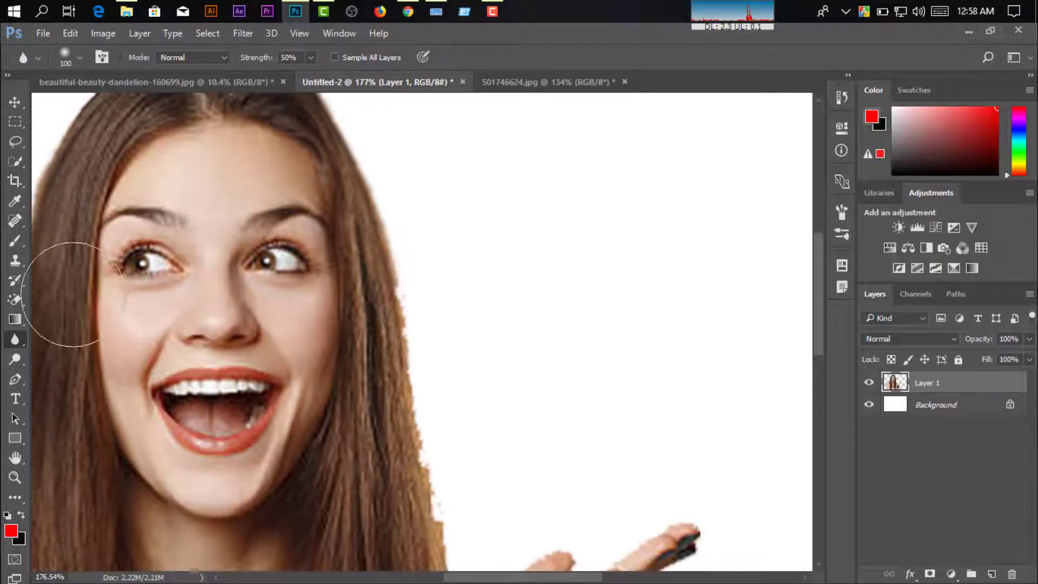
{"action": "left_click_drag", "start_coordinate": [397, 208], "coordinate": [426, 403]}
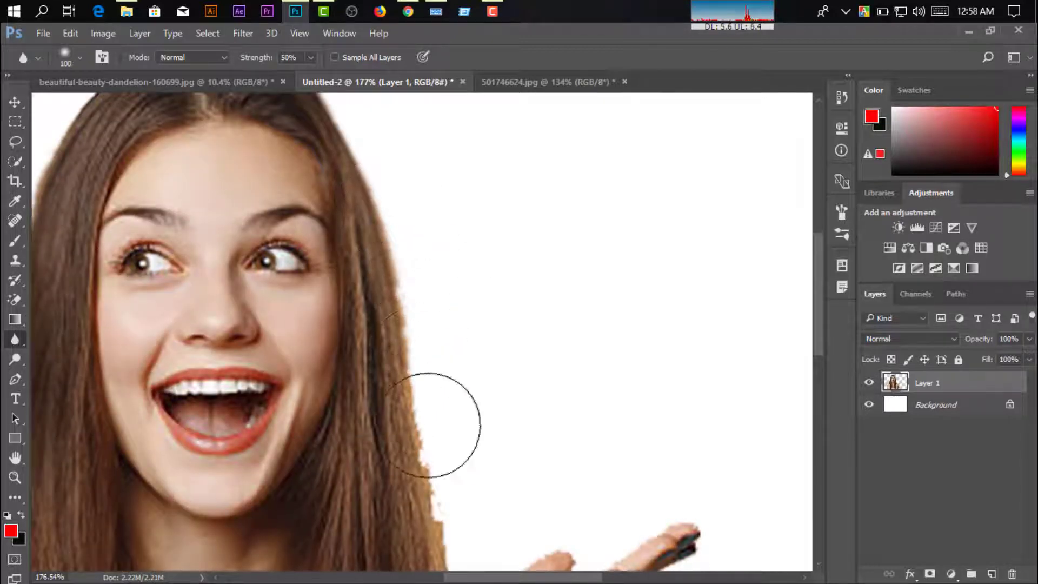
Blur the fingers and fingertips of the outstretched right hand.
{"action": "scroll", "coordinate": [452, 340], "scroll_direction": "down", "scroll_amount": 2}
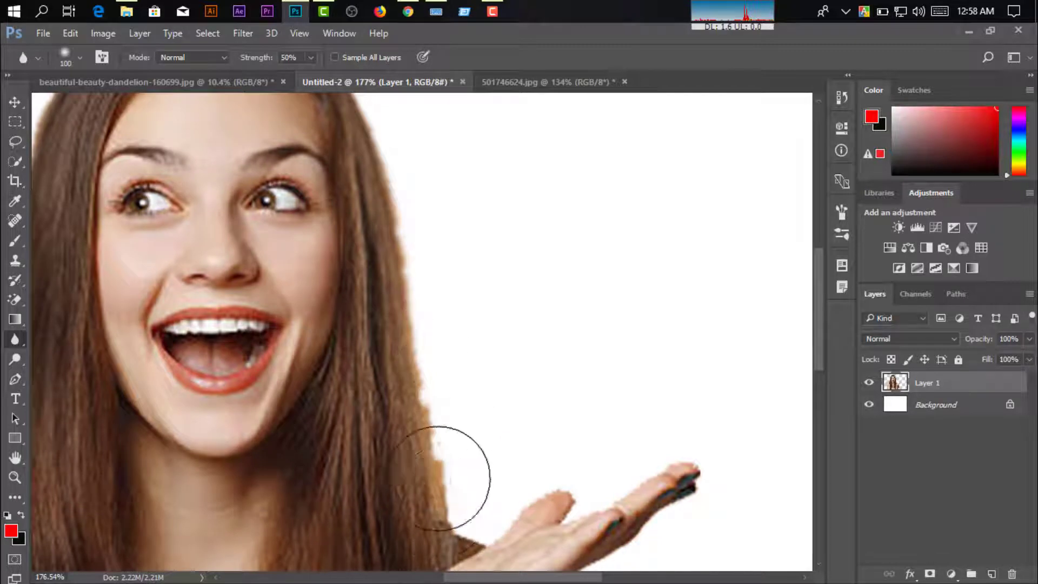
{"action": "scroll", "coordinate": [464, 388], "scroll_direction": "down", "scroll_amount": 3}
{"action": "scroll", "coordinate": [476, 336], "scroll_direction": "down", "scroll_amount": 3}
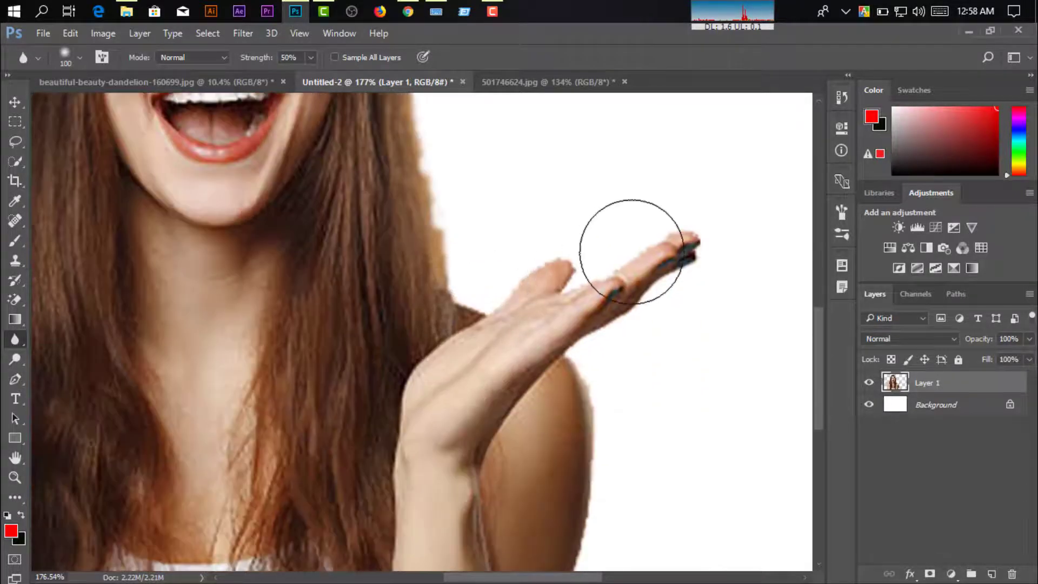
{"action": "left_click_drag", "start_coordinate": [631, 252], "coordinate": [643, 251]}
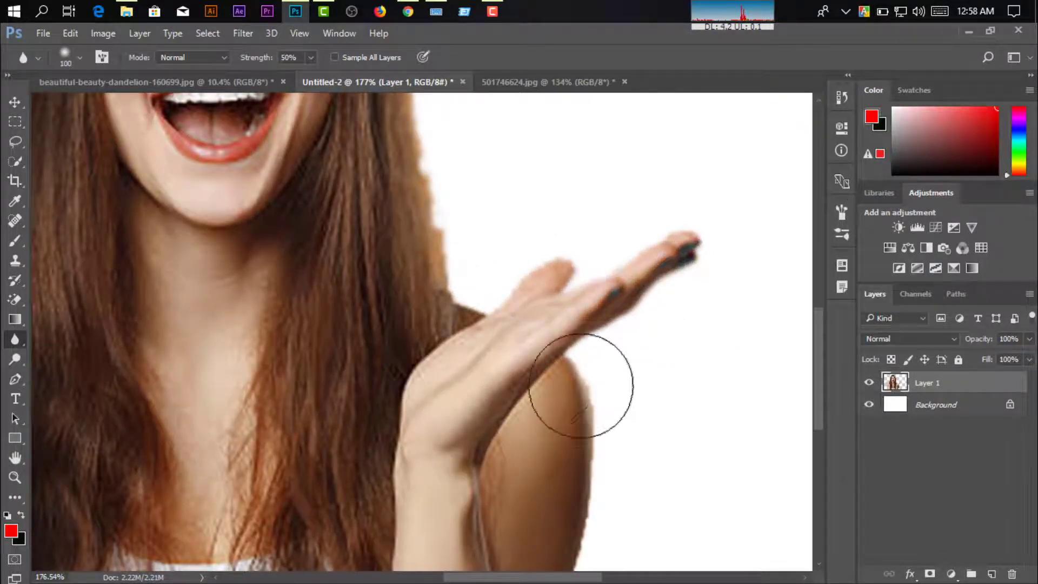
{"action": "scroll", "coordinate": [630, 436], "scroll_direction": "down", "scroll_amount": 2}
{"action": "scroll", "coordinate": [633, 393], "scroll_direction": "down", "scroll_amount": 2}
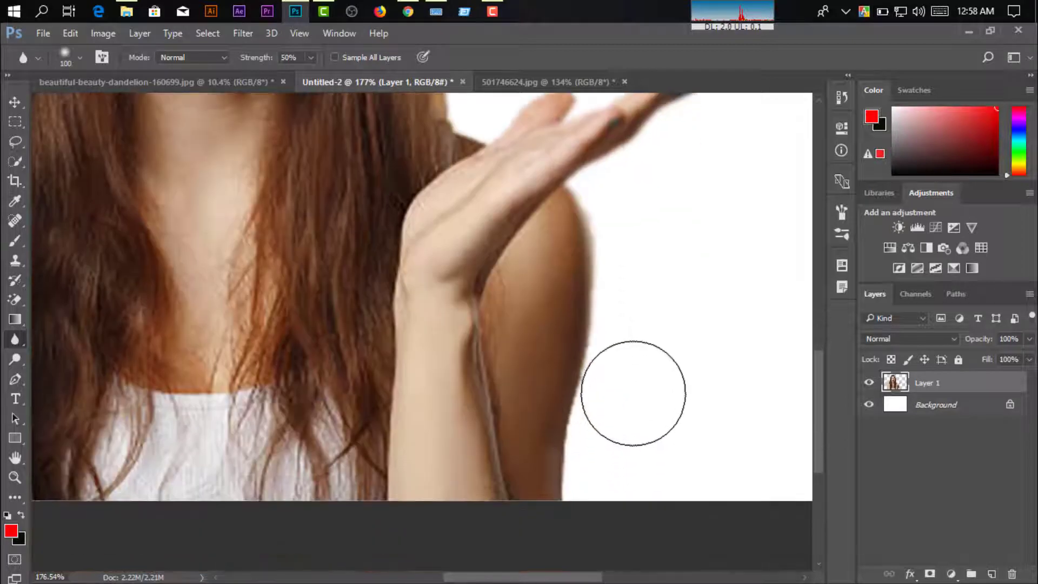
{"action": "scroll", "coordinate": [633, 393], "scroll_direction": "down", "scroll_amount": 2}
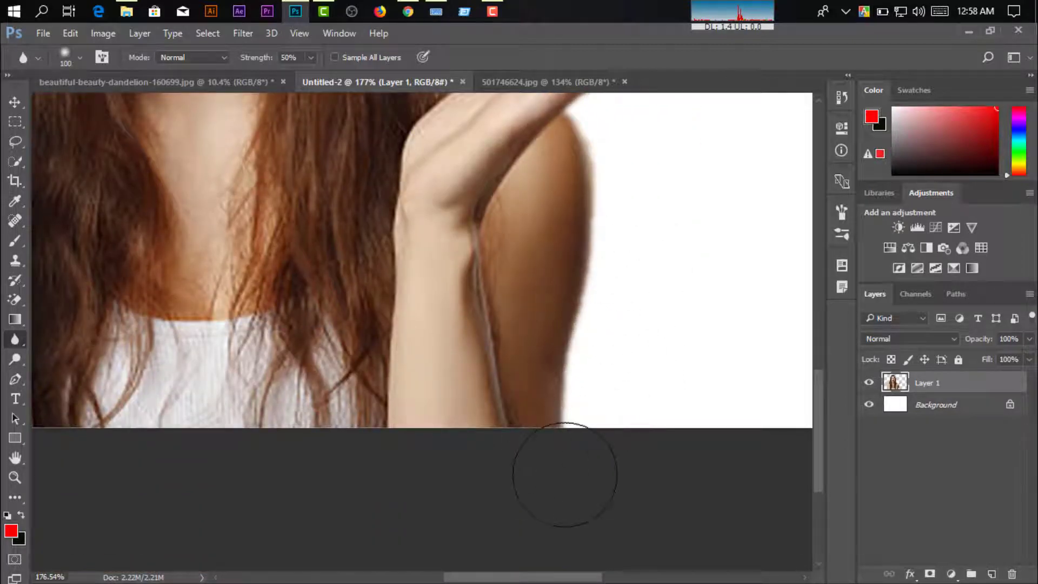
{"action": "scroll", "coordinate": [539, 493], "scroll_direction": "up", "scroll_amount": 3}
{"action": "scroll", "coordinate": [556, 494], "scroll_direction": "up", "scroll_amount": 2}
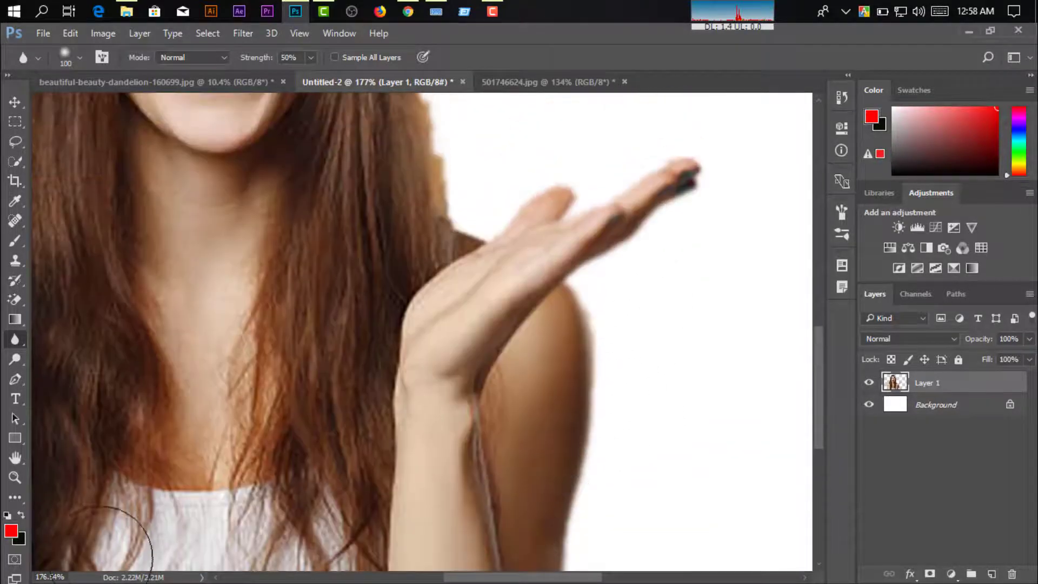
Zoom out to see the whole cutout, then zoom back in and keep the Blur Tool.
{"action": "left_click", "coordinate": [19, 480]}
{"action": "left_click_drag", "start_coordinate": [387, 317], "coordinate": [310, 343]}
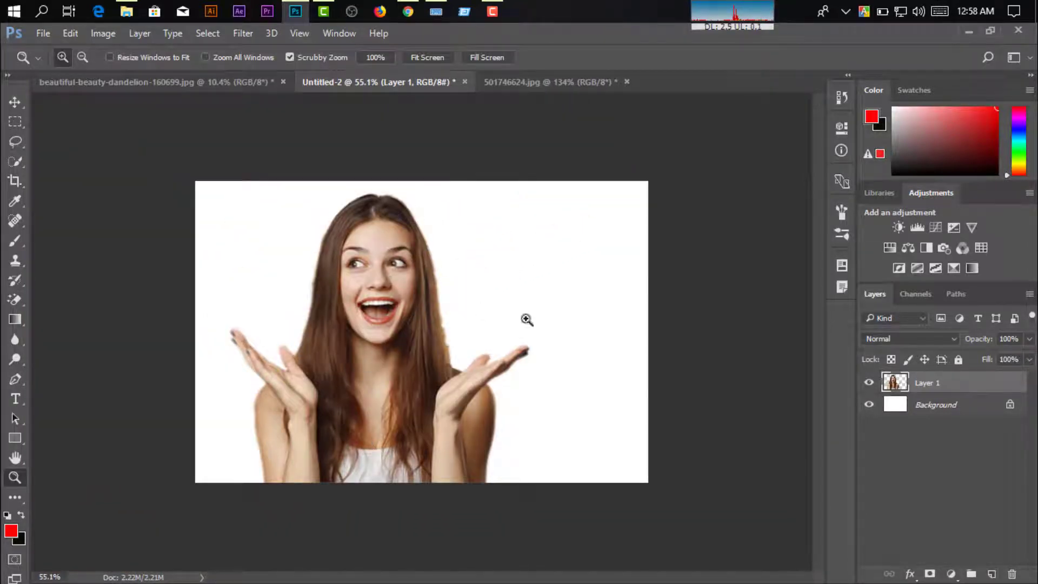
{"action": "left_click_drag", "start_coordinate": [350, 339], "coordinate": [471, 336]}
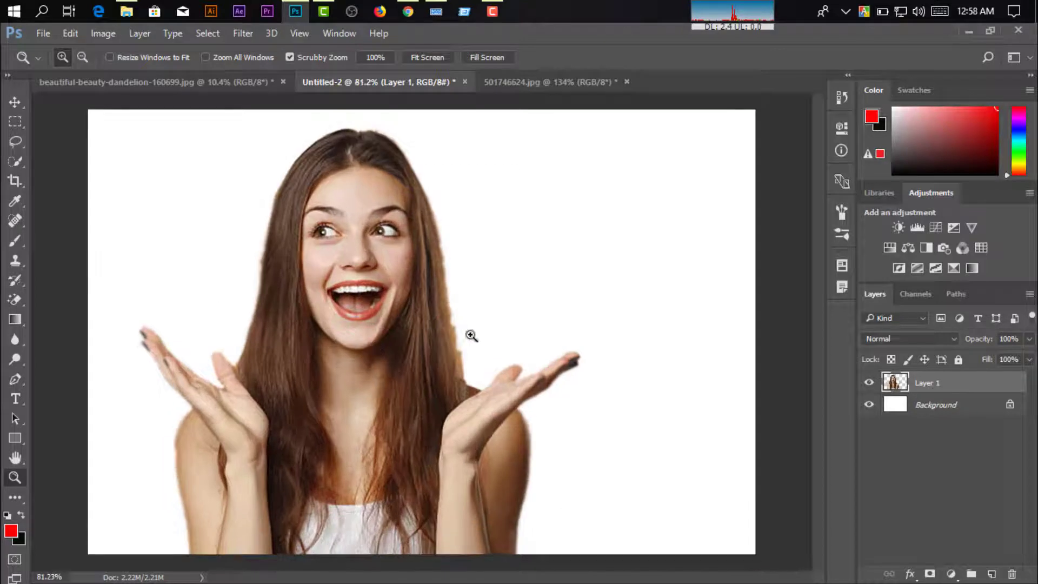
{"action": "left_click", "coordinate": [14, 339]}
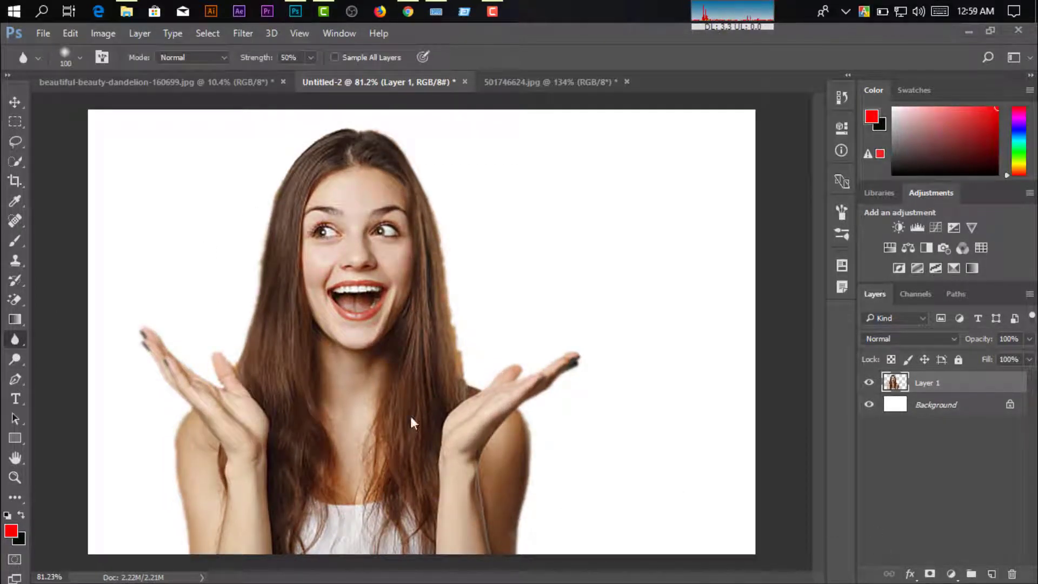
{"action": "right_click", "coordinate": [13, 338]}
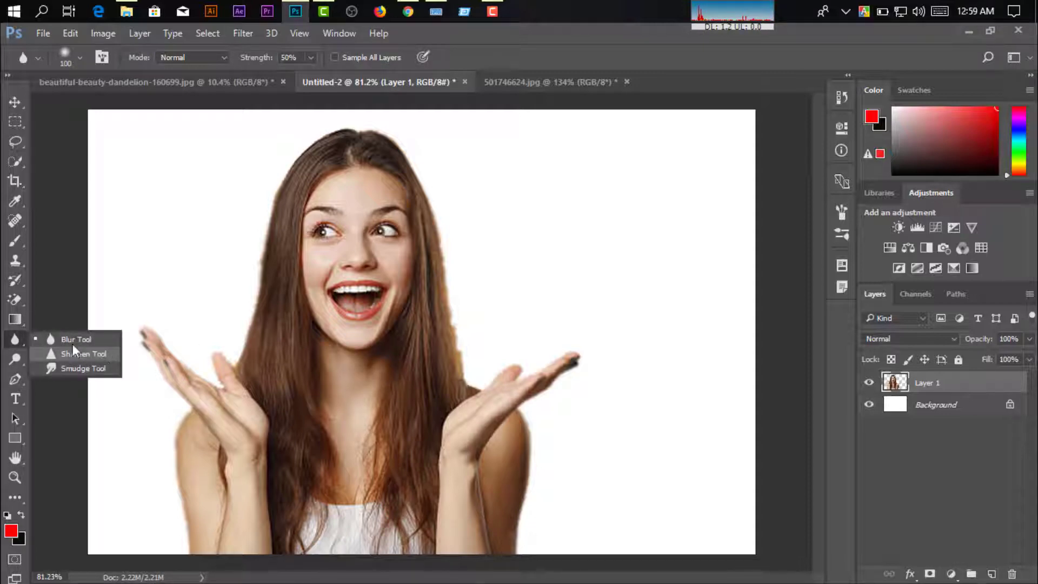
{"action": "key", "text": "Escape"}
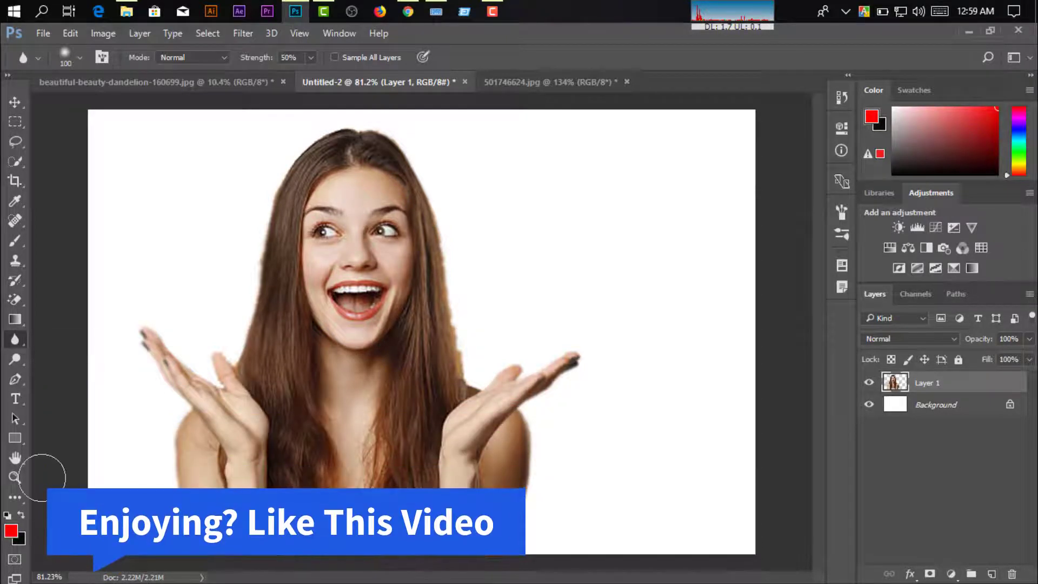
Zoom in closer on the woman's face and bring up the blur, sharpen and smudge choices.
{"action": "left_click", "coordinate": [15, 477]}
{"action": "mouse_move", "coordinate": [370, 281]}
{"action": "left_mouse_down"}
{"action": "mouse_move", "coordinate": [454, 300]}
{"action": "mouse_move", "coordinate": [384, 292]}
{"action": "left_mouse_up"}
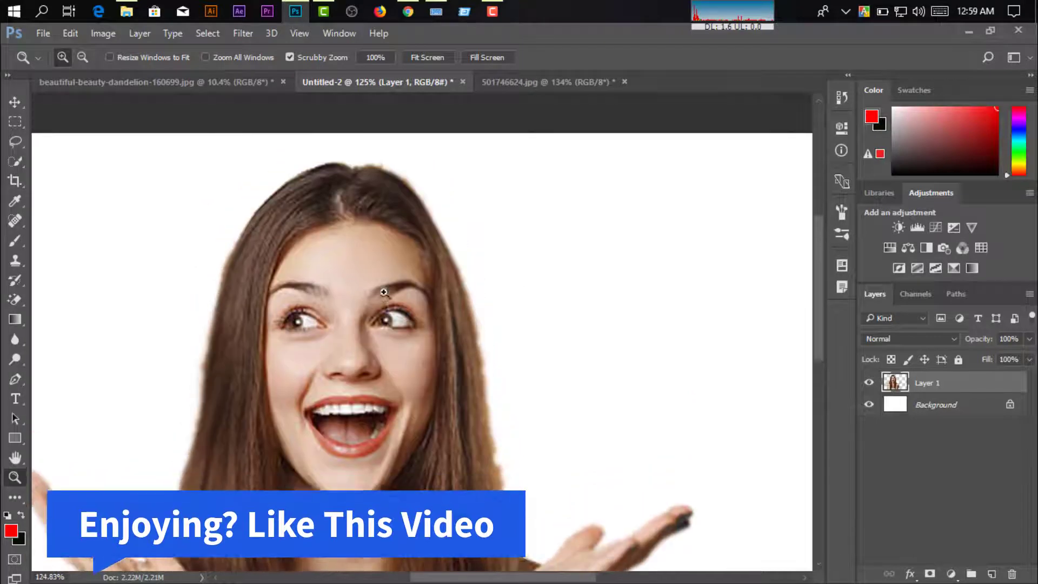
{"action": "scroll", "coordinate": [384, 292], "scroll_direction": "down", "scroll_amount": 2}
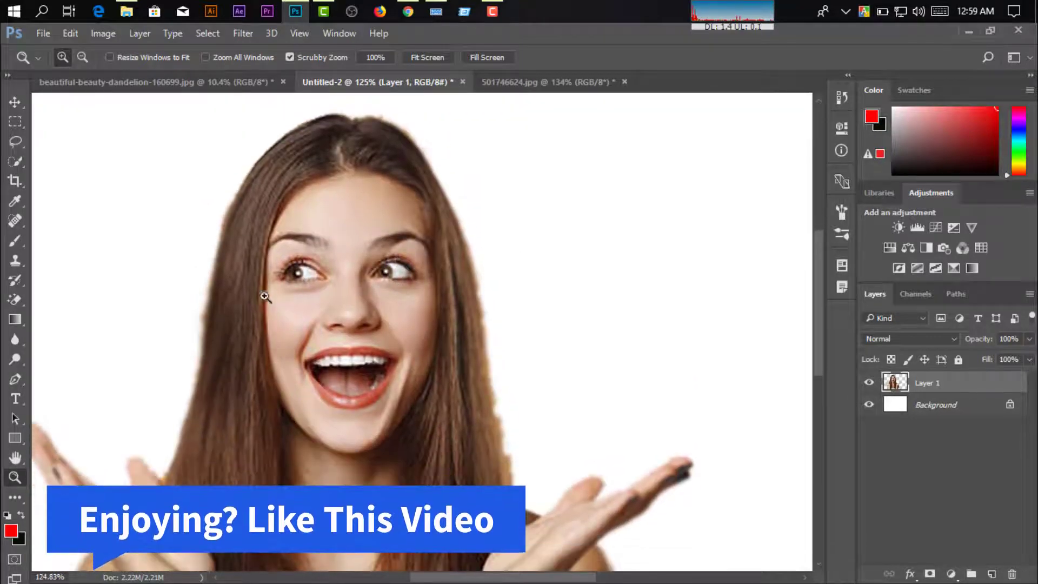
{"action": "scroll", "coordinate": [325, 335], "scroll_direction": "up", "scroll_amount": 1}
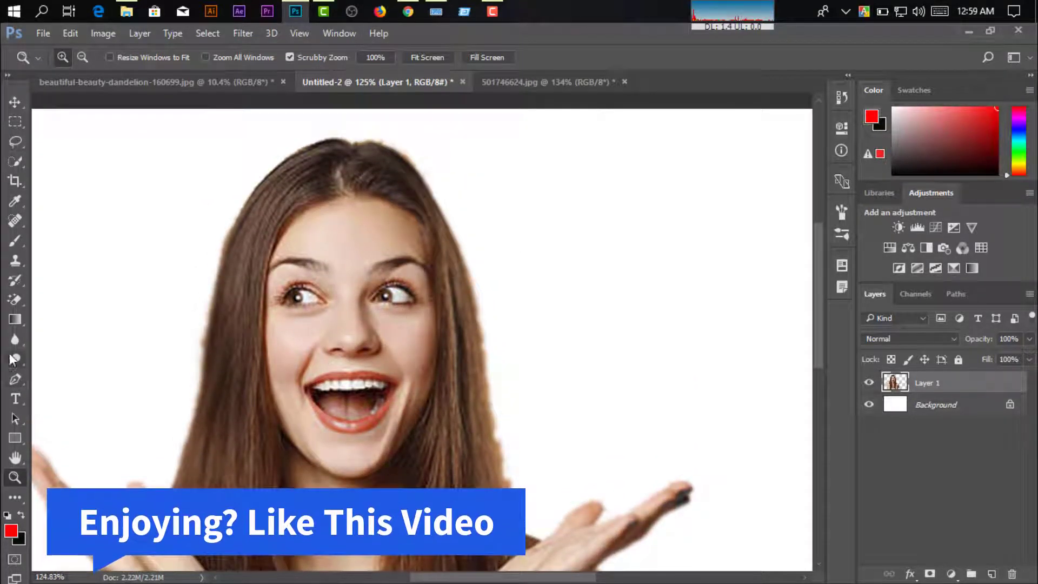
{"action": "left_click", "coordinate": [16, 339]}
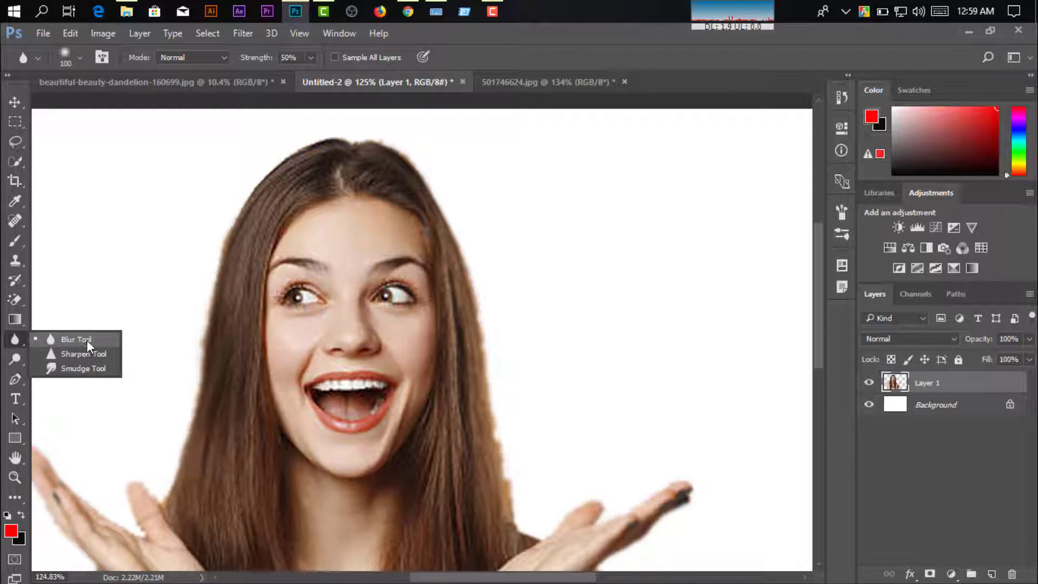
Blur the woman's eyes, nose and mouth with the Blur Tool.
{"action": "left_click", "coordinate": [87, 340]}
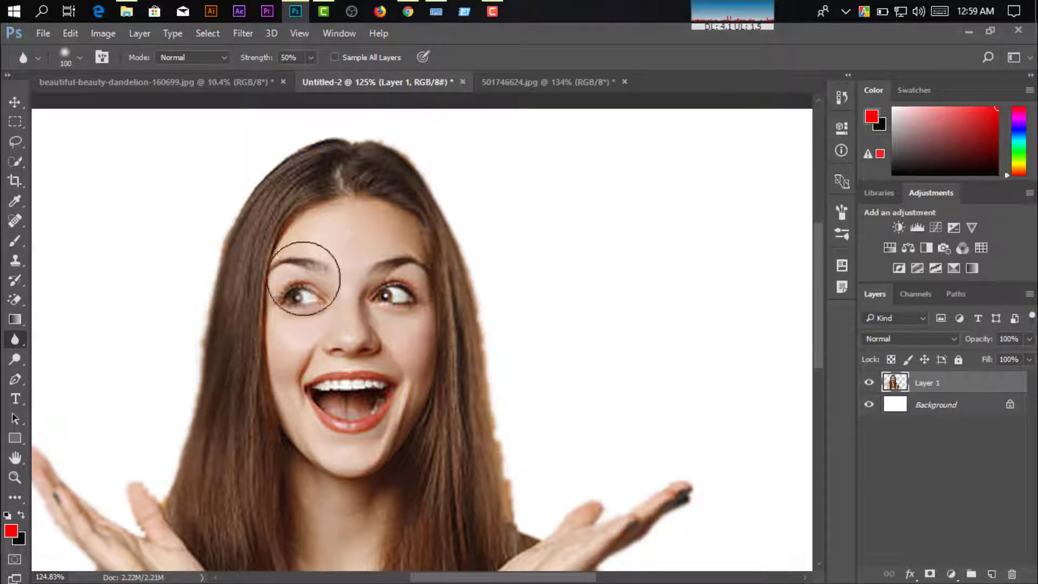
{"action": "mouse_move", "coordinate": [390, 333]}
{"action": "left_mouse_down"}
{"action": "mouse_move", "coordinate": [351, 309]}
{"action": "mouse_move", "coordinate": [303, 398]}
{"action": "mouse_move", "coordinate": [346, 422]}
{"action": "mouse_move", "coordinate": [399, 308]}
{"action": "mouse_move", "coordinate": [412, 324]}
{"action": "mouse_move", "coordinate": [293, 407]}
{"action": "mouse_move", "coordinate": [405, 417]}
{"action": "mouse_move", "coordinate": [366, 360]}
{"action": "mouse_move", "coordinate": [364, 313]}
{"action": "mouse_move", "coordinate": [378, 382]}
{"action": "left_mouse_up"}
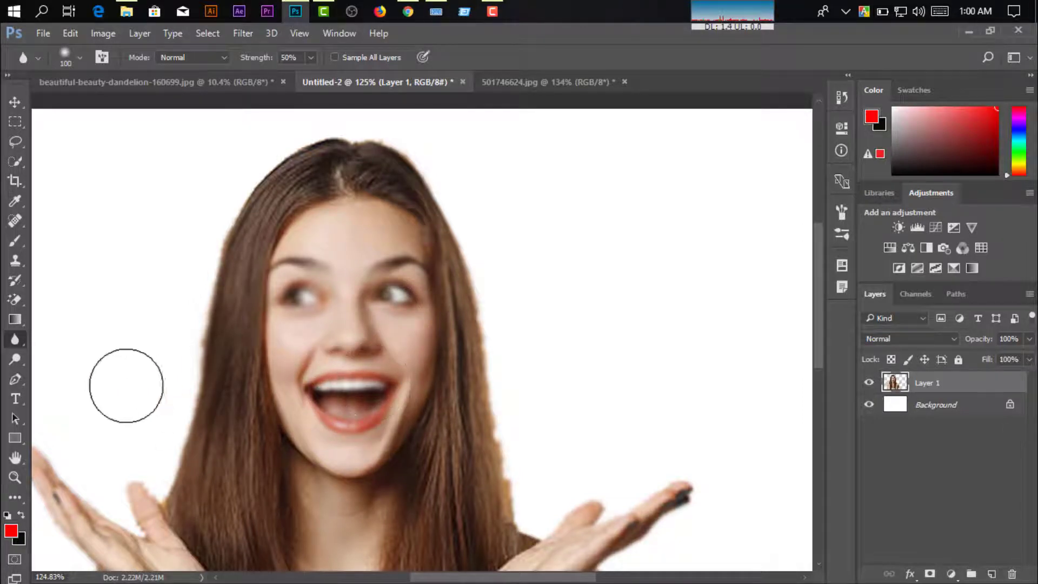
{"action": "right_click", "coordinate": [14, 336]}
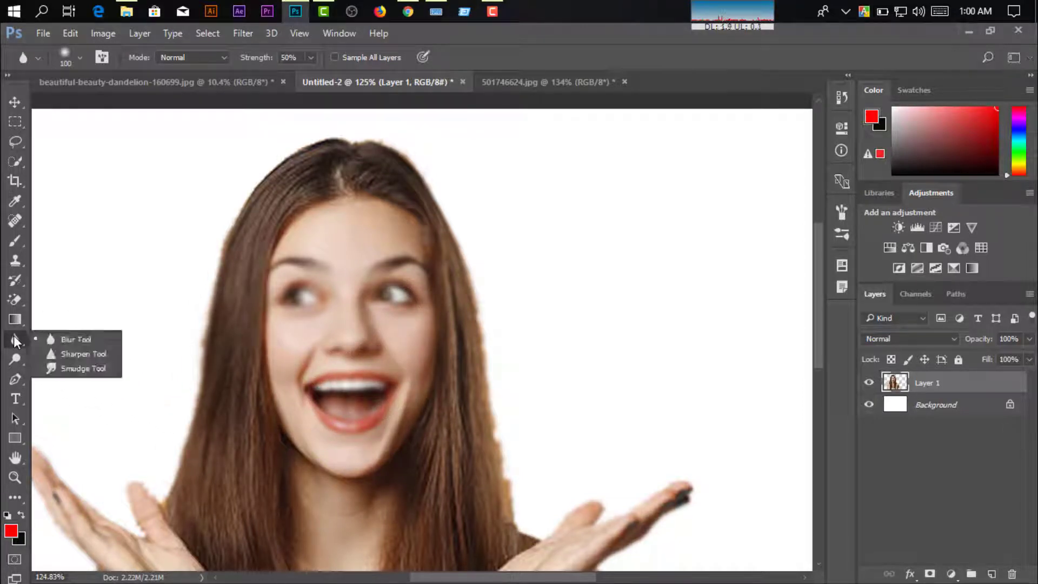
Switch to the Sharpen Tool for the face, with strength lowered to 37%.
{"action": "left_click", "coordinate": [73, 351]}
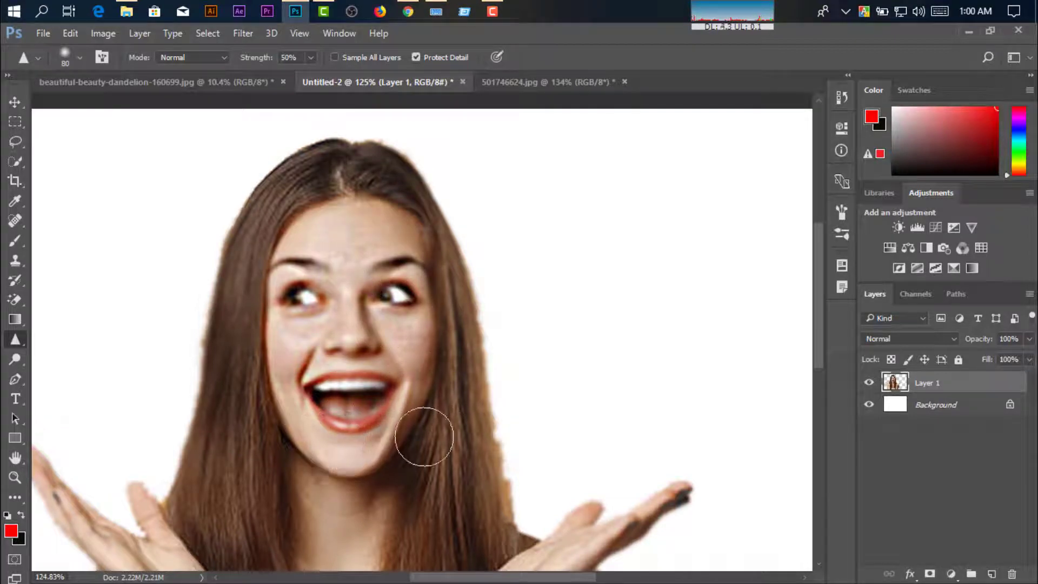
{"action": "scroll", "coordinate": [560, 405], "scroll_direction": "down", "scroll_amount": 2}
{"action": "scroll", "coordinate": [476, 385], "scroll_direction": "up", "scroll_amount": 2}
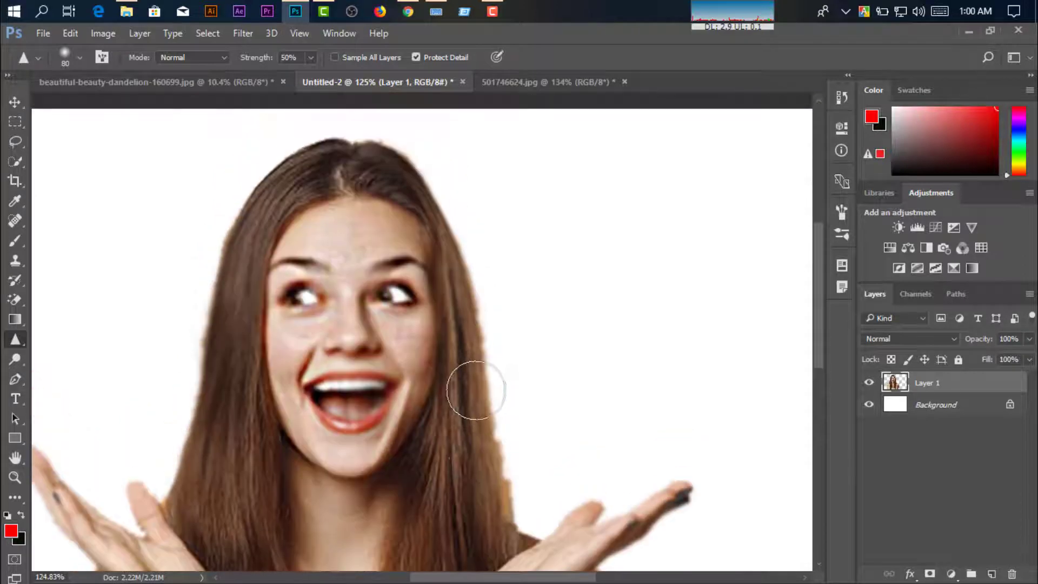
{"action": "scroll", "coordinate": [476, 389], "scroll_direction": "up", "scroll_amount": 1}
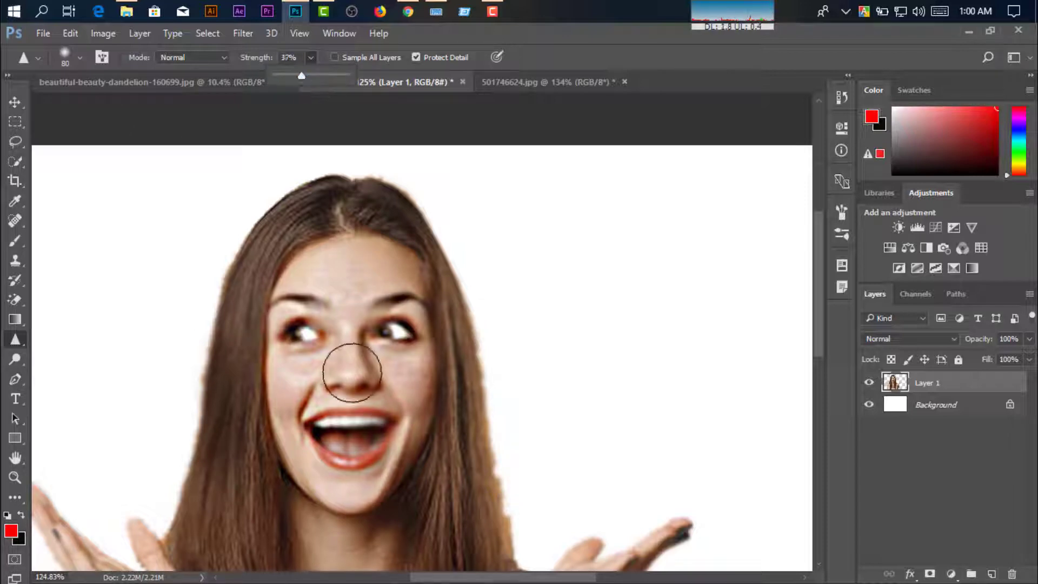
Set sharpening strength to 37% and scroll over the portrait.
{"action": "left_click", "coordinate": [347, 325]}
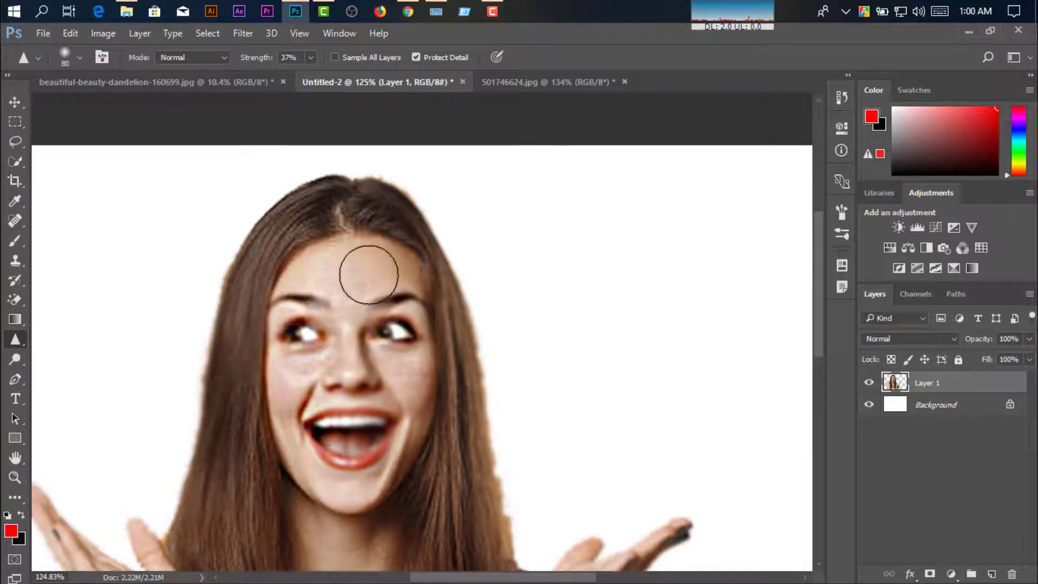
{"action": "scroll", "coordinate": [401, 378], "scroll_direction": "down", "scroll_amount": 2}
{"action": "scroll", "coordinate": [379, 389], "scroll_direction": "down", "scroll_amount": 2}
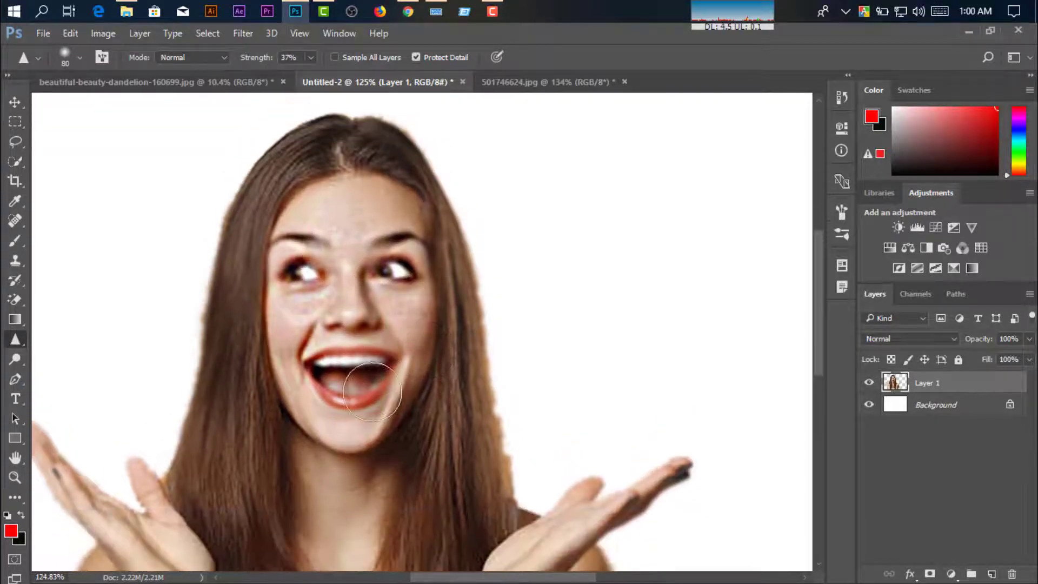
{"action": "scroll", "coordinate": [342, 368], "scroll_direction": "down", "scroll_amount": 3}
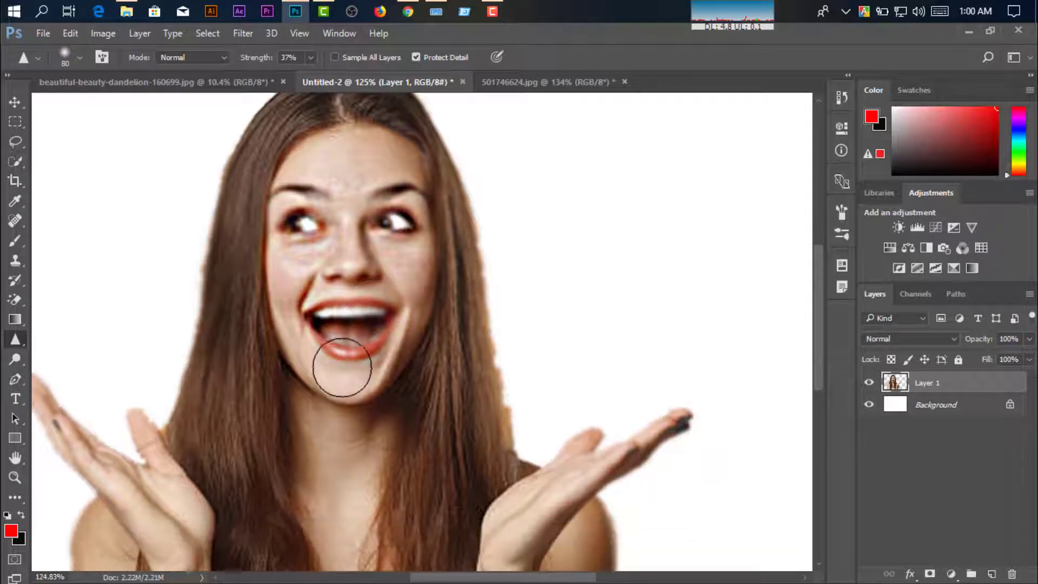
{"action": "scroll", "coordinate": [316, 405], "scroll_direction": "up", "scroll_amount": 2}
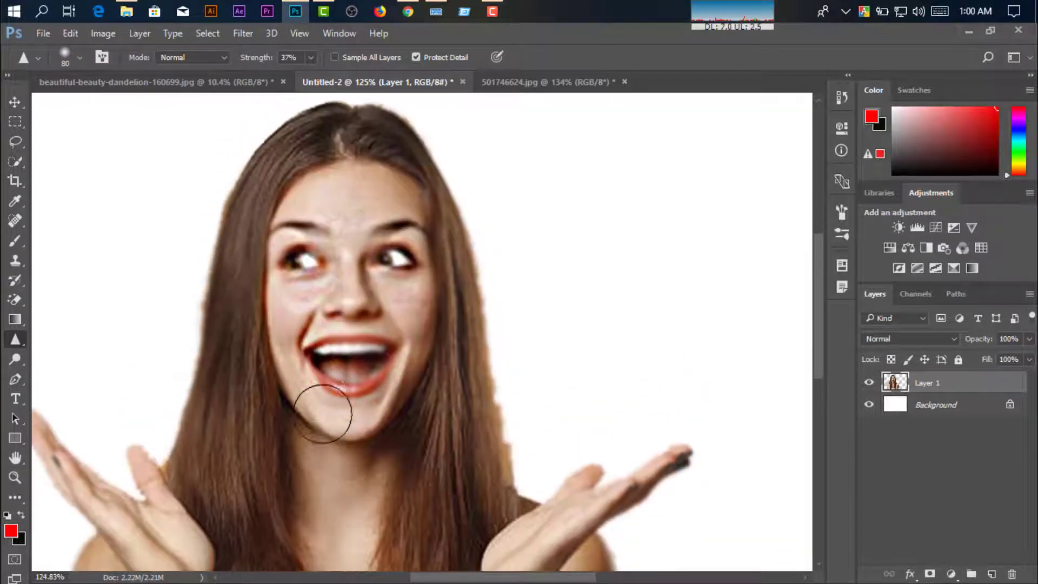
{"action": "scroll", "coordinate": [186, 382], "scroll_direction": "down", "scroll_amount": 1}
{"action": "scroll", "coordinate": [313, 366], "scroll_direction": "up", "scroll_amount": 2}
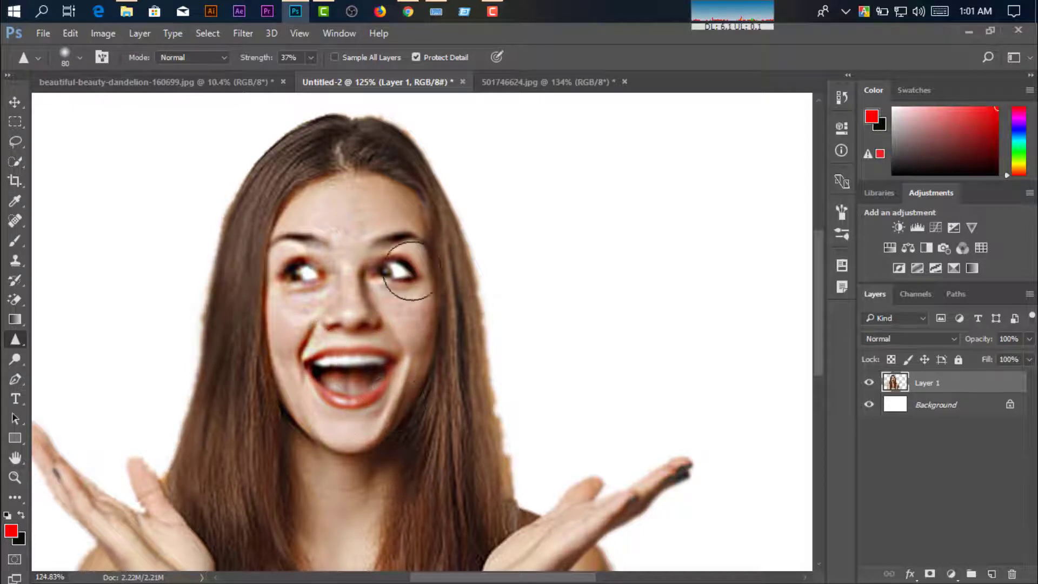
Keep the Sharpen Tool and sharpen the skin over the right shoulder.
{"action": "right_click", "coordinate": [18, 339]}
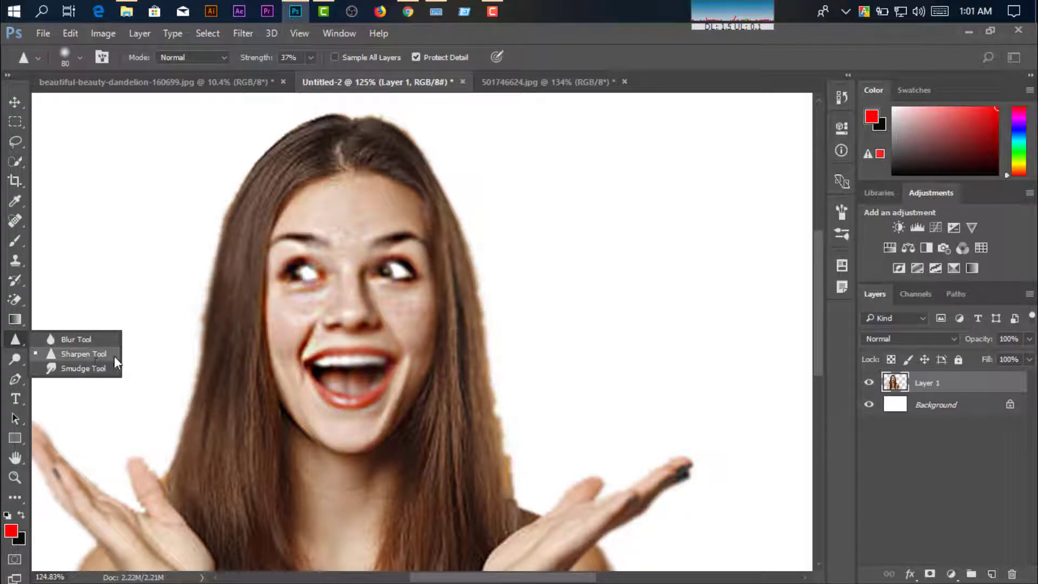
{"action": "left_click", "coordinate": [86, 353]}
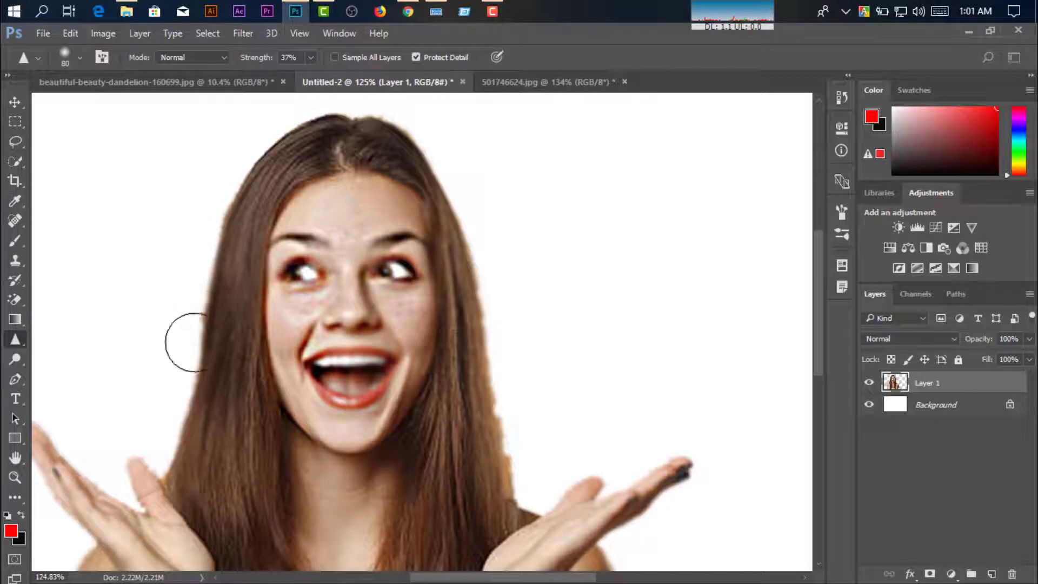
{"action": "scroll", "coordinate": [343, 492], "scroll_direction": "down", "scroll_amount": 3}
{"action": "scroll", "coordinate": [373, 457], "scroll_direction": "down", "scroll_amount": 2}
{"action": "scroll", "coordinate": [374, 458], "scroll_direction": "down", "scroll_amount": 2}
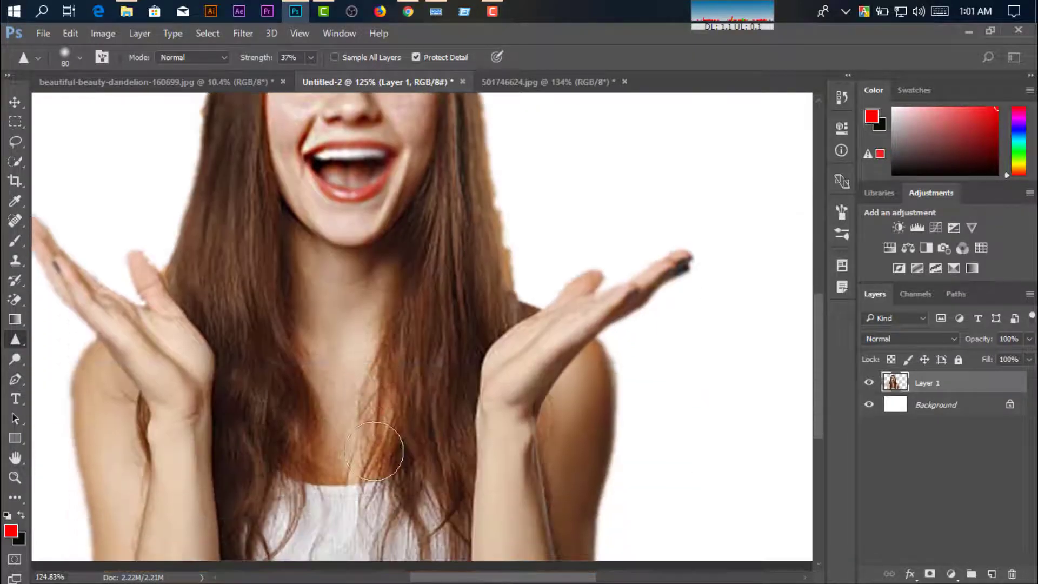
{"action": "scroll", "coordinate": [398, 436], "scroll_direction": "down", "scroll_amount": 1}
{"action": "left_click_drag", "start_coordinate": [608, 361], "coordinate": [601, 369]}
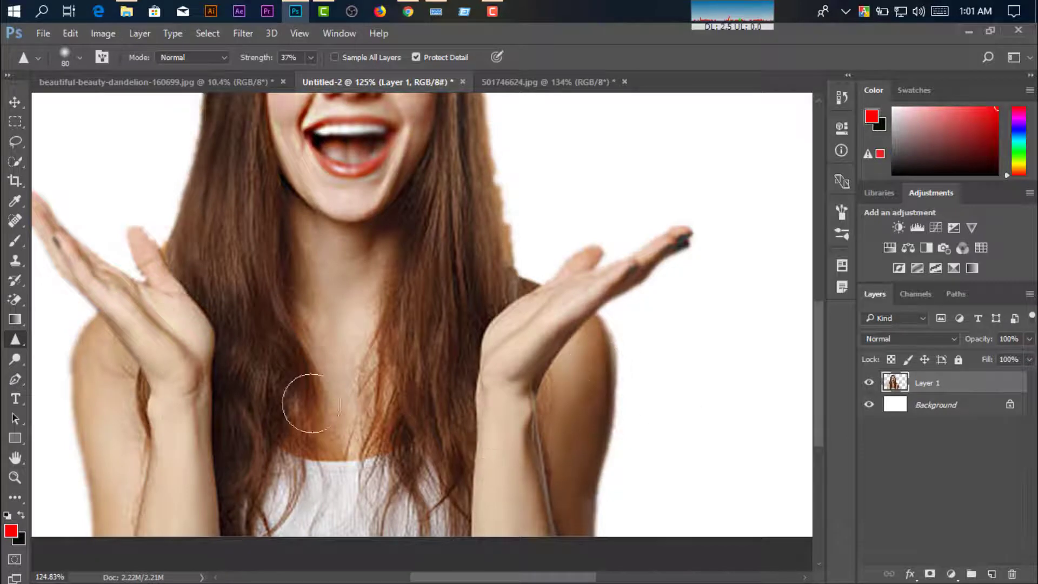
Scroll back up to the face with the Sharpen Tool still active.
{"action": "scroll", "coordinate": [209, 398], "scroll_direction": "up", "scroll_amount": 3}
{"action": "scroll", "coordinate": [108, 379], "scroll_direction": "up", "scroll_amount": 2}
{"action": "right_click", "coordinate": [15, 339]}
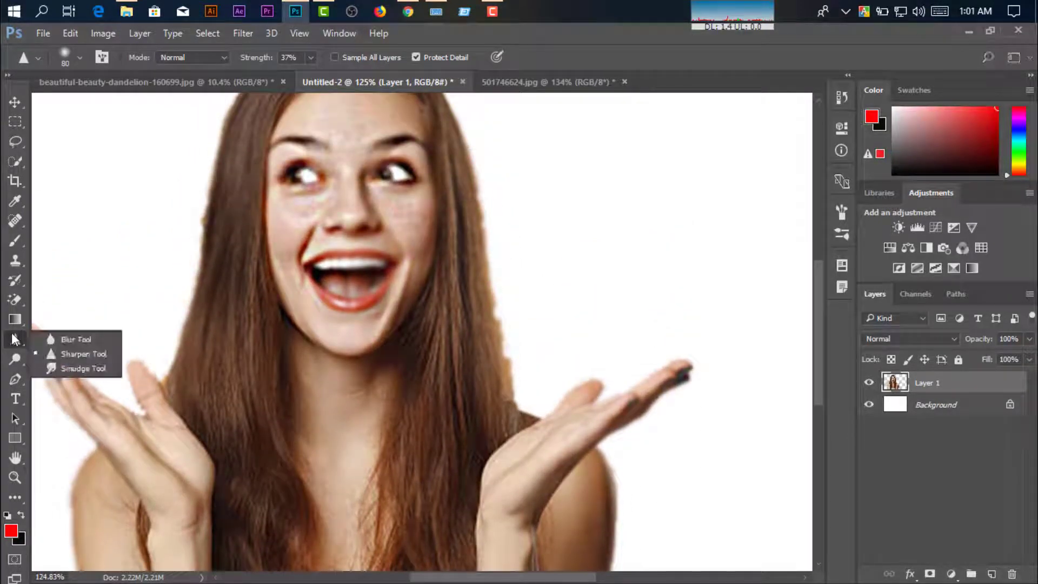
{"action": "left_click", "coordinate": [15, 338]}
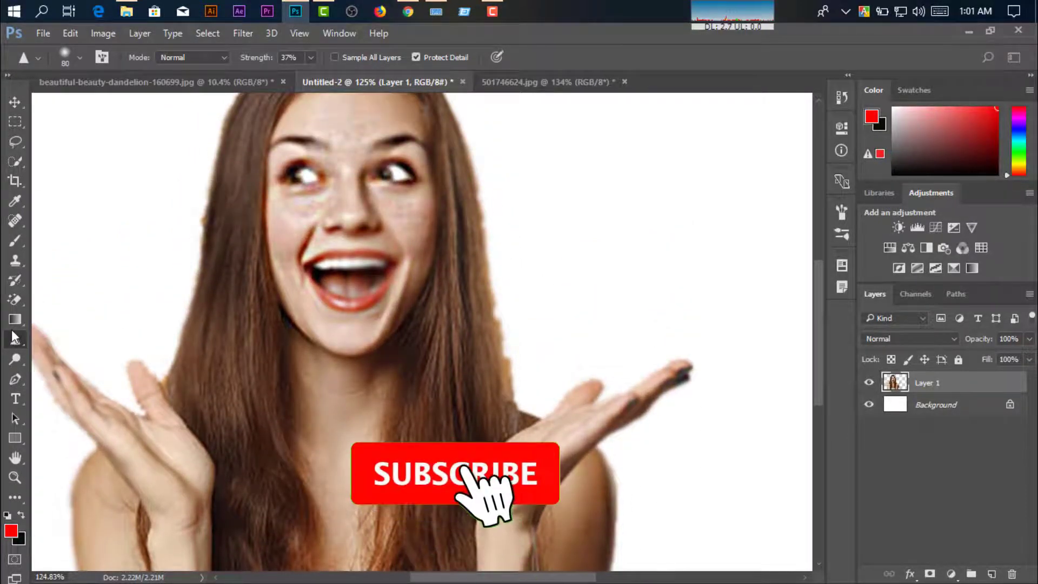
{"action": "scroll", "coordinate": [475, 243], "scroll_direction": "up", "scroll_amount": 3}
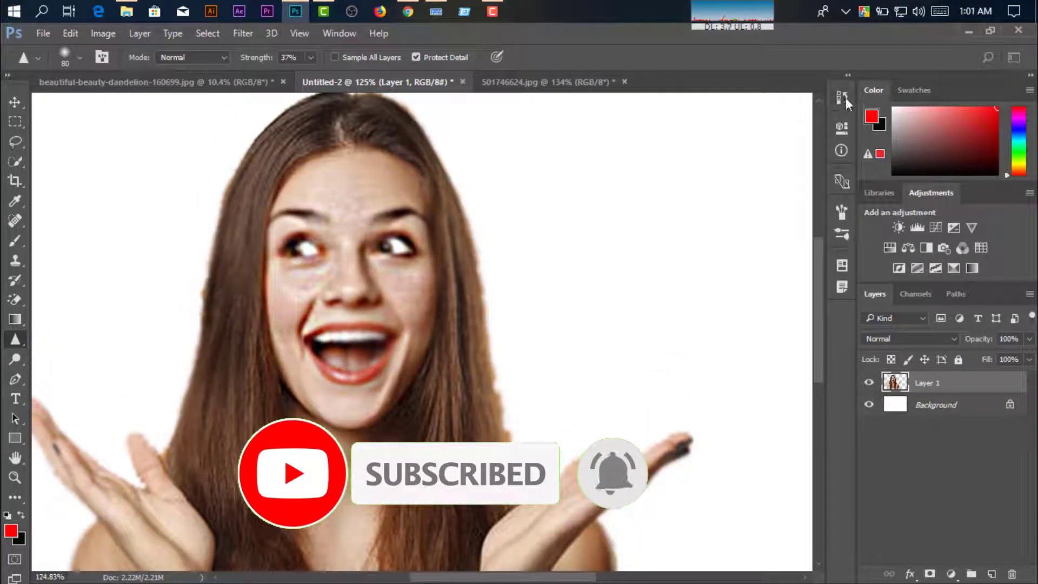
Revert the portrait to an earlier Blur Tool state in History, comparing neighbouring states.
{"action": "left_click", "coordinate": [843, 98]}
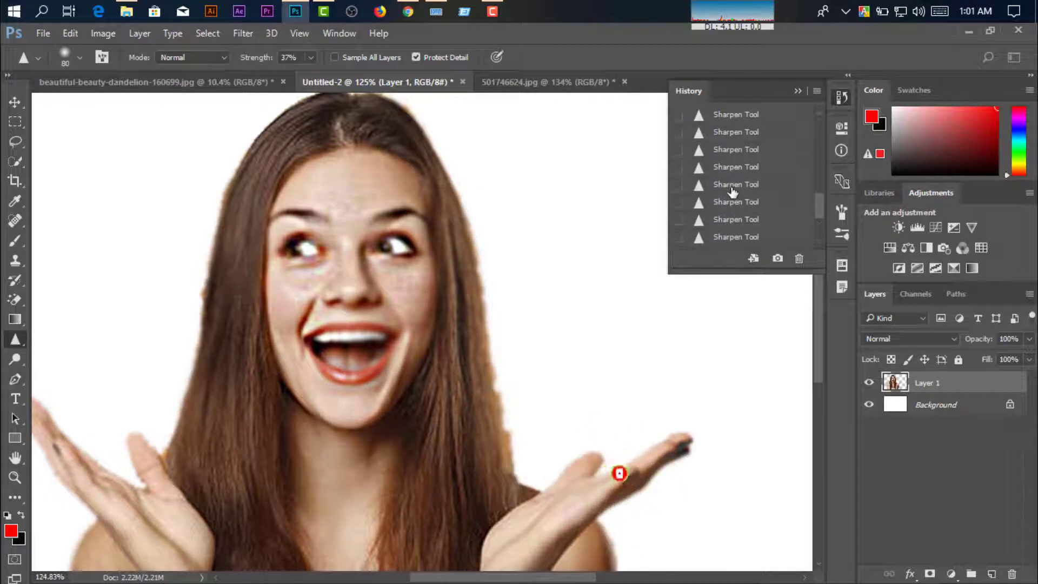
{"action": "scroll", "coordinate": [727, 210], "scroll_direction": "up", "scroll_amount": 3}
{"action": "scroll", "coordinate": [730, 203], "scroll_direction": "up", "scroll_amount": 3}
{"action": "scroll", "coordinate": [732, 195], "scroll_direction": "up", "scroll_amount": 3}
{"action": "scroll", "coordinate": [733, 192], "scroll_direction": "up", "scroll_amount": 2}
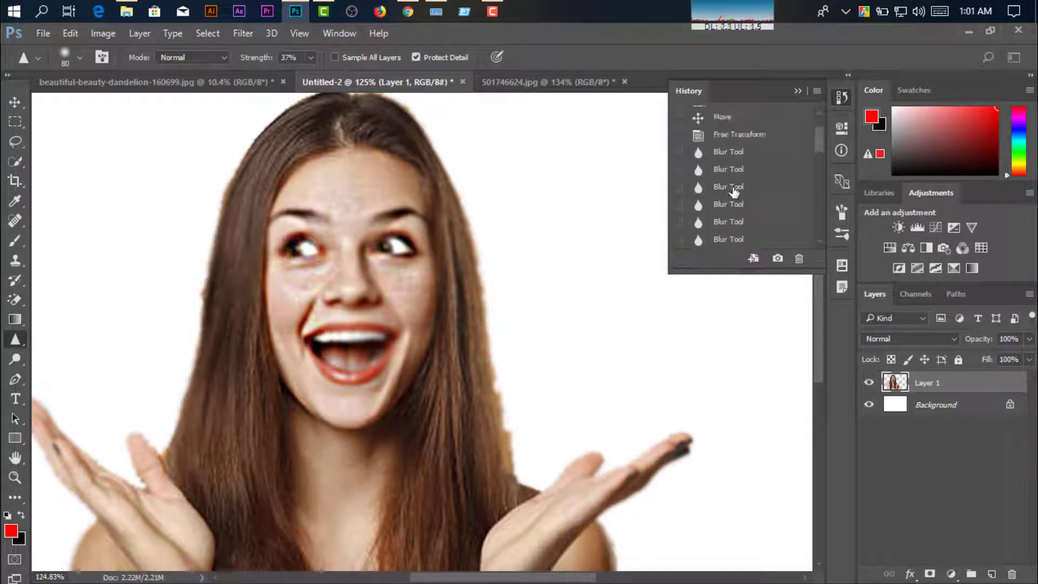
{"action": "scroll", "coordinate": [732, 184], "scroll_direction": "down", "scroll_amount": 2}
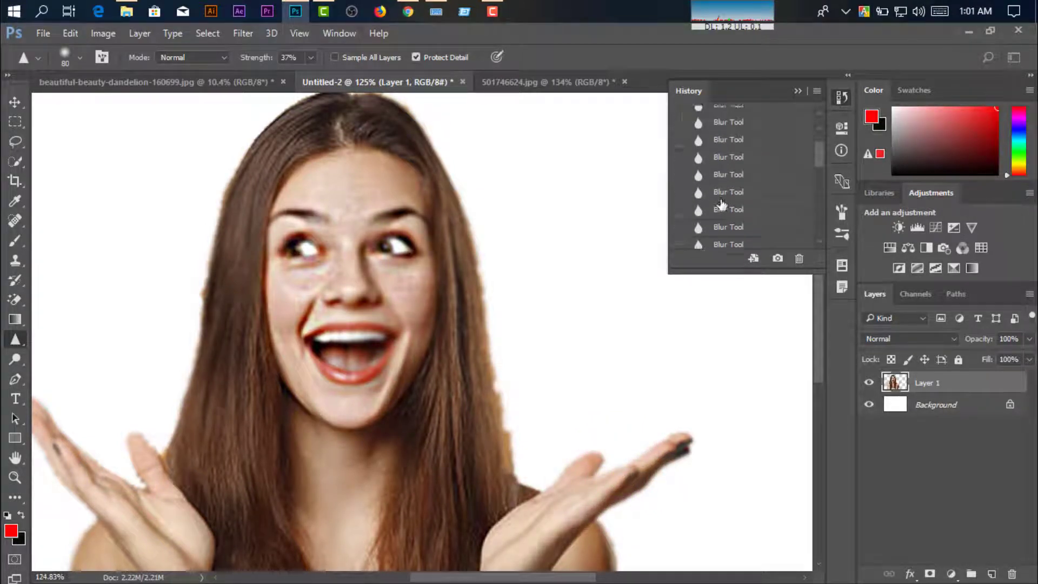
{"action": "scroll", "coordinate": [723, 200], "scroll_direction": "down", "scroll_amount": 1}
{"action": "left_click", "coordinate": [723, 198]}
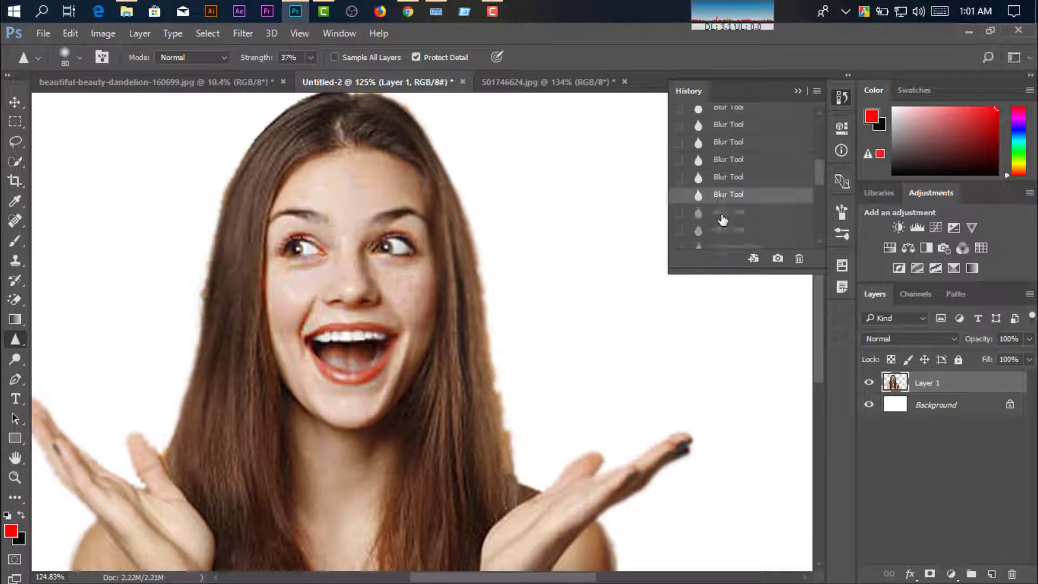
{"action": "scroll", "coordinate": [723, 219], "scroll_direction": "down", "scroll_amount": 3}
{"action": "scroll", "coordinate": [741, 180], "scroll_direction": "up", "scroll_amount": 2}
{"action": "left_click", "coordinate": [741, 170]}
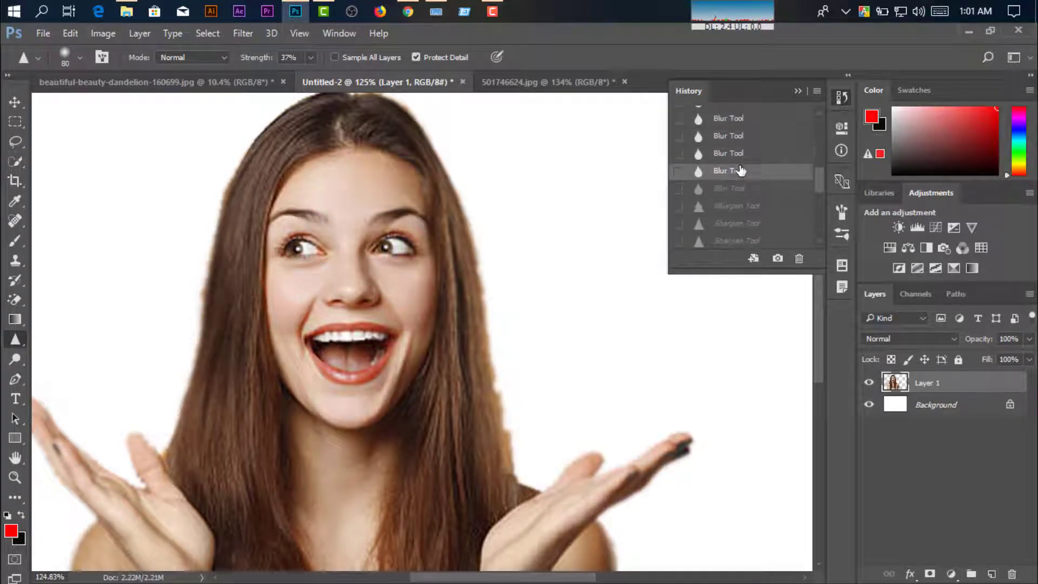
{"action": "left_click", "coordinate": [739, 190]}
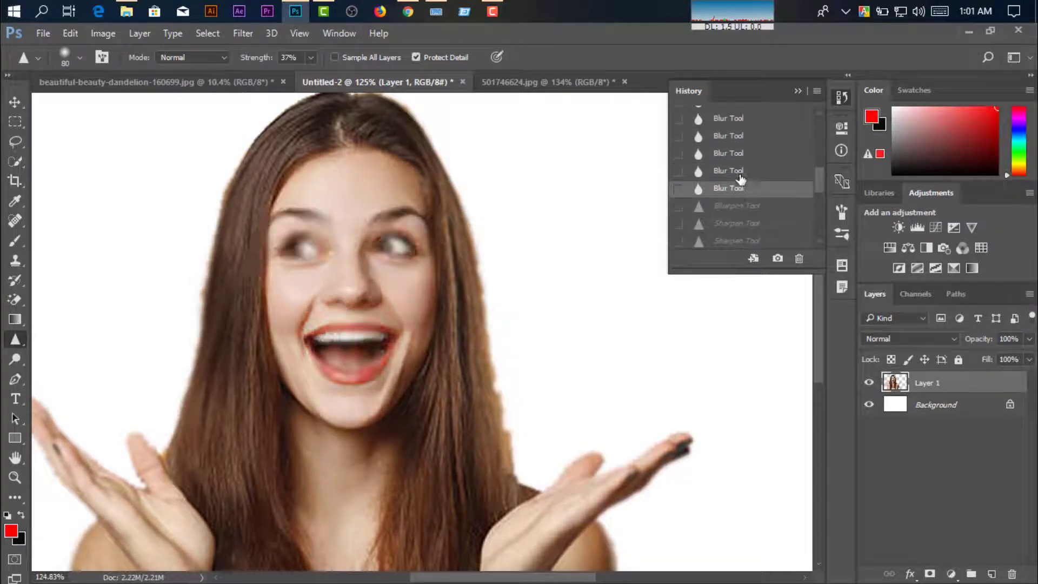
{"action": "left_click", "coordinate": [739, 172]}
{"action": "left_click", "coordinate": [799, 91]}
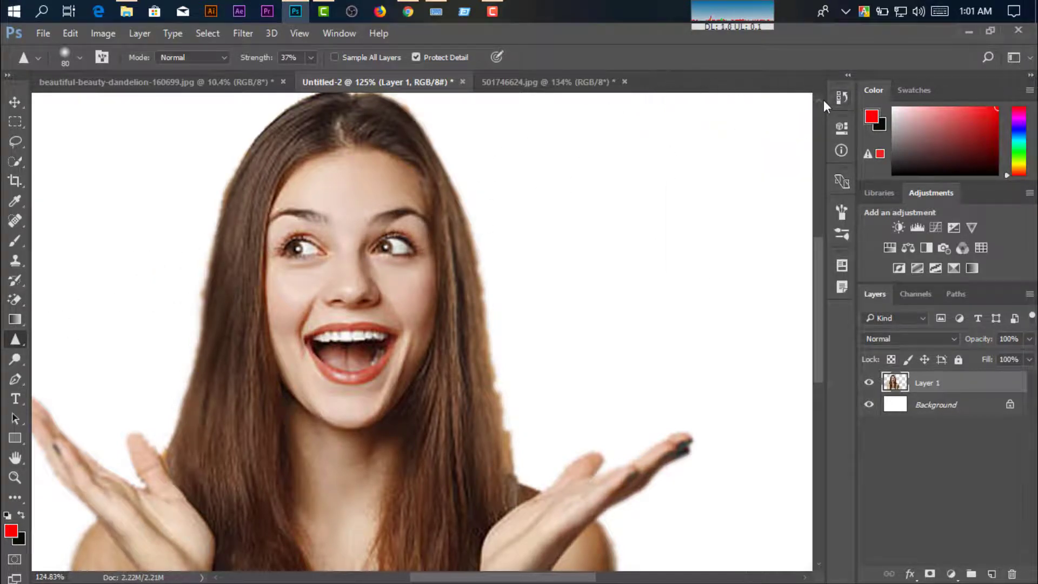
Settle on a different early blur state in History, removing the sharpening.
{"action": "left_click", "coordinate": [843, 97]}
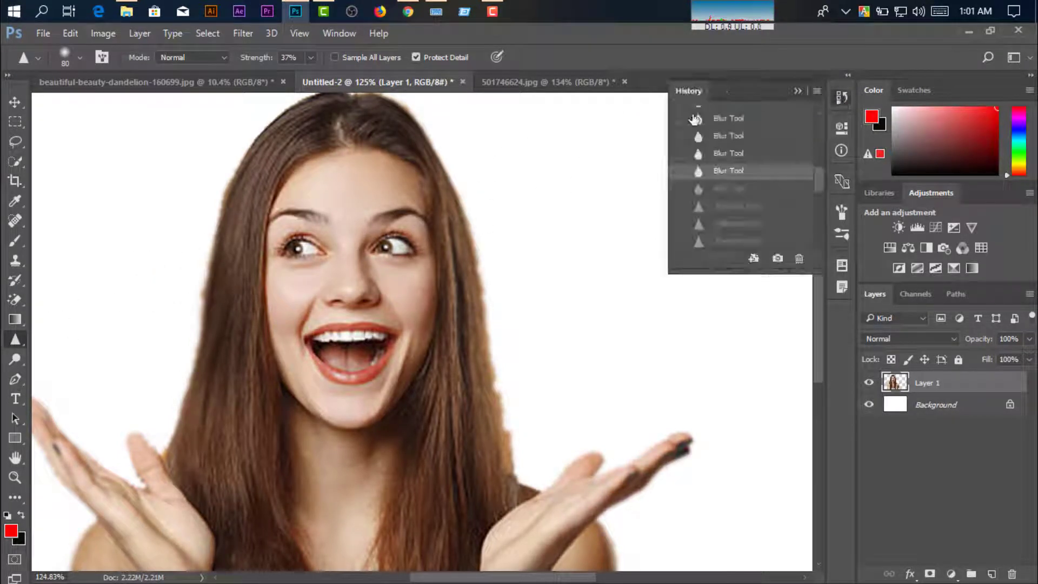
{"action": "left_click", "coordinate": [744, 181]}
{"action": "scroll", "coordinate": [746, 182], "scroll_direction": "up", "scroll_amount": 2}
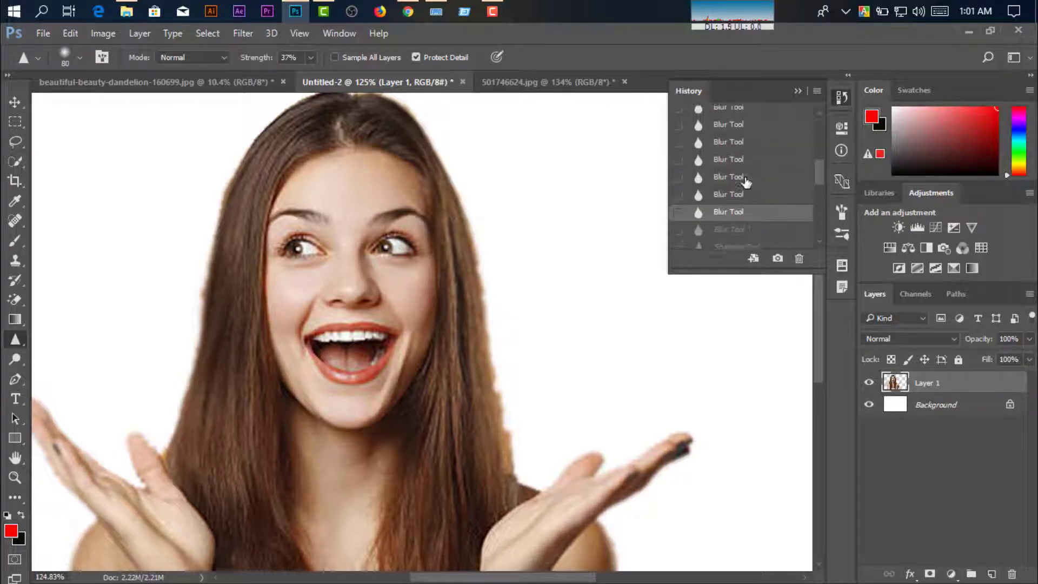
{"action": "scroll", "coordinate": [757, 173], "scroll_direction": "down", "scroll_amount": 2}
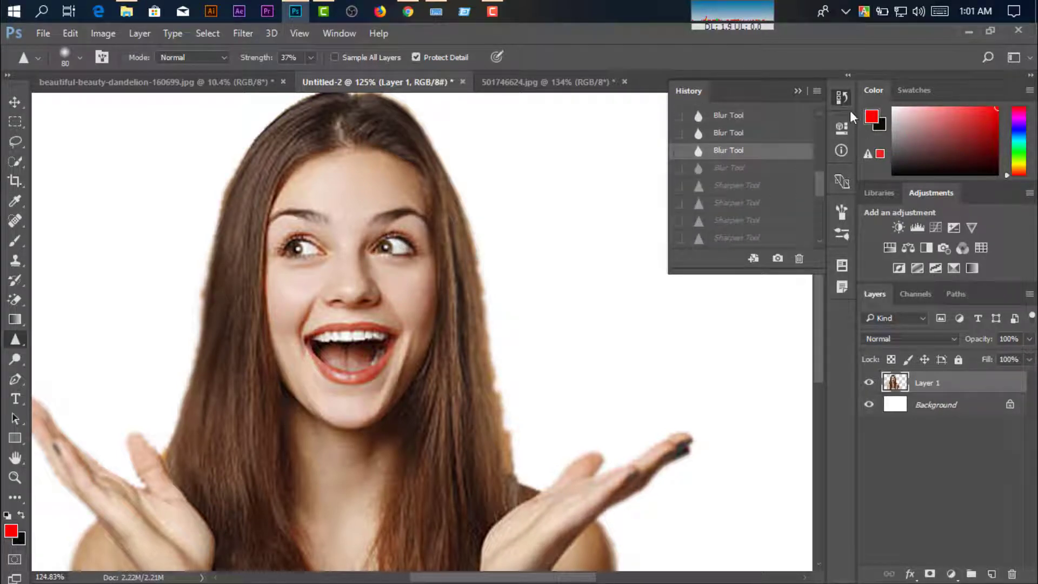
{"action": "left_click", "coordinate": [798, 90]}
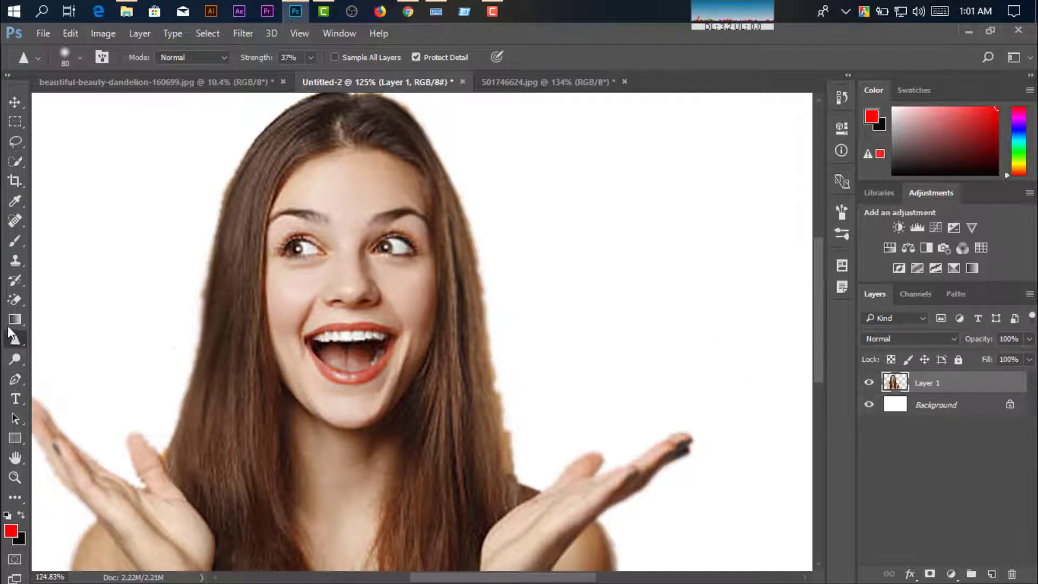
{"action": "right_click", "coordinate": [21, 342]}
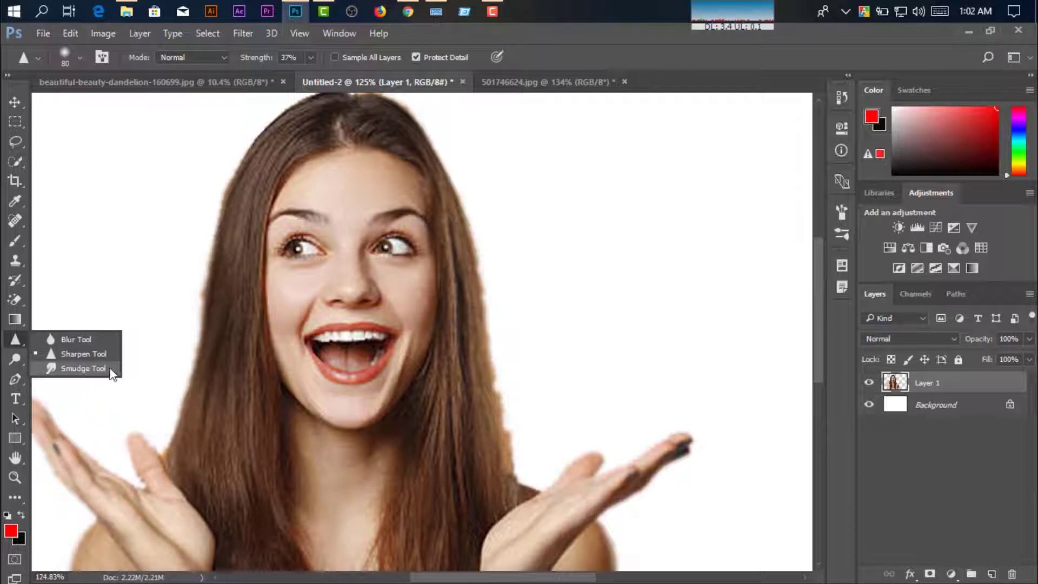
Smudge the nose tip, outer eye corners and both mouth corners with the Smudge Tool.
{"action": "left_click", "coordinate": [84, 368]}
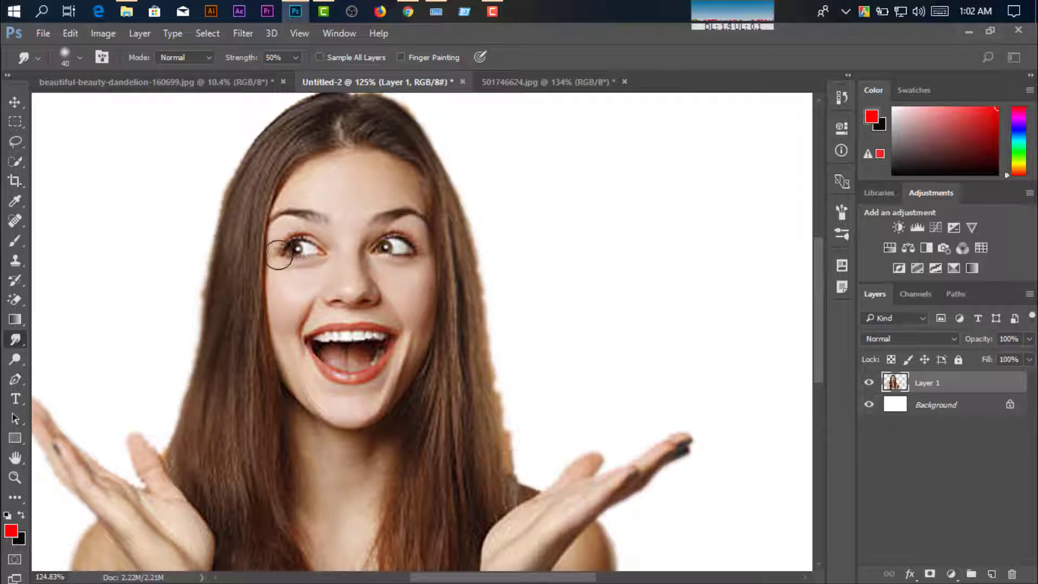
{"action": "left_click_drag", "start_coordinate": [351, 296], "coordinate": [361, 296]}
{"action": "left_click_drag", "start_coordinate": [287, 249], "coordinate": [272, 255]}
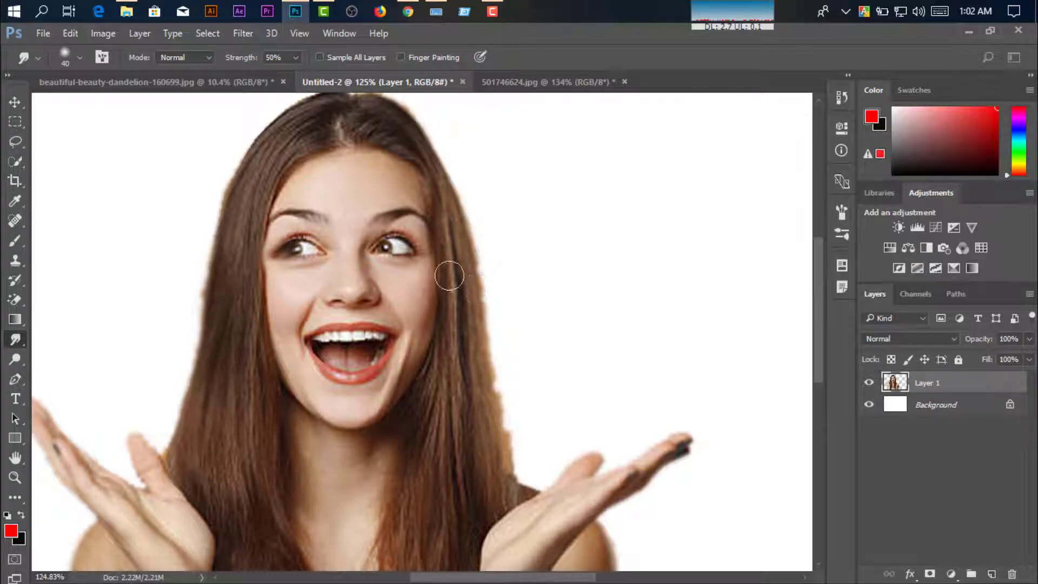
{"action": "left_click_drag", "start_coordinate": [419, 250], "coordinate": [409, 243]}
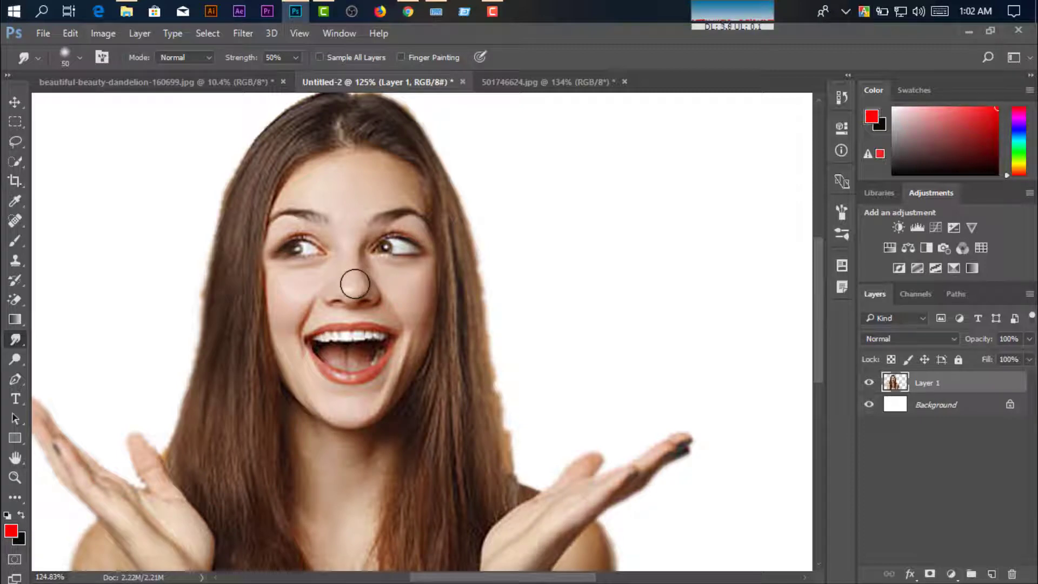
{"action": "mouse_move", "coordinate": [353, 289]}
{"action": "left_mouse_down"}
{"action": "mouse_move", "coordinate": [347, 283]}
{"action": "mouse_move", "coordinate": [348, 302]}
{"action": "mouse_move", "coordinate": [380, 296]}
{"action": "mouse_move", "coordinate": [355, 295]}
{"action": "mouse_move", "coordinate": [363, 305]}
{"action": "left_mouse_up"}
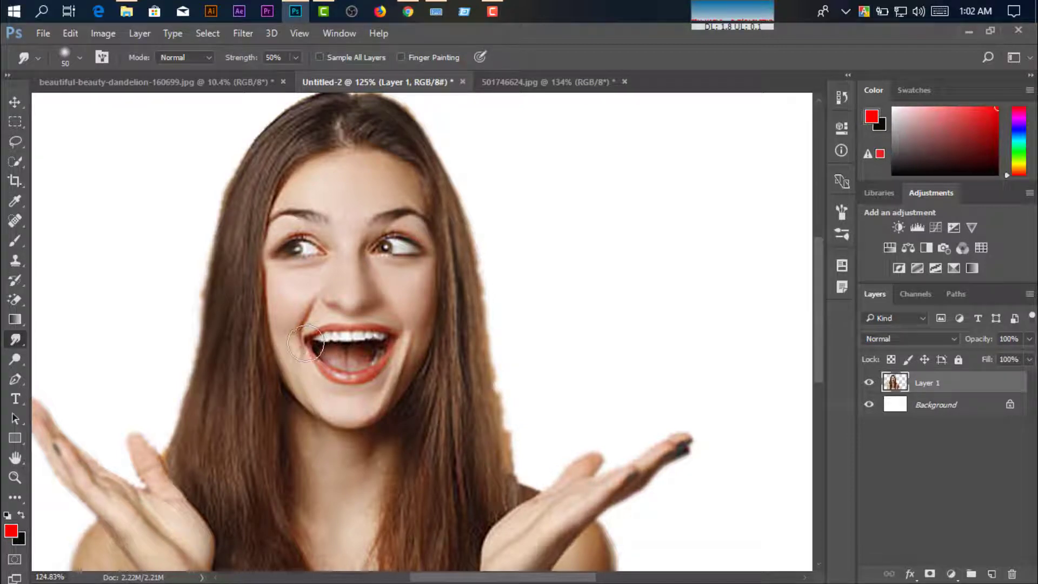
{"action": "left_click_drag", "start_coordinate": [296, 336], "coordinate": [279, 335]}
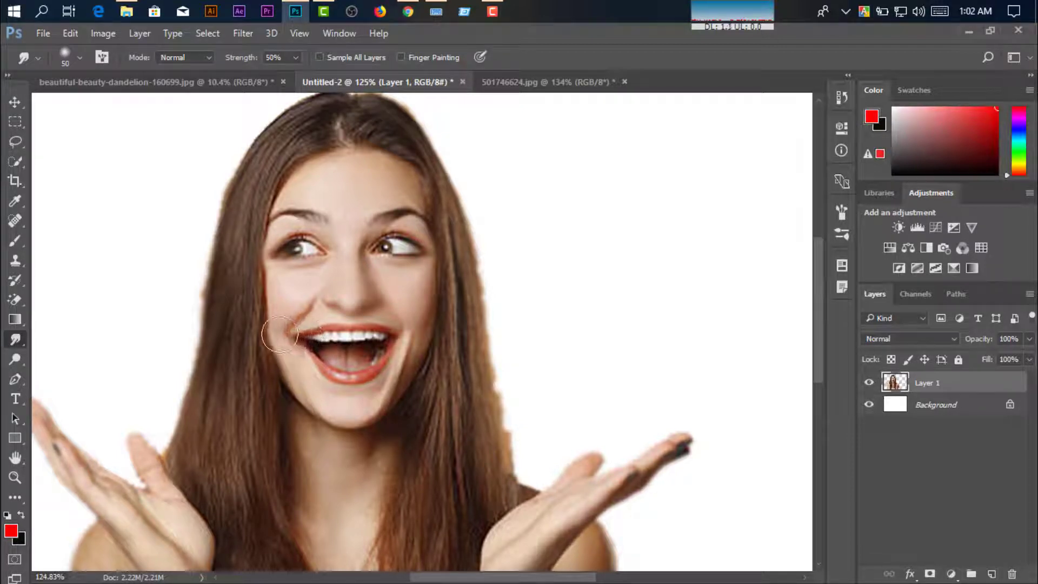
{"action": "left_click_drag", "start_coordinate": [397, 344], "coordinate": [424, 324]}
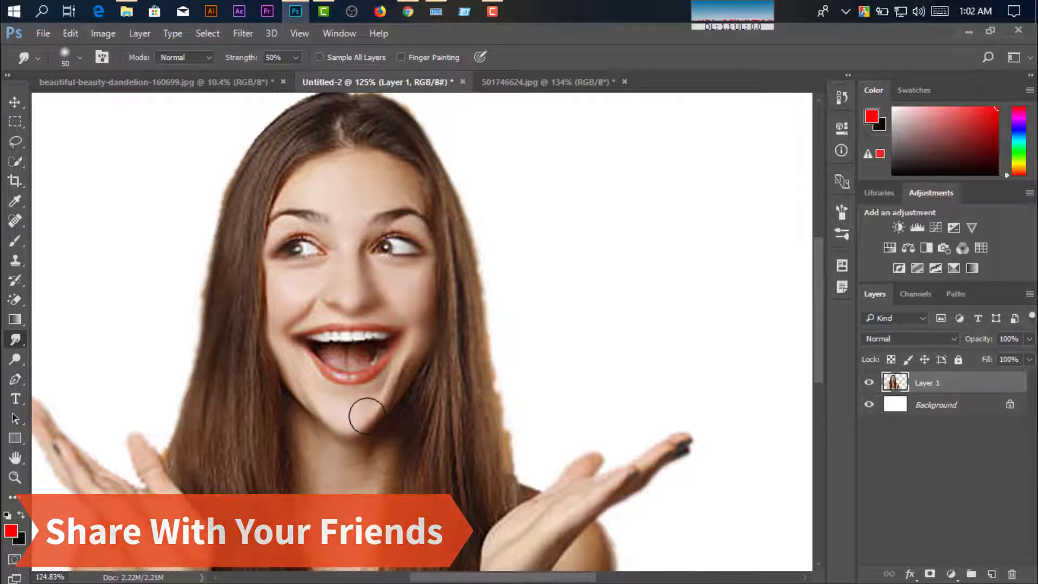
Stretch the raised fingertip and smudge away the pink smear above the right fingers.
{"action": "scroll", "coordinate": [627, 373], "scroll_direction": "down", "scroll_amount": 2}
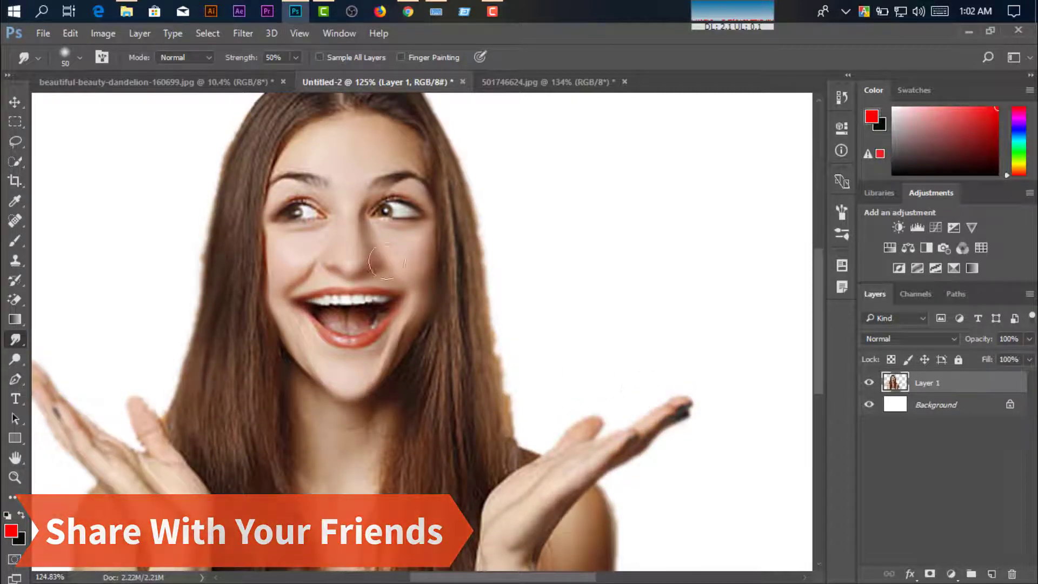
{"action": "scroll", "coordinate": [641, 389], "scroll_direction": "up", "scroll_amount": 3}
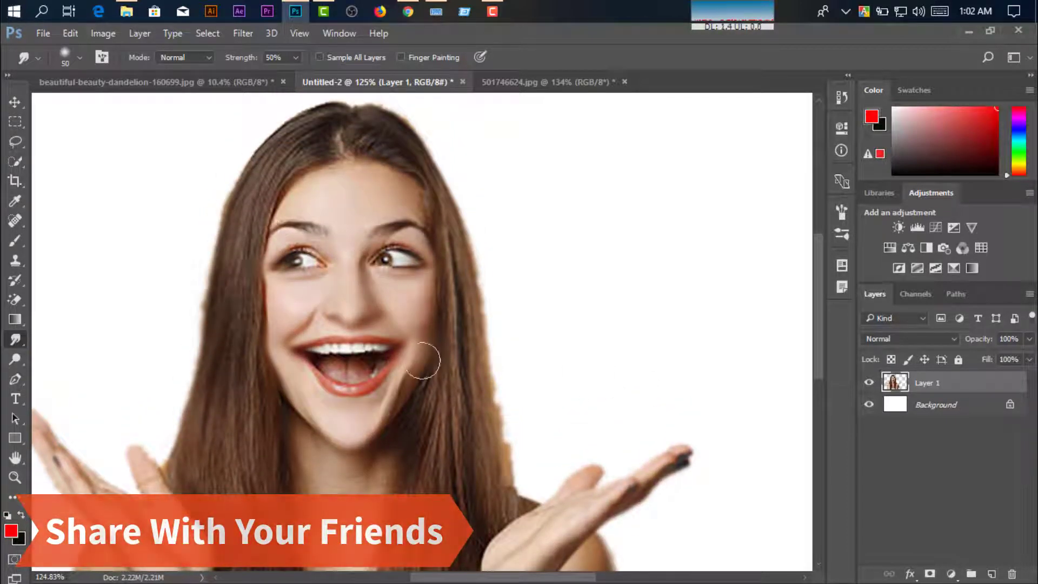
{"action": "scroll", "coordinate": [461, 404], "scroll_direction": "down", "scroll_amount": 3}
{"action": "scroll", "coordinate": [589, 406], "scroll_direction": "down", "scroll_amount": 3}
{"action": "scroll", "coordinate": [676, 446], "scroll_direction": "down", "scroll_amount": 2}
{"action": "scroll", "coordinate": [632, 433], "scroll_direction": "down", "scroll_amount": 2}
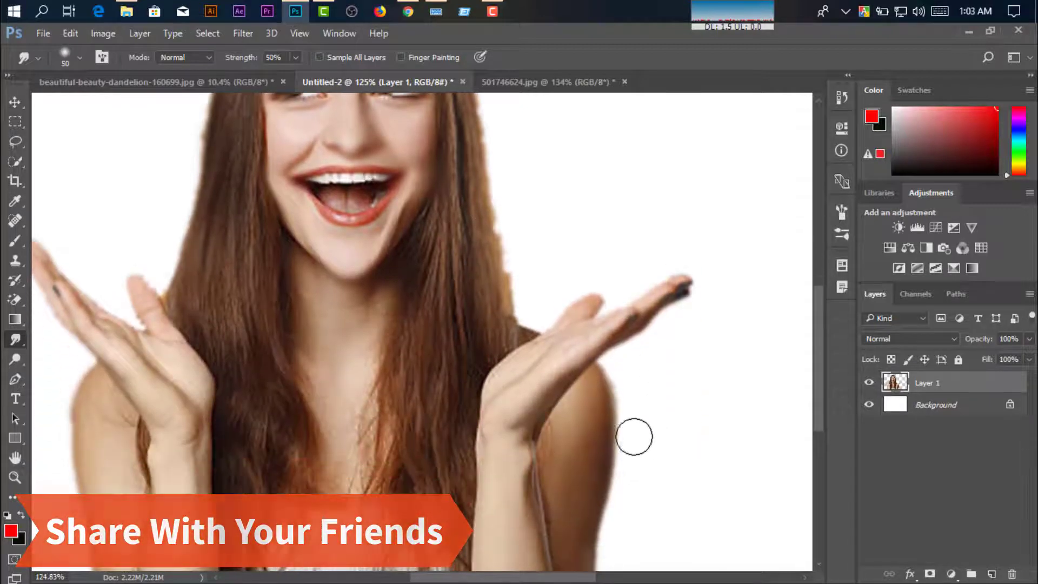
{"action": "scroll", "coordinate": [429, 417], "scroll_direction": "down", "scroll_amount": 1}
{"action": "scroll", "coordinate": [147, 323], "scroll_direction": "up", "scroll_amount": 3}
{"action": "mouse_move", "coordinate": [146, 323]}
{"action": "left_mouse_down"}
{"action": "mouse_move", "coordinate": [128, 296]}
{"action": "mouse_move", "coordinate": [122, 303]}
{"action": "left_mouse_up"}
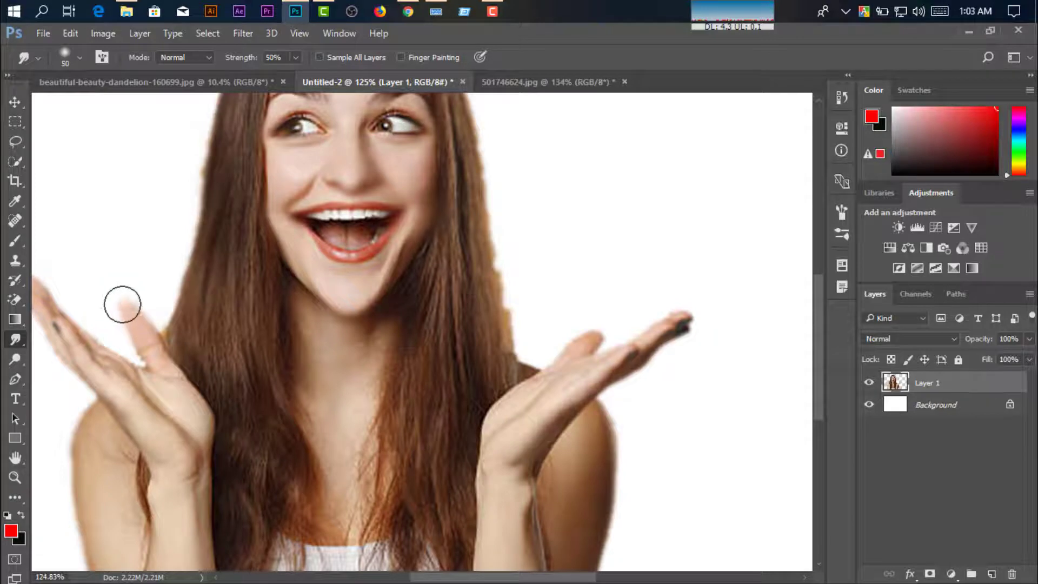
{"action": "left_click_drag", "start_coordinate": [630, 326], "coordinate": [623, 351]}
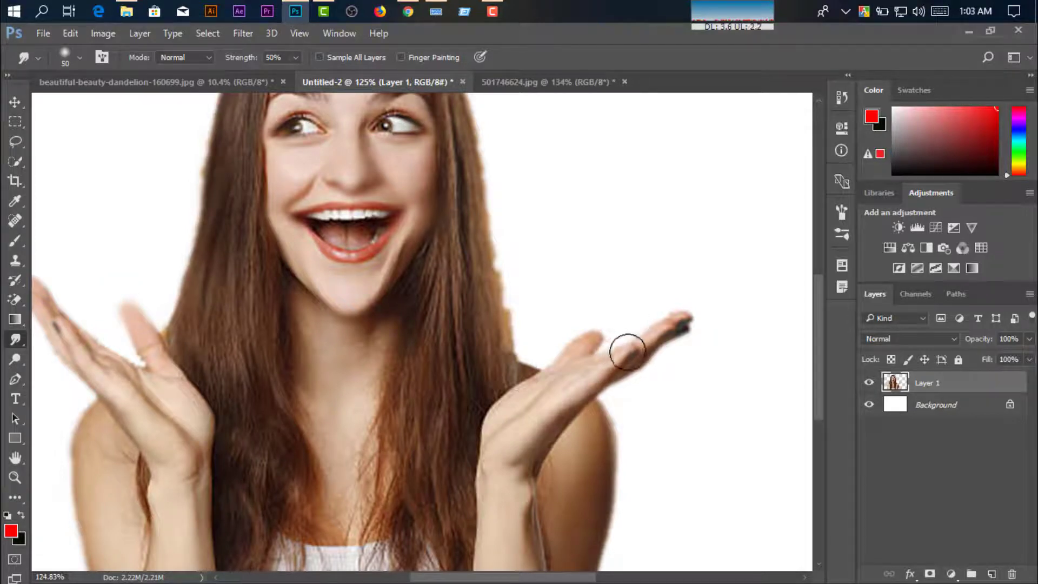
{"action": "scroll", "coordinate": [346, 373], "scroll_direction": "up", "scroll_amount": 3}
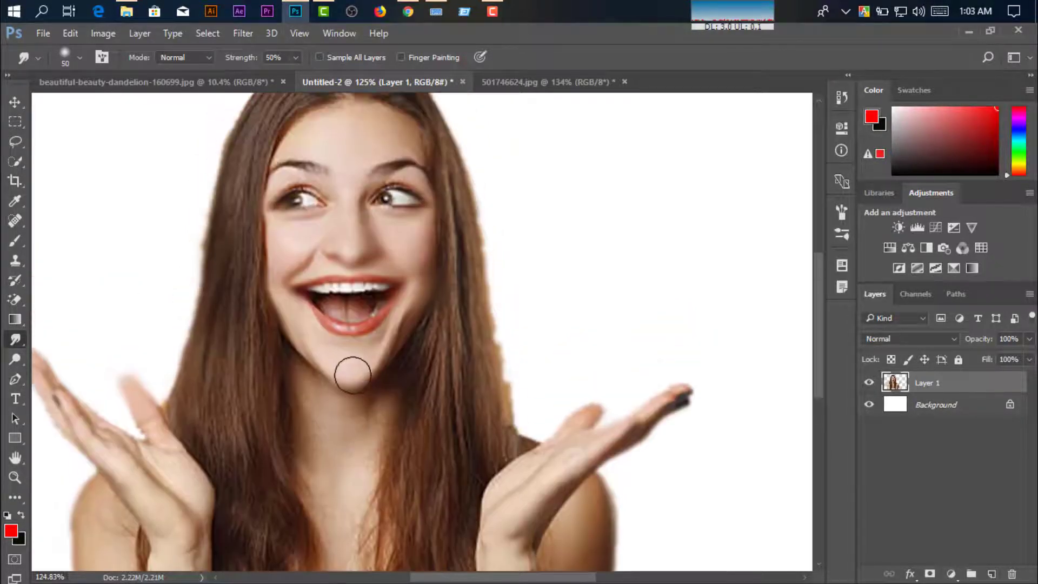
{"action": "scroll", "coordinate": [353, 374], "scroll_direction": "up", "scroll_amount": 2}
Smear the tint at the inner eye corner, then undo that stroke.
{"action": "right_click", "coordinate": [16, 347]}
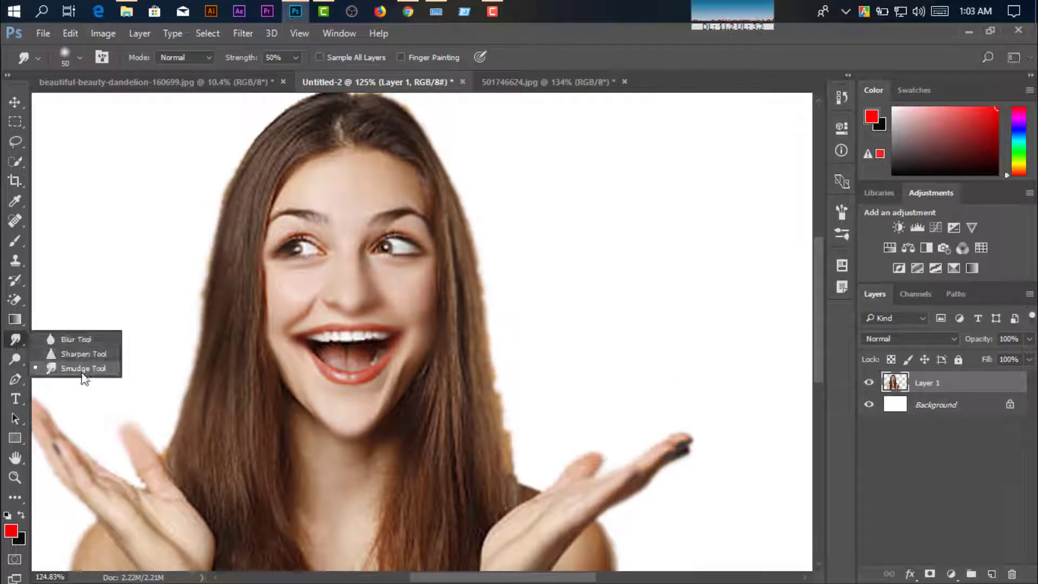
{"action": "left_click", "coordinate": [21, 344]}
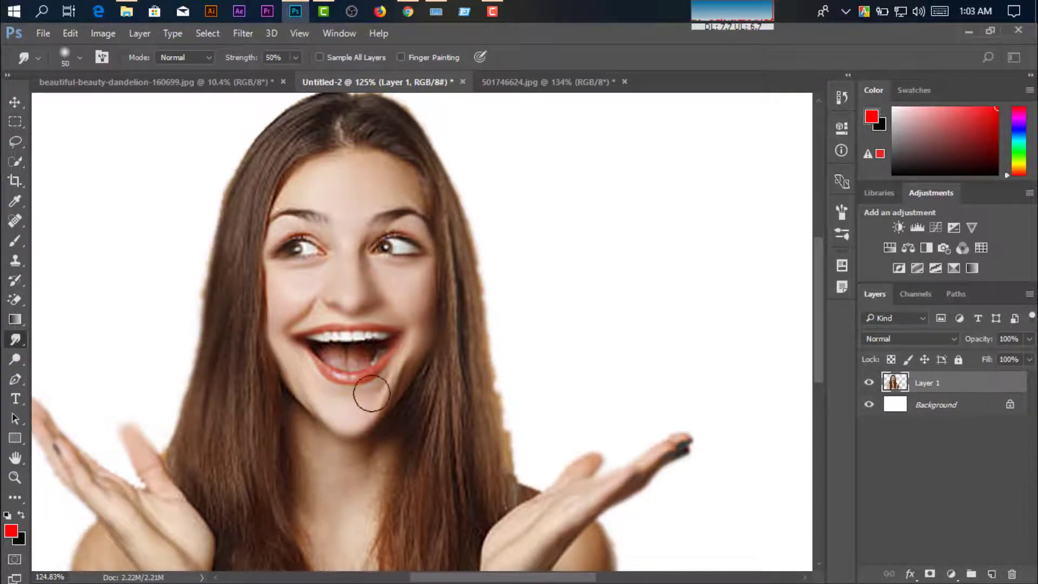
{"action": "scroll", "coordinate": [288, 374], "scroll_direction": "up", "scroll_amount": 1}
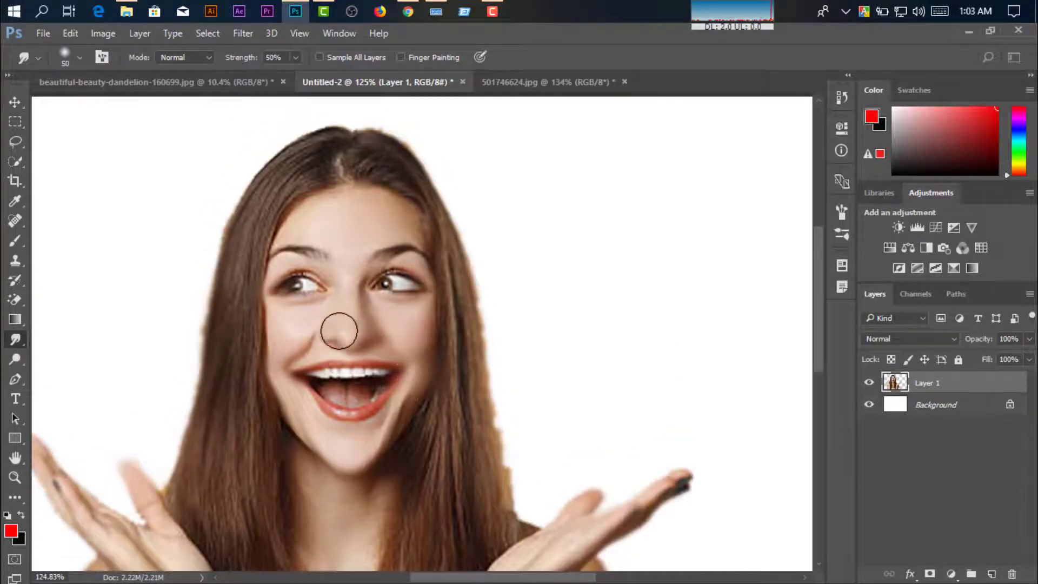
{"action": "left_click_drag", "start_coordinate": [326, 294], "coordinate": [365, 303]}
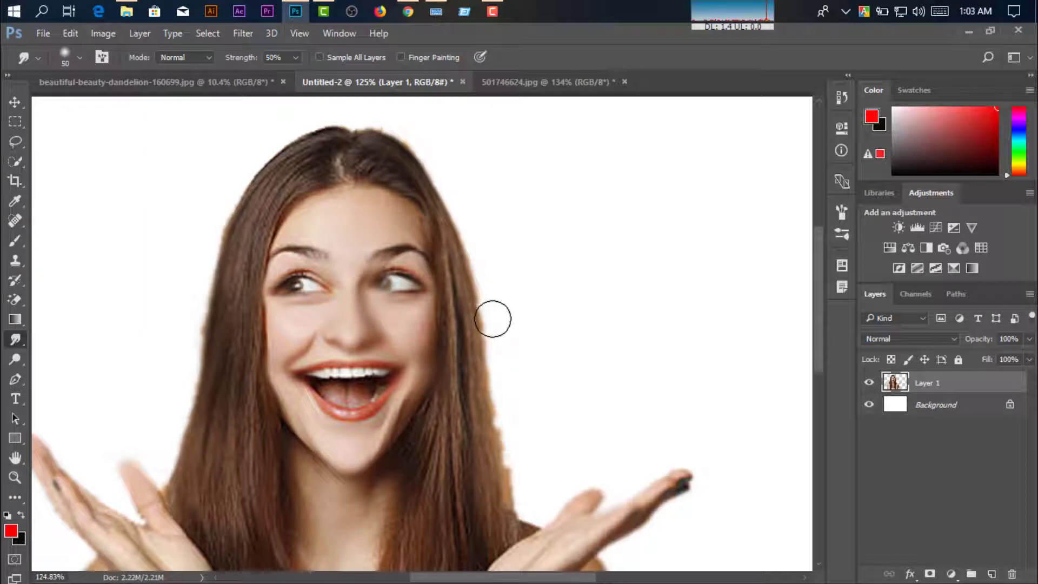
{"action": "key", "text": "ctrl+z"}
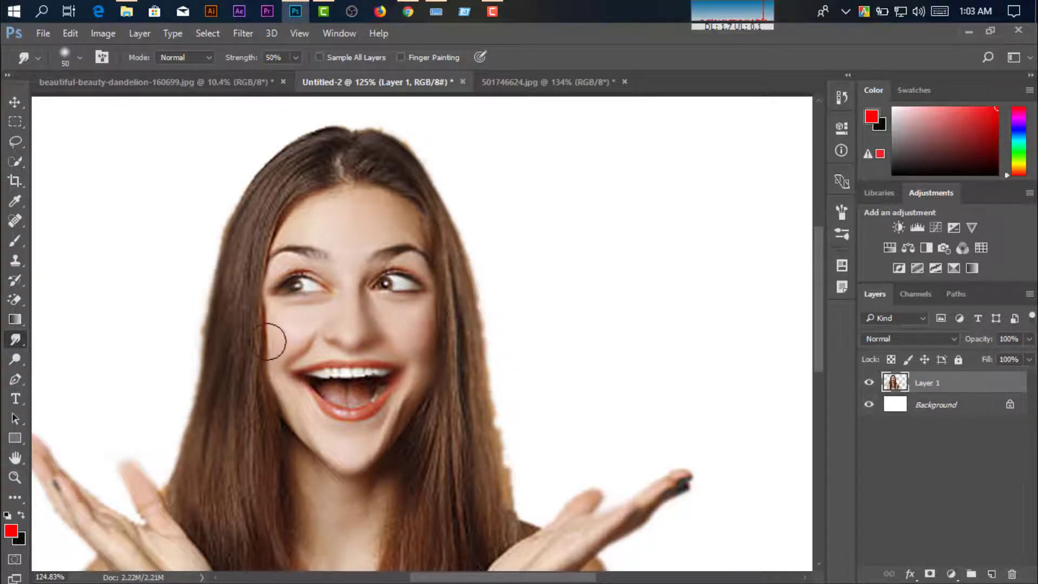
{"action": "right_click", "coordinate": [9, 340]}
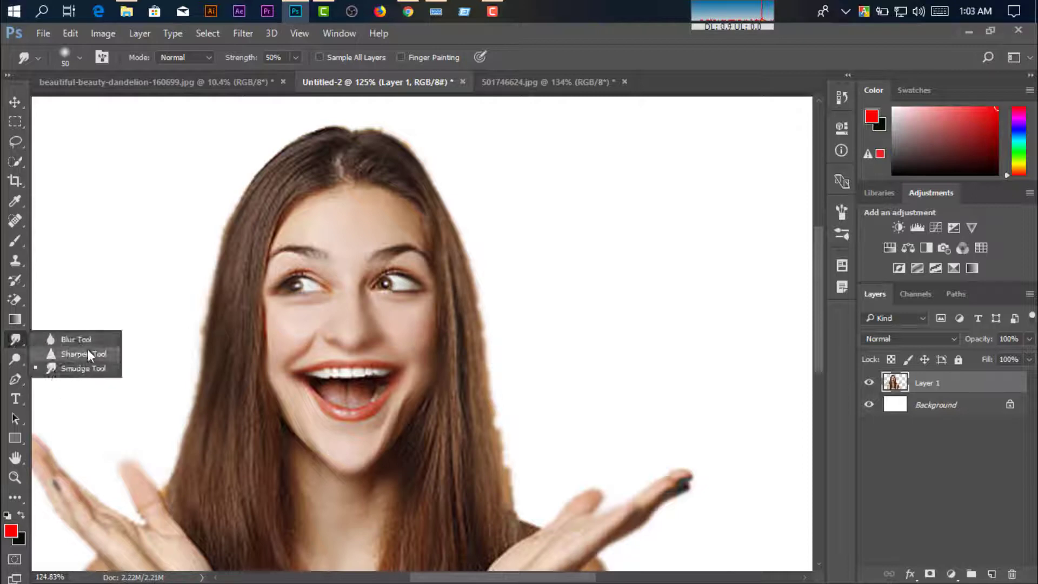
{"action": "left_click", "coordinate": [15, 346]}
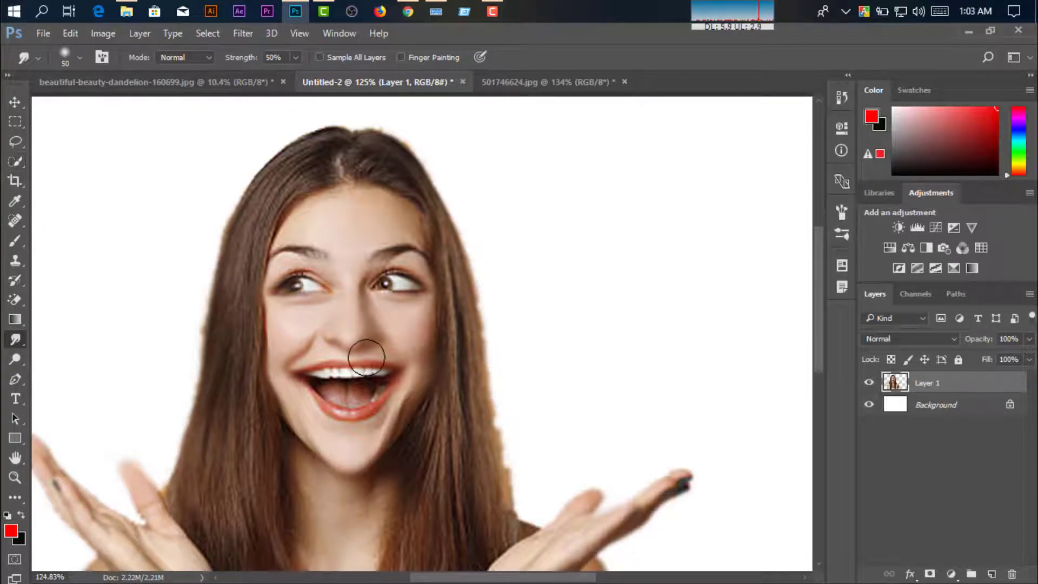
Roll History back to the last Blur Tool state, discarding all smudge strokes.
{"action": "left_click", "coordinate": [838, 99]}
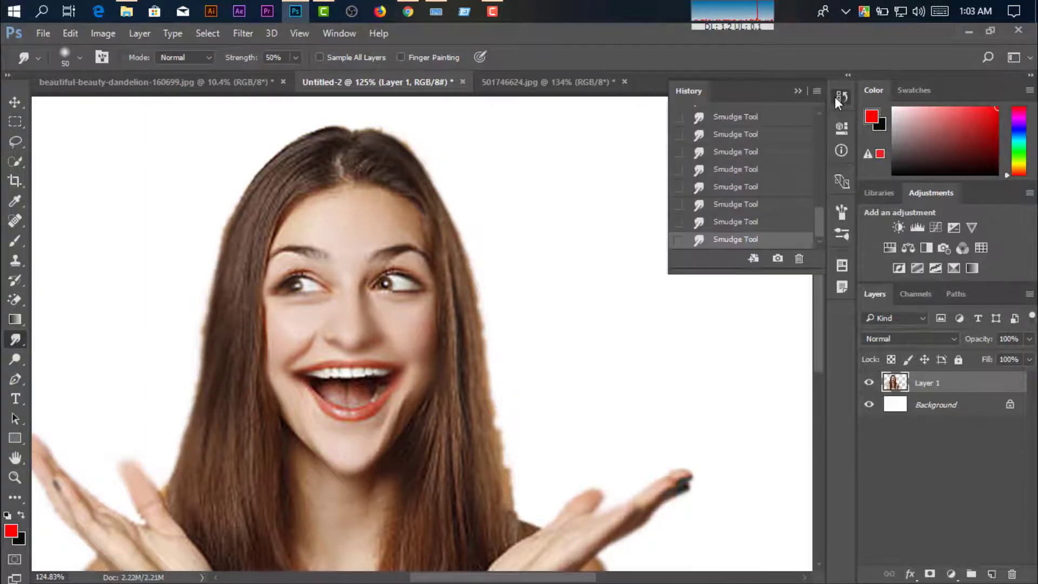
{"action": "scroll", "coordinate": [755, 207], "scroll_direction": "up", "scroll_amount": 3}
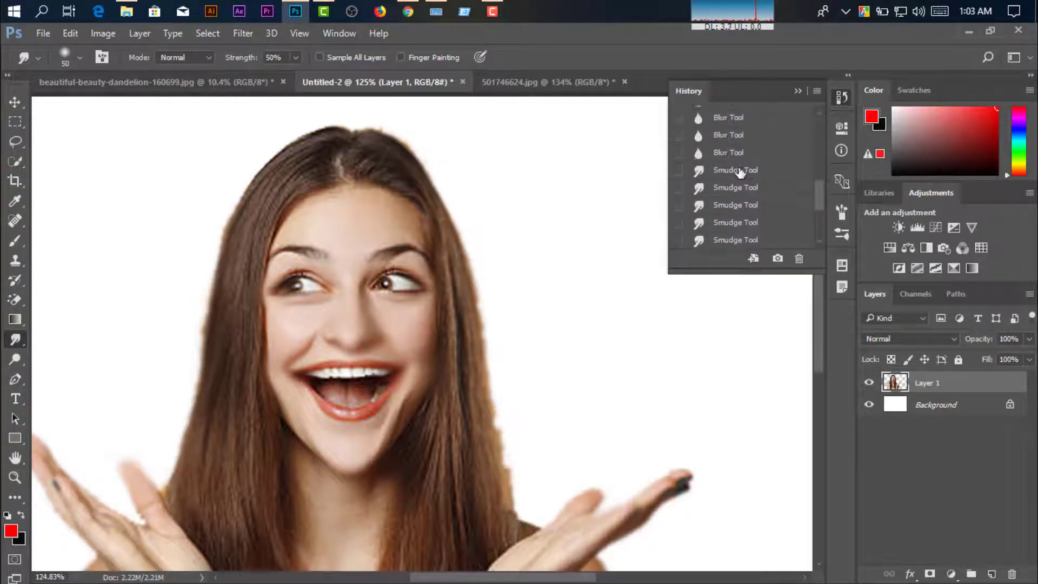
{"action": "left_click", "coordinate": [740, 171]}
{"action": "left_click", "coordinate": [742, 154]}
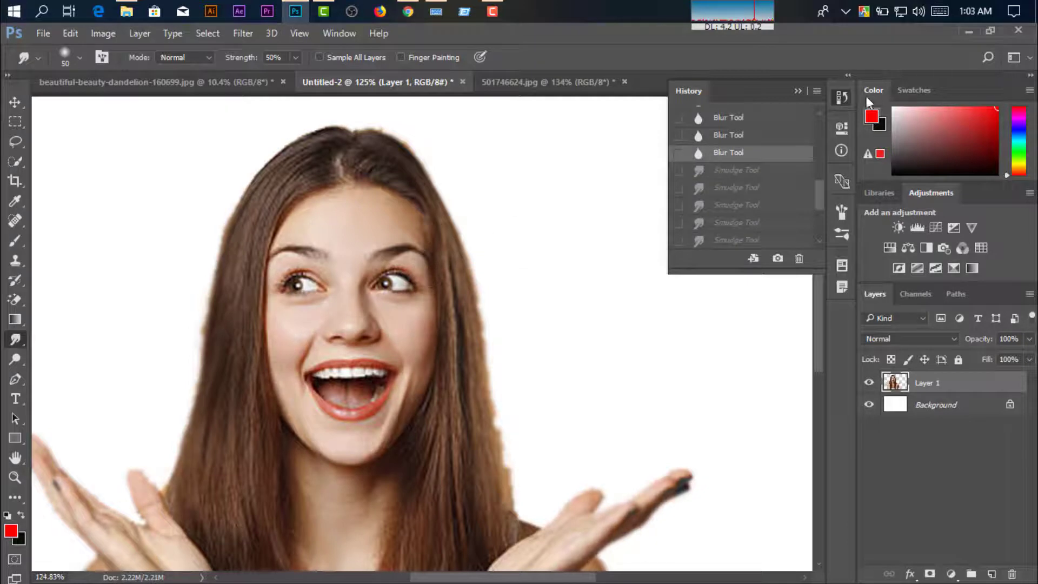
{"action": "left_click", "coordinate": [798, 91]}
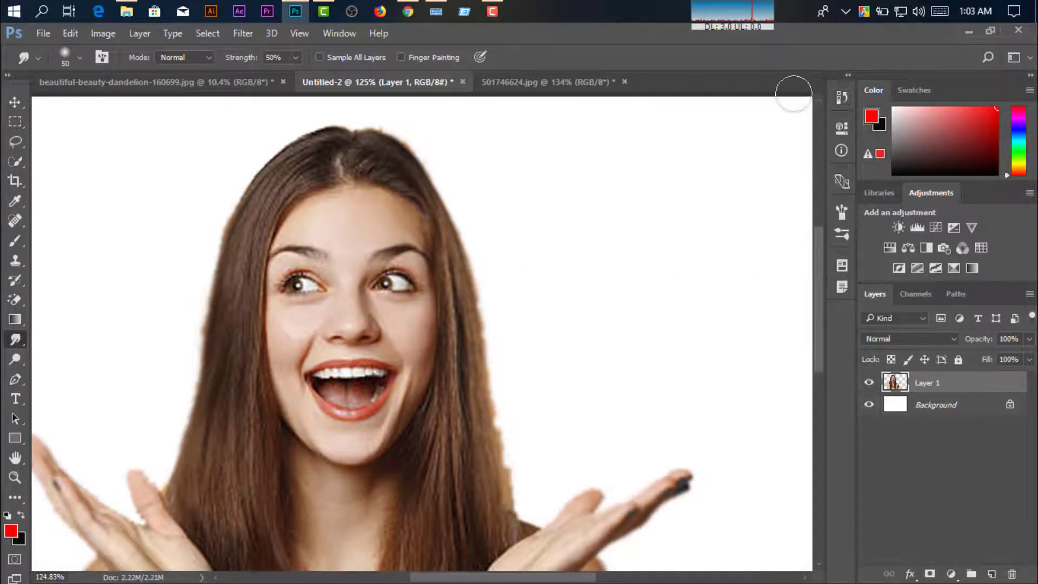
{"action": "right_click", "coordinate": [20, 341]}
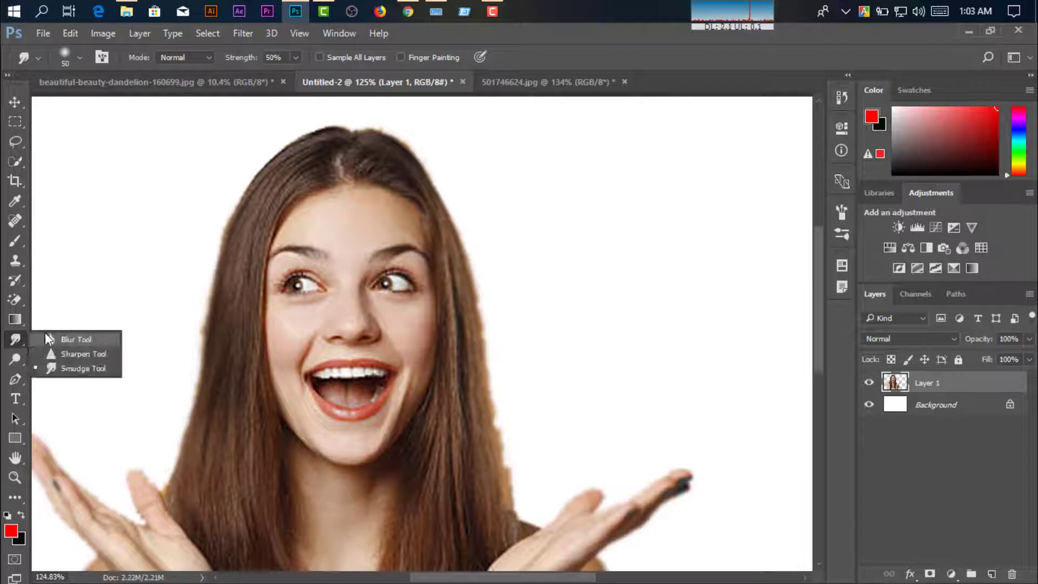
Switch to the Dodge Tool with a size-150 brush, Midtones range and 50% exposure.
{"action": "left_click", "coordinate": [44, 336]}
{"action": "left_click", "coordinate": [20, 357]}
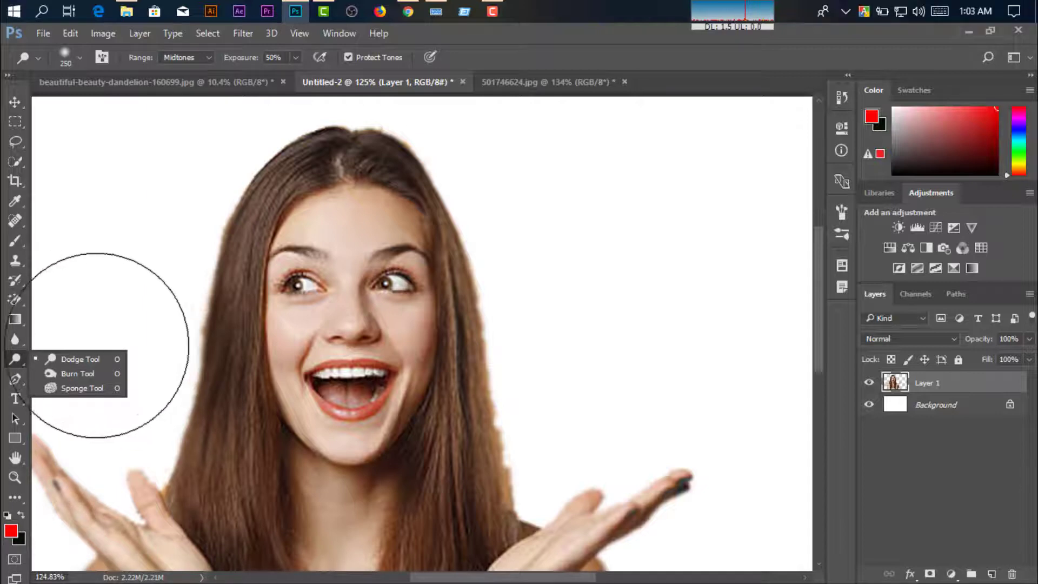
{"action": "left_click", "coordinate": [99, 358]}
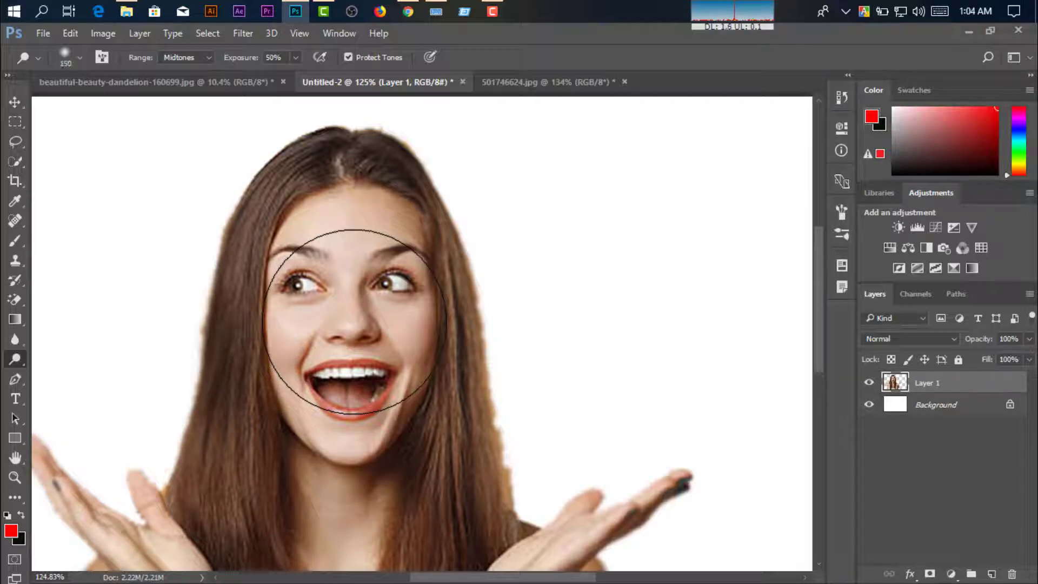
{"action": "right_click", "coordinate": [13, 359]}
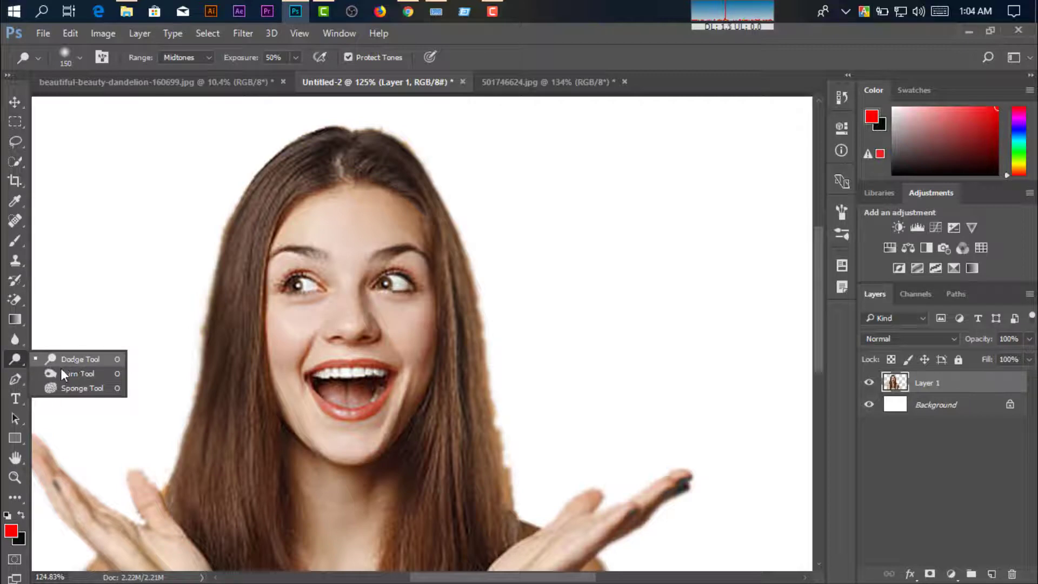
Dodge the forehead skin and the hair and skin near the chin.
{"action": "left_click", "coordinate": [89, 361]}
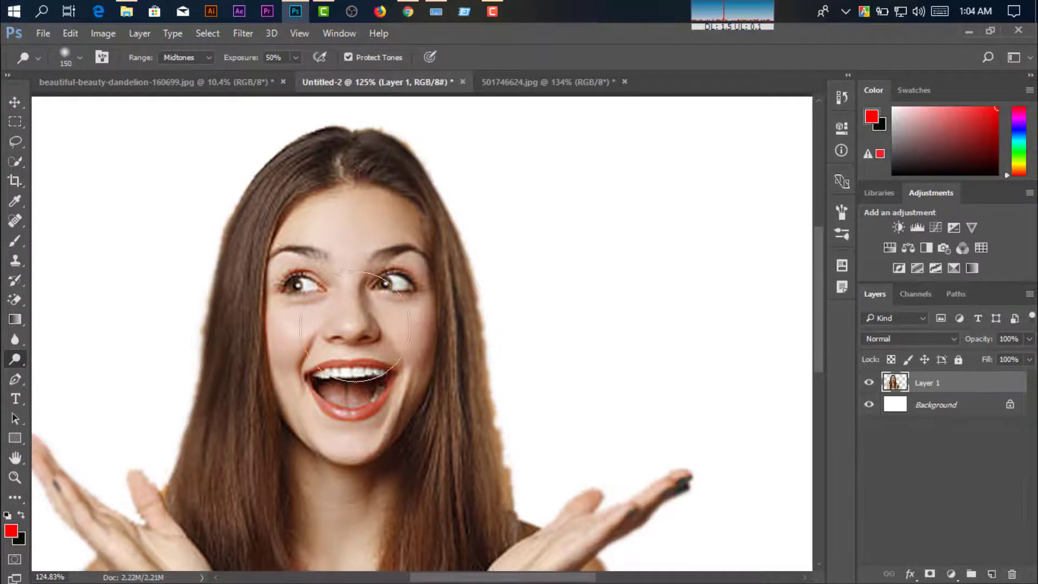
{"action": "scroll", "coordinate": [348, 452], "scroll_direction": "down", "scroll_amount": 2}
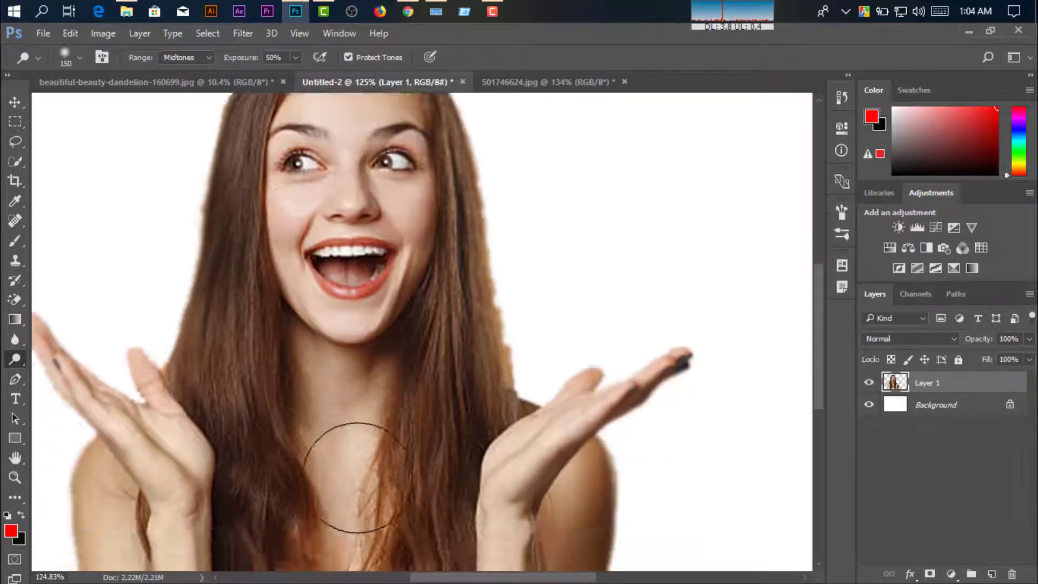
{"action": "scroll", "coordinate": [359, 498], "scroll_direction": "up", "scroll_amount": 2}
{"action": "scroll", "coordinate": [347, 452], "scroll_direction": "up", "scroll_amount": 1}
{"action": "mouse_move", "coordinate": [358, 249]}
{"action": "left_mouse_down"}
{"action": "mouse_move", "coordinate": [395, 234]}
{"action": "mouse_move", "coordinate": [412, 245]}
{"action": "mouse_move", "coordinate": [319, 213]}
{"action": "left_mouse_up"}
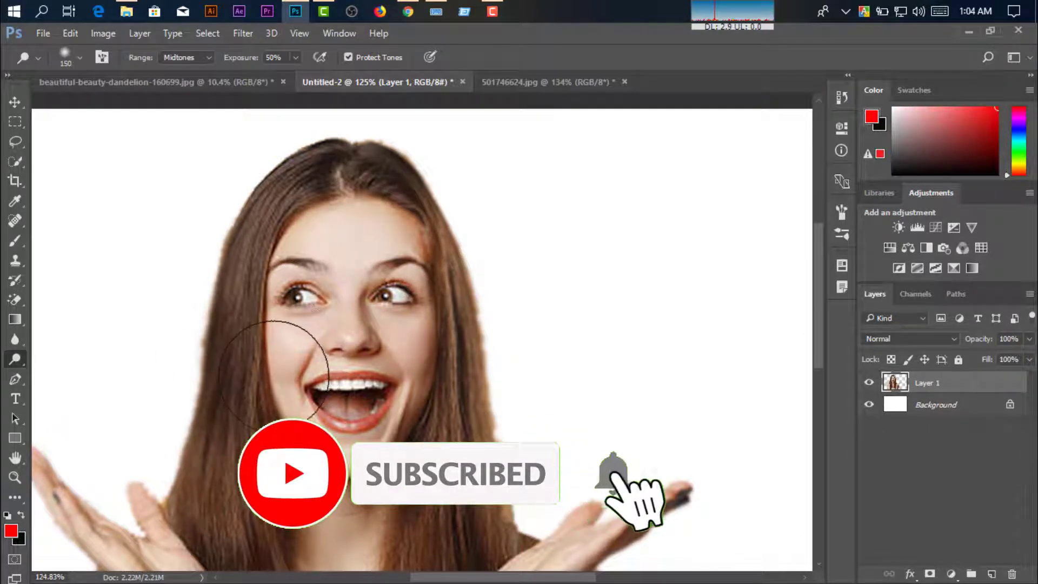
{"action": "scroll", "coordinate": [387, 332], "scroll_direction": "down", "scroll_amount": 3}
{"action": "scroll", "coordinate": [386, 332], "scroll_direction": "down", "scroll_amount": 2}
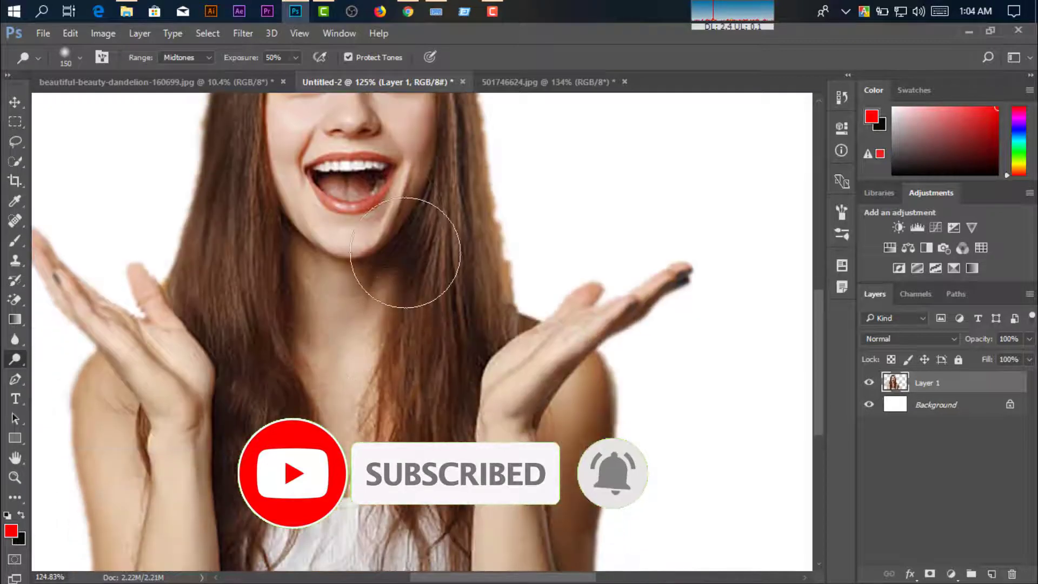
{"action": "mouse_move", "coordinate": [402, 247]}
{"action": "left_mouse_down"}
{"action": "mouse_move", "coordinate": [417, 209]}
{"action": "mouse_move", "coordinate": [399, 302]}
{"action": "mouse_move", "coordinate": [331, 266]}
{"action": "mouse_move", "coordinate": [305, 277]}
{"action": "mouse_move", "coordinate": [278, 313]}
{"action": "mouse_move", "coordinate": [359, 331]}
{"action": "left_mouse_up"}
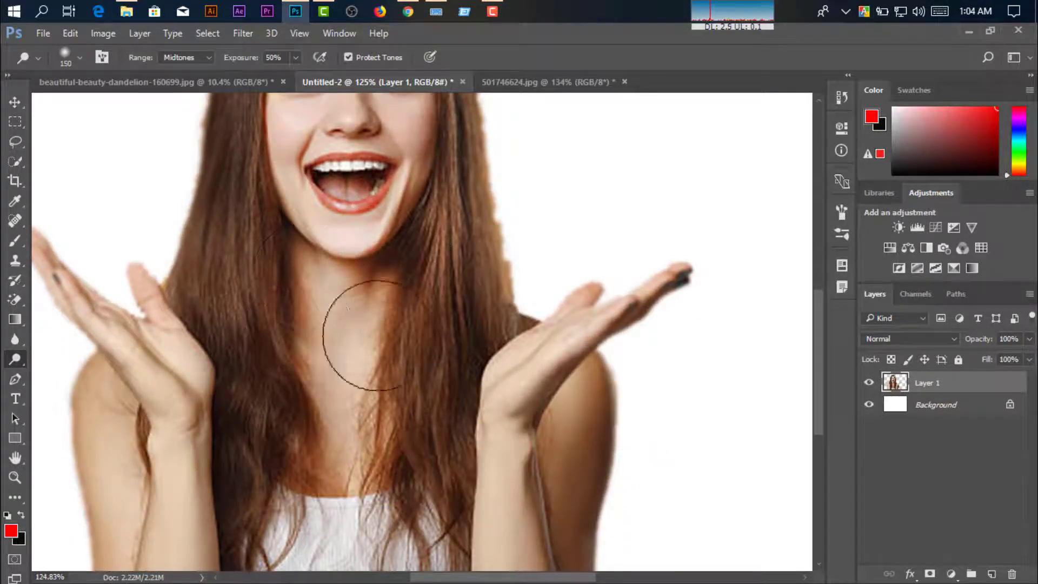
{"action": "scroll", "coordinate": [378, 327], "scroll_direction": "up", "scroll_amount": 2}
{"action": "scroll", "coordinate": [324, 217], "scroll_direction": "up", "scroll_amount": 2}
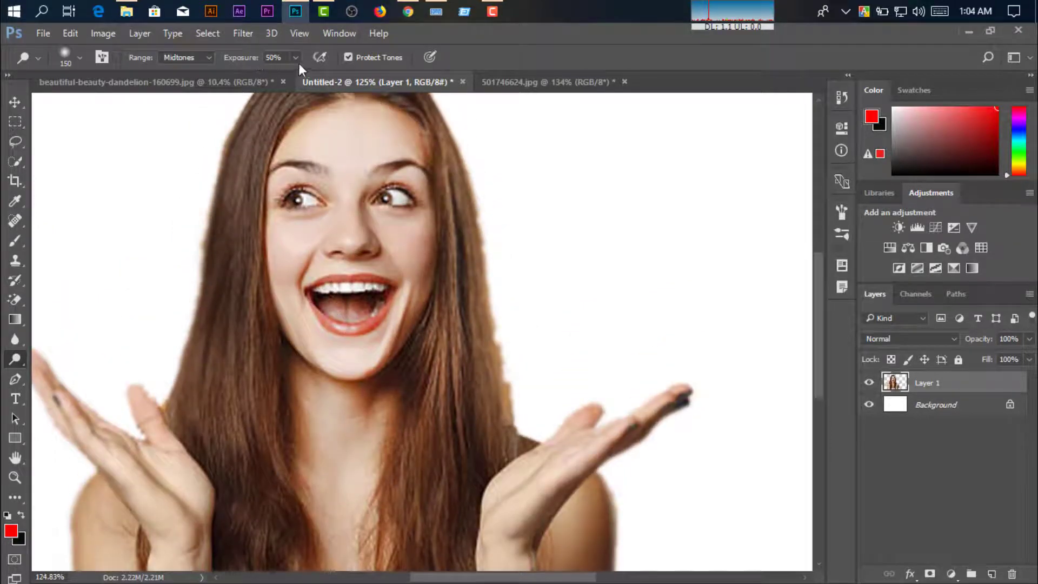
Raise dodge exposure to 72%, brighten the cheek, then undo that stroke.
{"action": "left_click_drag", "start_coordinate": [308, 80], "coordinate": [311, 79]}
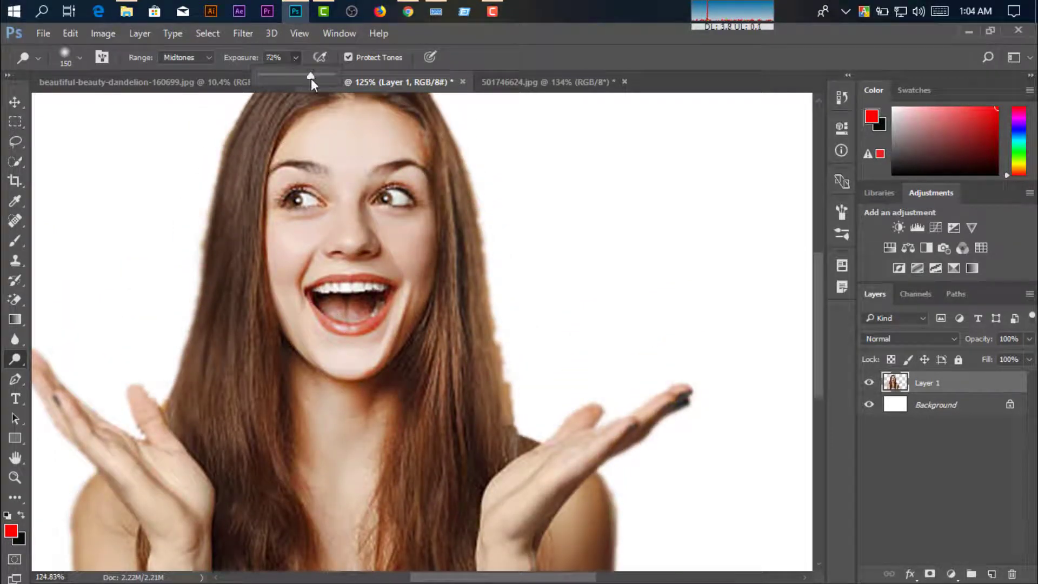
{"action": "scroll", "coordinate": [395, 339], "scroll_direction": "up", "scroll_amount": 2}
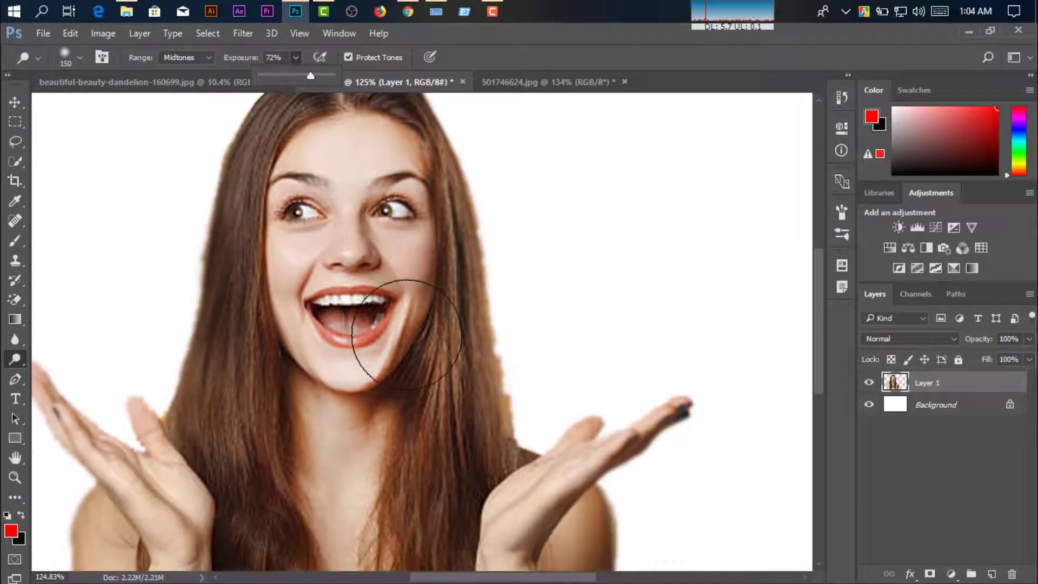
{"action": "mouse_move", "coordinate": [371, 324]}
{"action": "left_mouse_down"}
{"action": "mouse_move", "coordinate": [399, 348]}
{"action": "mouse_move", "coordinate": [383, 359]}
{"action": "mouse_move", "coordinate": [359, 197]}
{"action": "mouse_move", "coordinate": [324, 335]}
{"action": "mouse_move", "coordinate": [377, 267]}
{"action": "mouse_move", "coordinate": [399, 358]}
{"action": "left_mouse_up"}
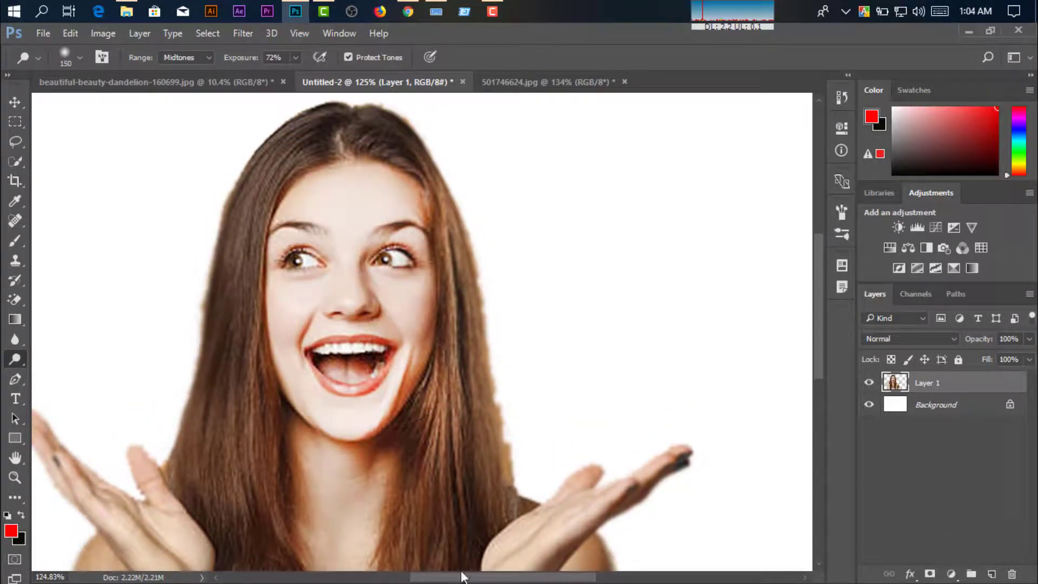
{"action": "key", "text": "ctrl+z"}
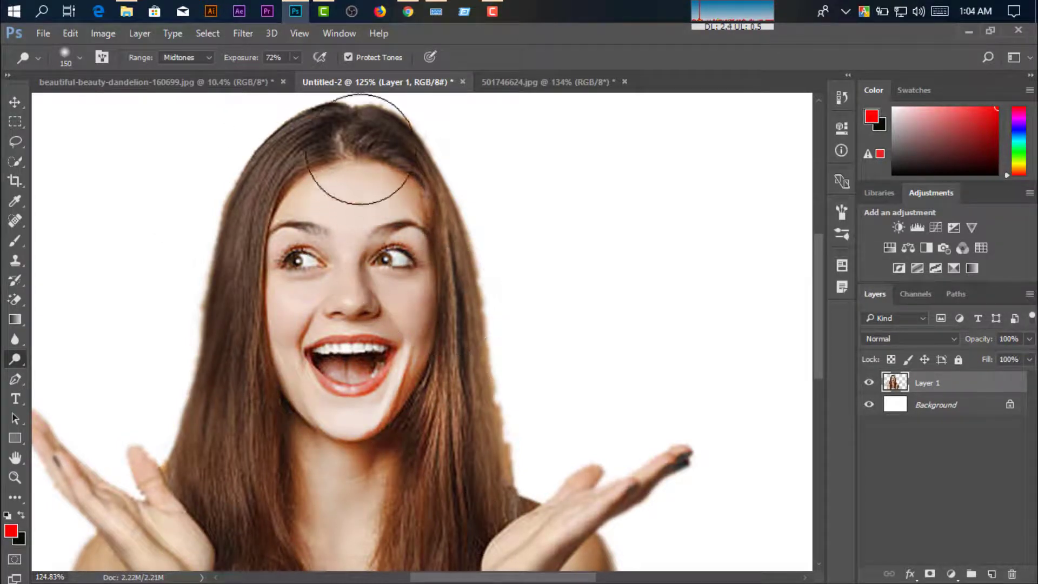
At 50% exposure, lighten the hair strands beside the neck and on the left side.
{"action": "left_click_drag", "start_coordinate": [282, 69], "coordinate": [279, 74]}
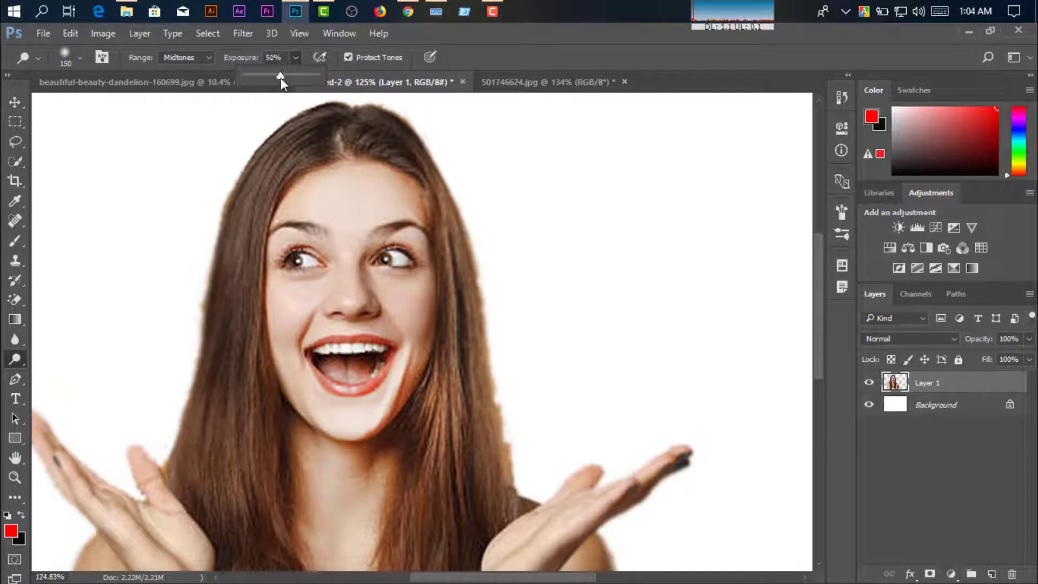
{"action": "left_click", "coordinate": [346, 249]}
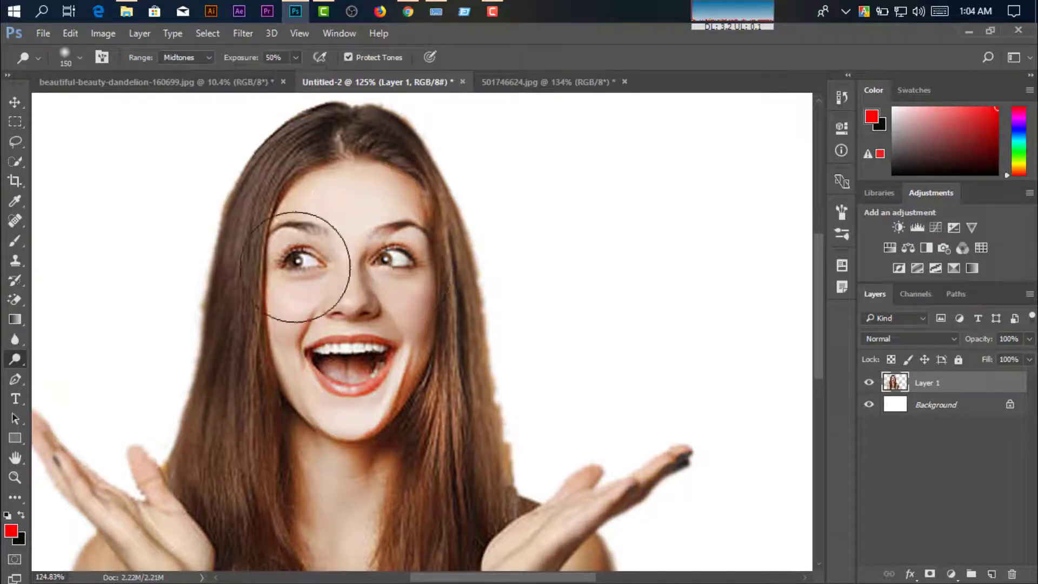
{"action": "scroll", "coordinate": [295, 489], "scroll_direction": "down", "scroll_amount": 1}
{"action": "scroll", "coordinate": [295, 489], "scroll_direction": "down", "scroll_amount": 4}
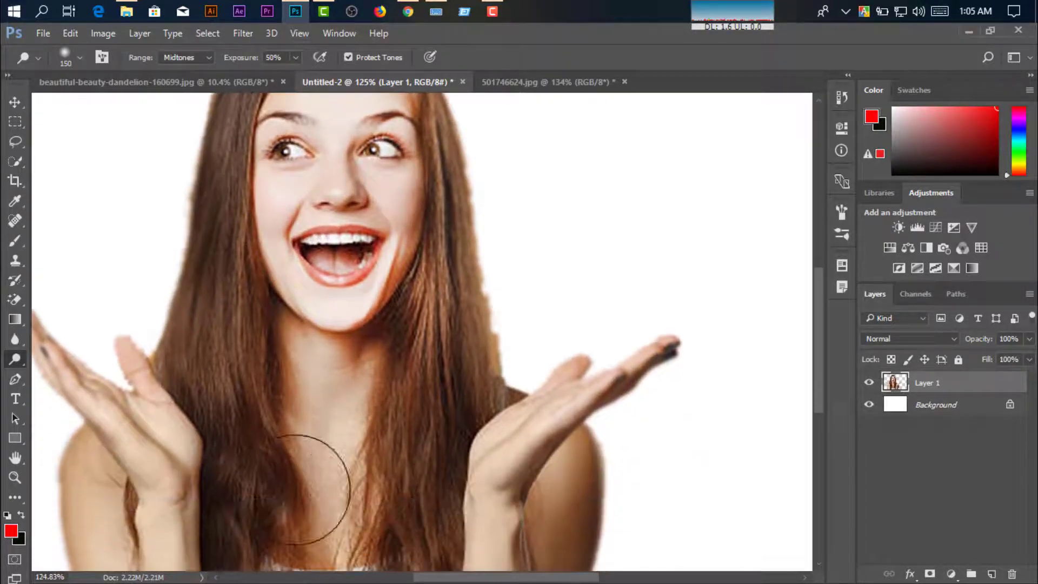
{"action": "left_click_drag", "start_coordinate": [397, 351], "coordinate": [371, 471]}
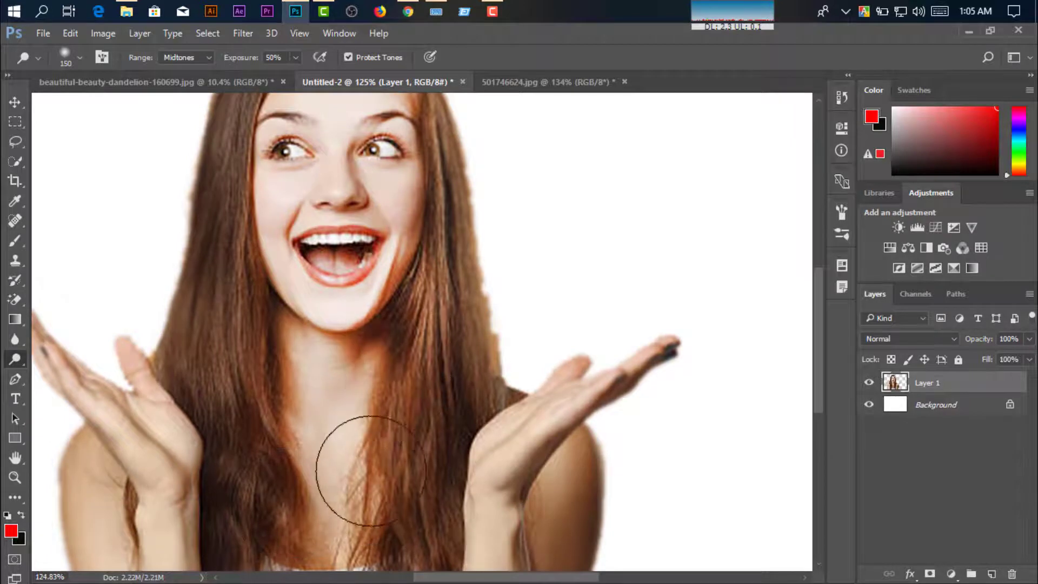
{"action": "scroll", "coordinate": [475, 440], "scroll_direction": "up", "scroll_amount": 1}
{"action": "scroll", "coordinate": [338, 455], "scroll_direction": "up", "scroll_amount": 5}
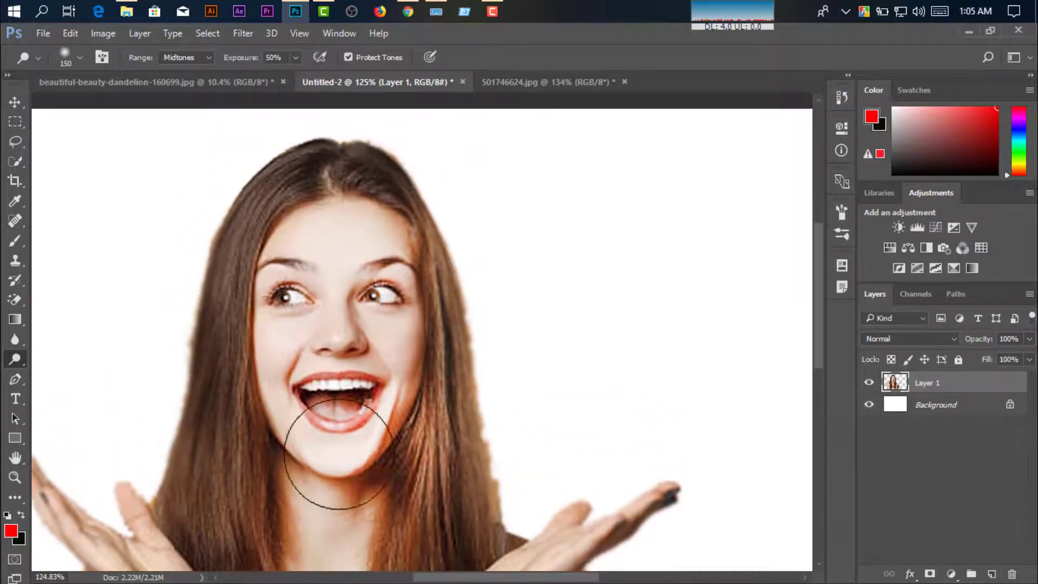
{"action": "left_click_drag", "start_coordinate": [209, 371], "coordinate": [196, 506]}
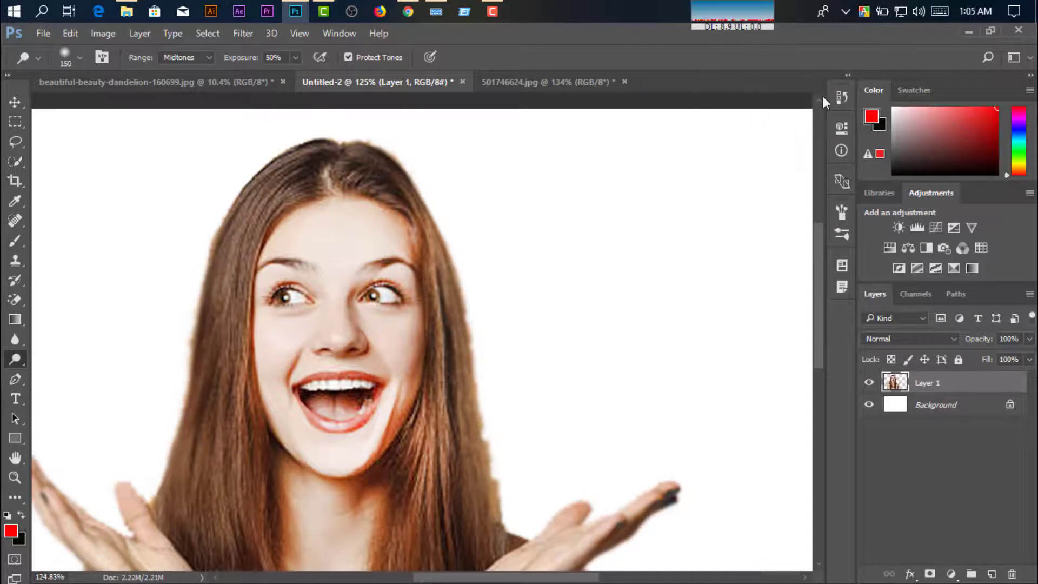
{"action": "scroll", "coordinate": [379, 417], "scroll_direction": "down", "scroll_amount": 3}
{"action": "scroll", "coordinate": [487, 395], "scroll_direction": "down", "scroll_amount": 2}
{"action": "scroll", "coordinate": [433, 422], "scroll_direction": "down", "scroll_amount": 2}
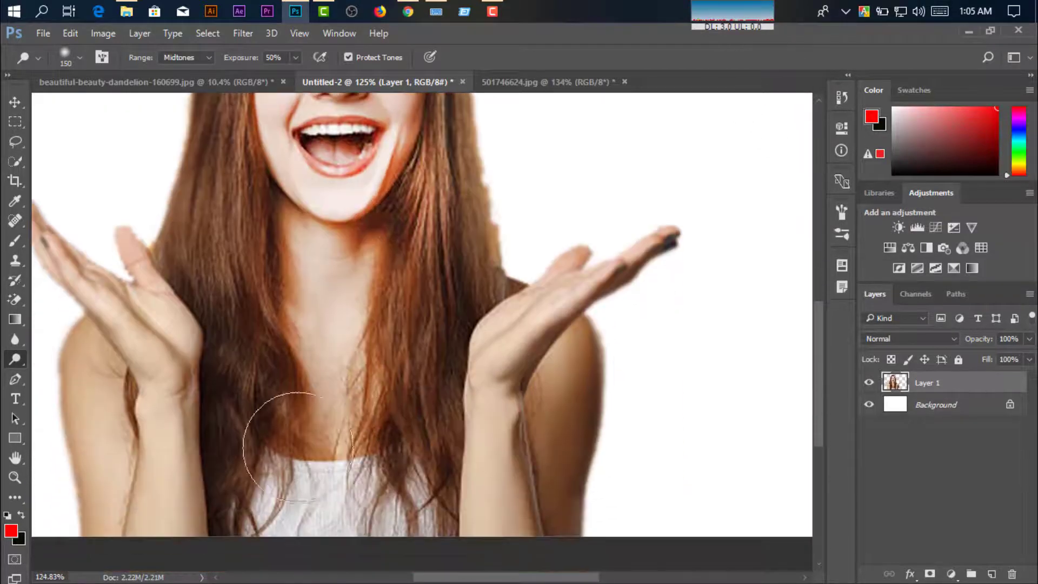
{"action": "scroll", "coordinate": [297, 446], "scroll_direction": "up", "scroll_amount": 1}
{"action": "scroll", "coordinate": [249, 438], "scroll_direction": "up", "scroll_amount": 2}
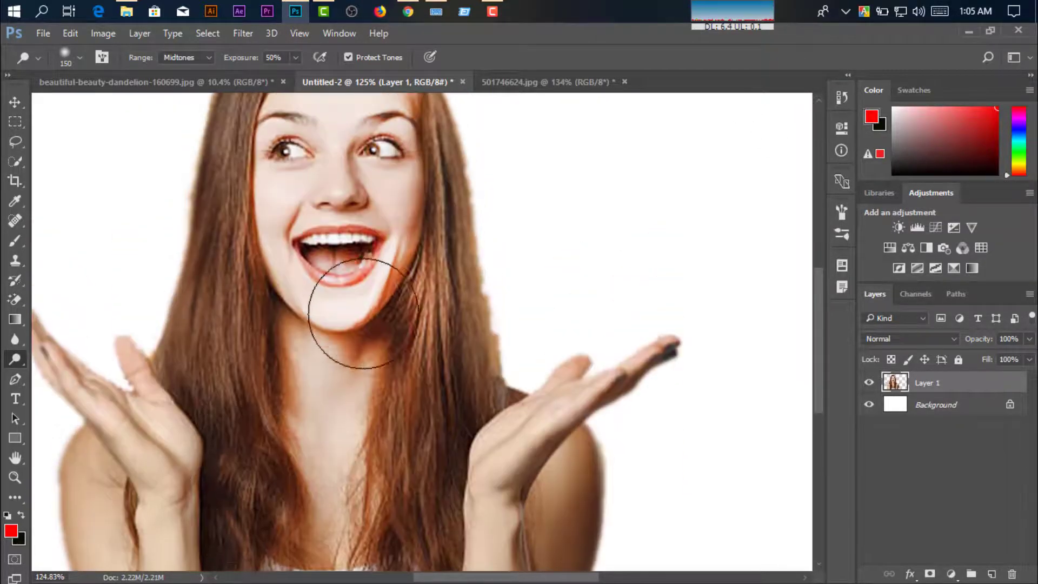
{"action": "scroll", "coordinate": [357, 325], "scroll_direction": "up", "scroll_amount": 3}
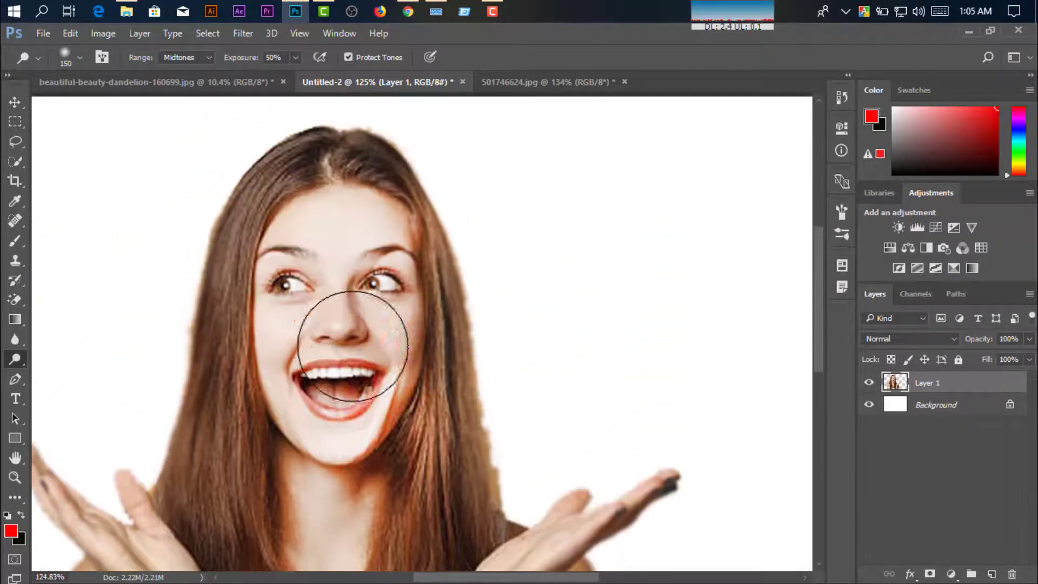
Revert to the first Dodge Tool state in History, then close the History panel.
{"action": "right_click", "coordinate": [11, 359]}
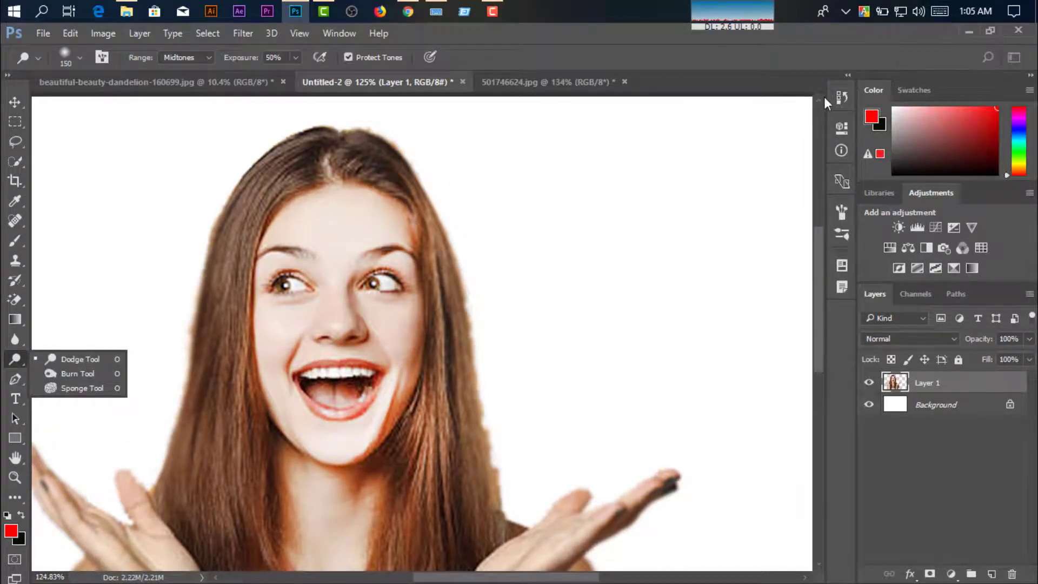
{"action": "left_click", "coordinate": [842, 97]}
{"action": "scroll", "coordinate": [725, 144], "scroll_direction": "up", "scroll_amount": 2}
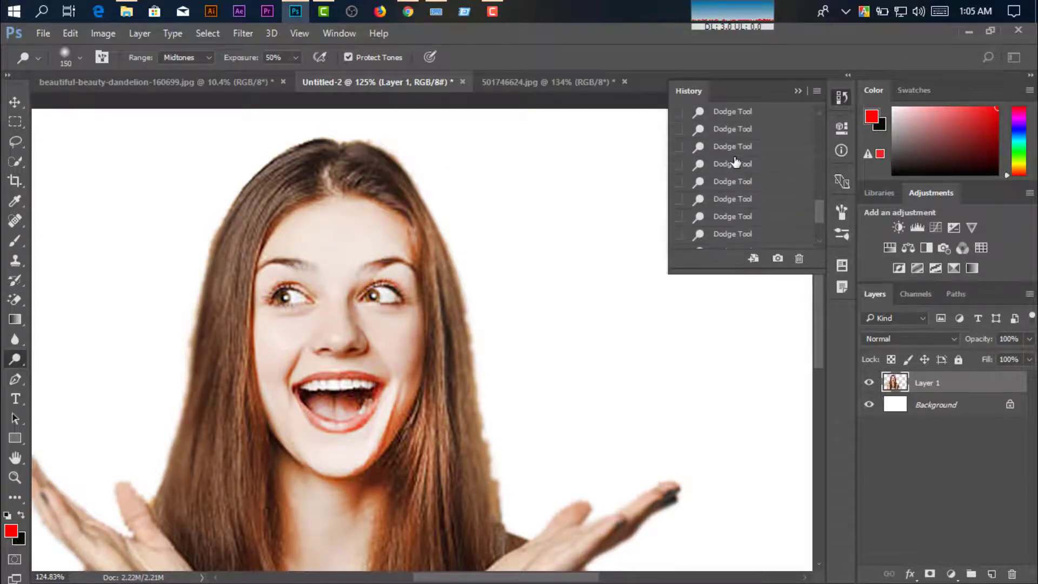
{"action": "scroll", "coordinate": [730, 148], "scroll_direction": "up", "scroll_amount": 2}
{"action": "scroll", "coordinate": [733, 156], "scroll_direction": "up", "scroll_amount": 2}
{"action": "scroll", "coordinate": [739, 164], "scroll_direction": "up", "scroll_amount": 2}
{"action": "scroll", "coordinate": [739, 164], "scroll_direction": "down", "scroll_amount": 2}
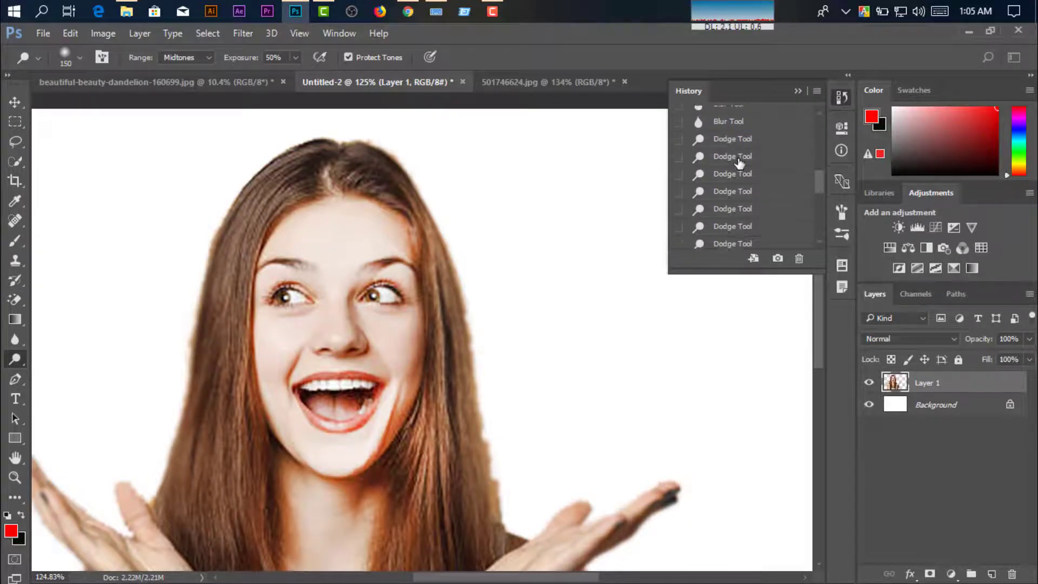
{"action": "scroll", "coordinate": [717, 160], "scroll_direction": "up", "scroll_amount": 1}
{"action": "left_click", "coordinate": [721, 184]}
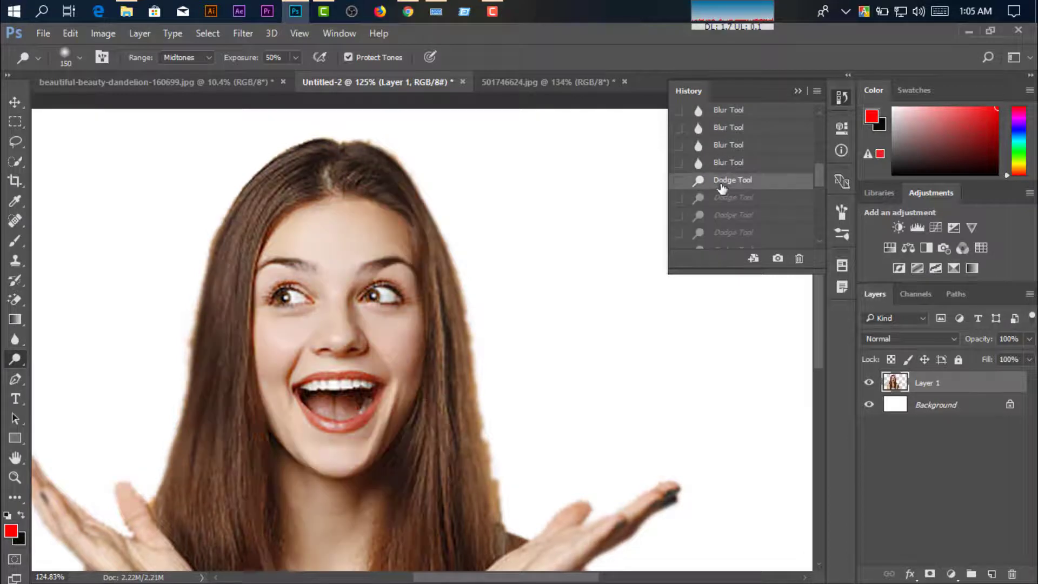
{"action": "left_click", "coordinate": [799, 91]}
{"action": "scroll", "coordinate": [227, 372], "scroll_direction": "down", "scroll_amount": 1}
{"action": "scroll", "coordinate": [302, 346], "scroll_direction": "down", "scroll_amount": 2}
{"action": "scroll", "coordinate": [390, 197], "scroll_direction": "down", "scroll_amount": 1}
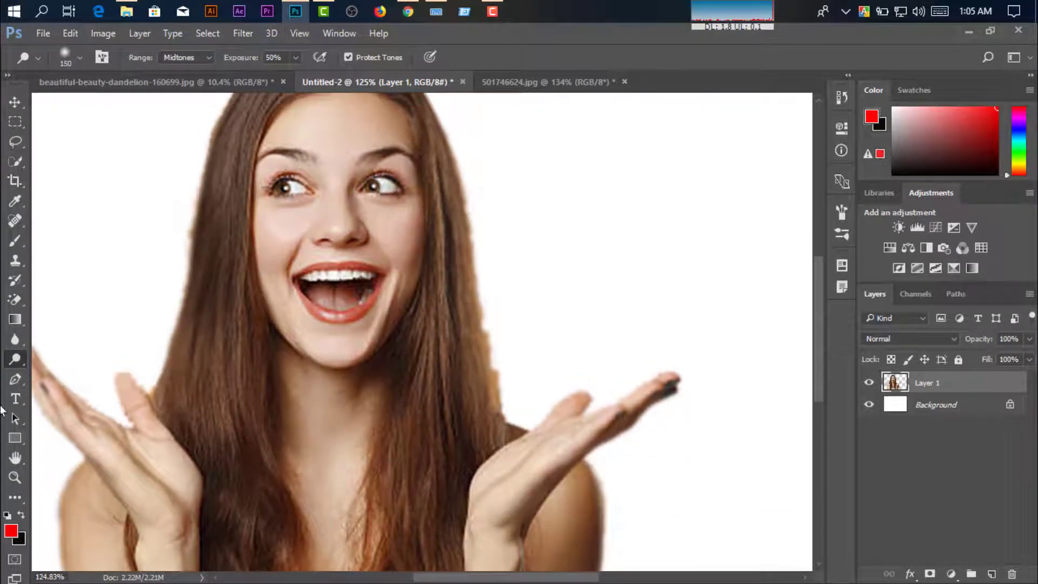
Switch from the Dodge Tool to the Burn Tool for darkening.
{"action": "right_click", "coordinate": [18, 360]}
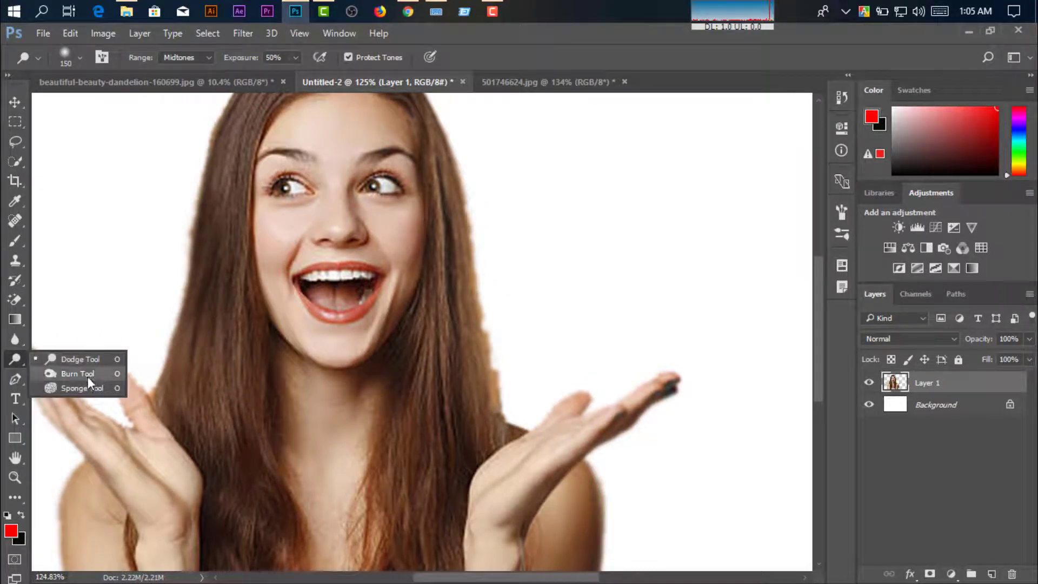
{"action": "left_click", "coordinate": [64, 375]}
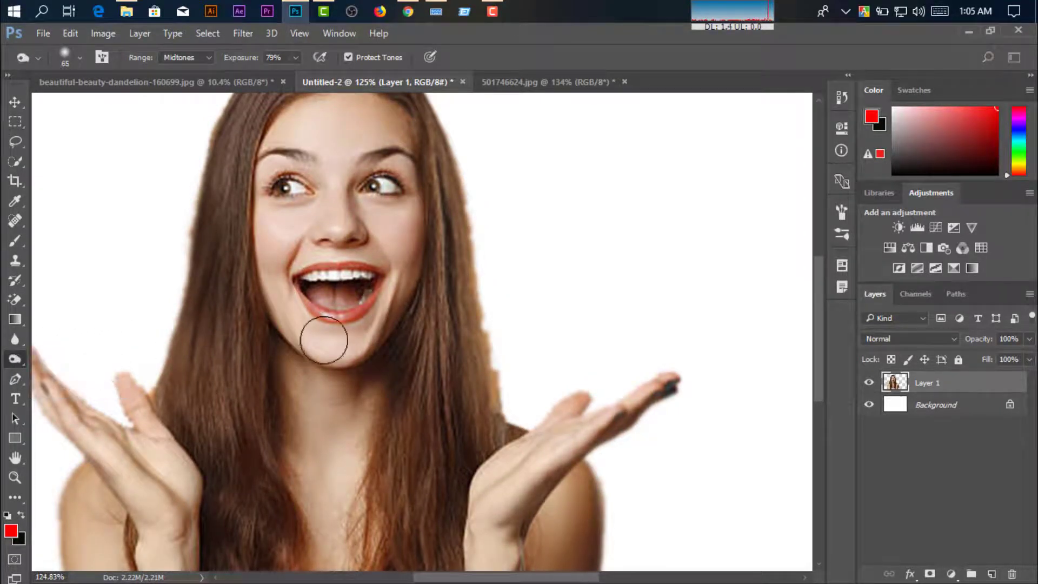
{"action": "scroll", "coordinate": [371, 385], "scroll_direction": "up", "scroll_amount": 2}
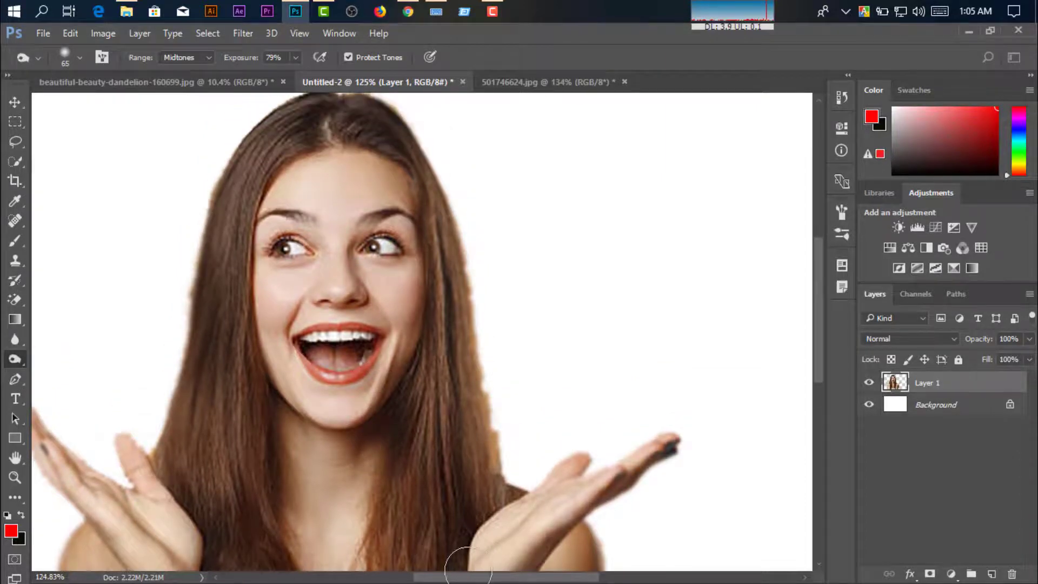
{"action": "left_click_drag", "start_coordinate": [467, 577], "coordinate": [441, 577]}
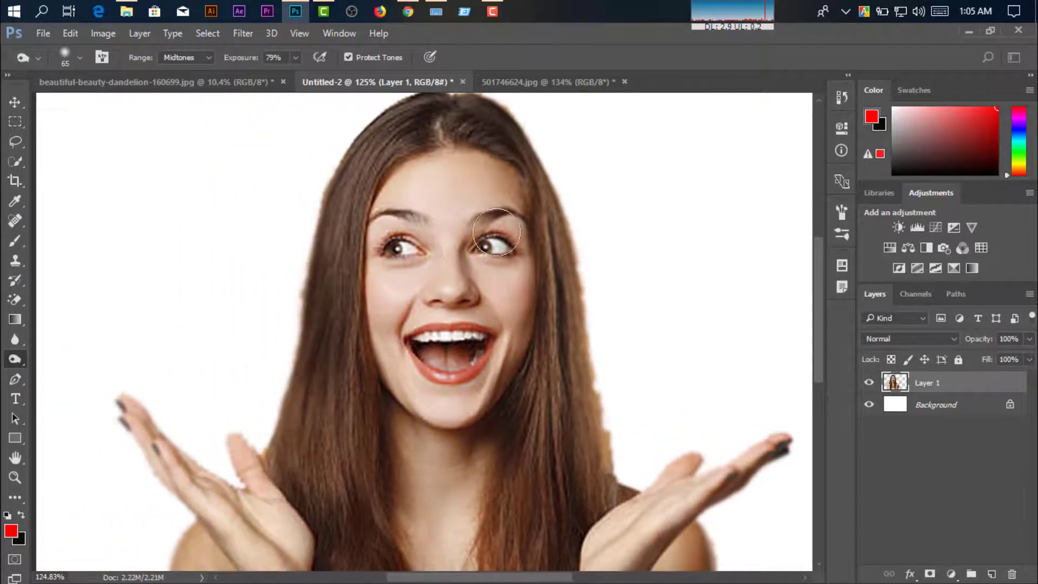
{"action": "scroll", "coordinate": [406, 348], "scroll_direction": "down", "scroll_amount": 3}
{"action": "scroll", "coordinate": [180, 390], "scroll_direction": "down", "scroll_amount": 2}
{"action": "scroll", "coordinate": [426, 362], "scroll_direction": "down", "scroll_amount": 2}
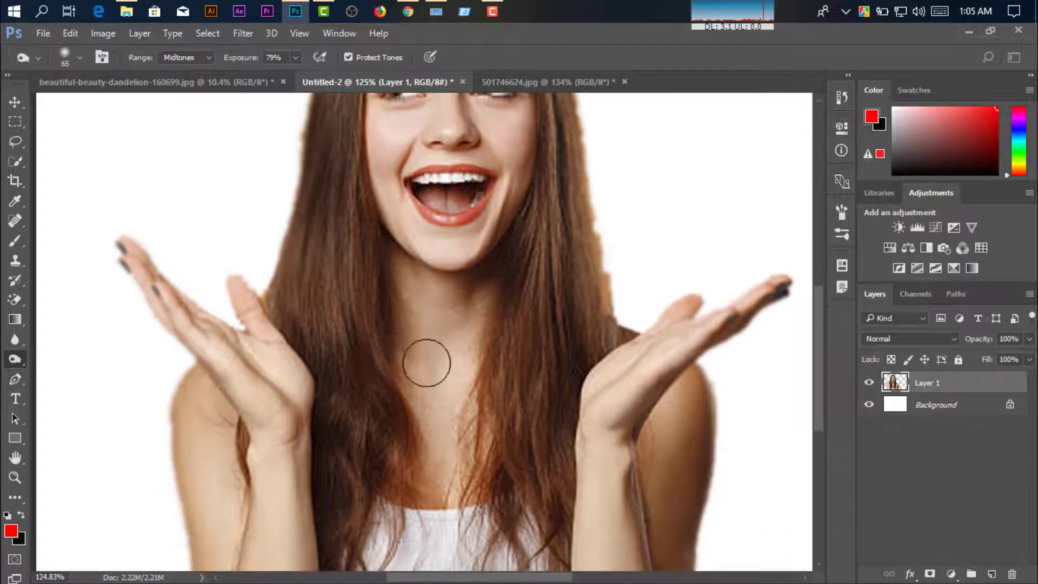
{"action": "scroll", "coordinate": [426, 362], "scroll_direction": "up", "scroll_amount": 1}
{"action": "scroll", "coordinate": [355, 352], "scroll_direction": "down", "scroll_amount": 2}
{"action": "scroll", "coordinate": [439, 345], "scroll_direction": "up", "scroll_amount": 1}
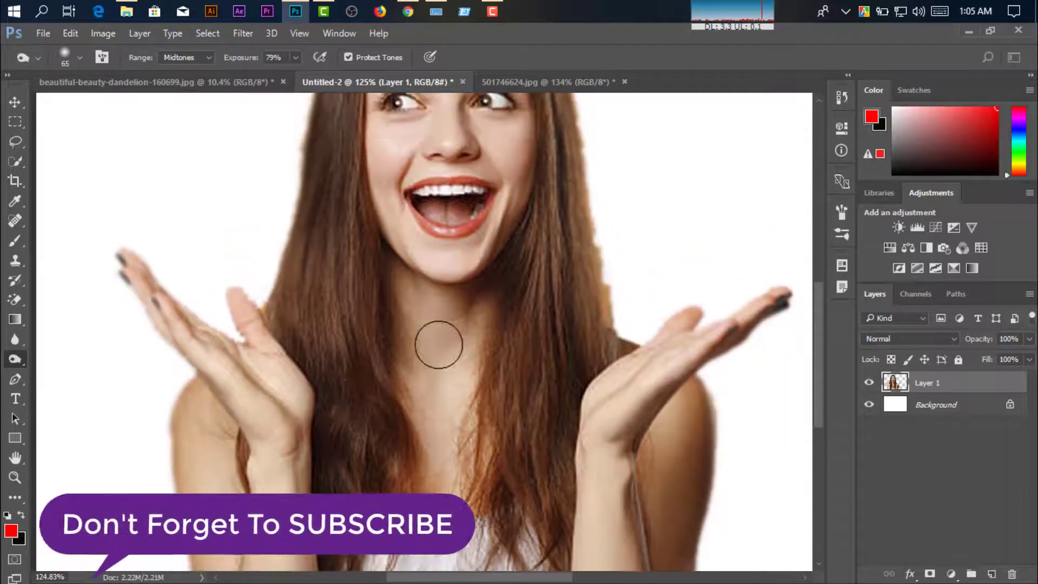
{"action": "scroll", "coordinate": [76, 387], "scroll_direction": "up", "scroll_amount": 3}
{"action": "scroll", "coordinate": [487, 336], "scroll_direction": "up", "scroll_amount": 2}
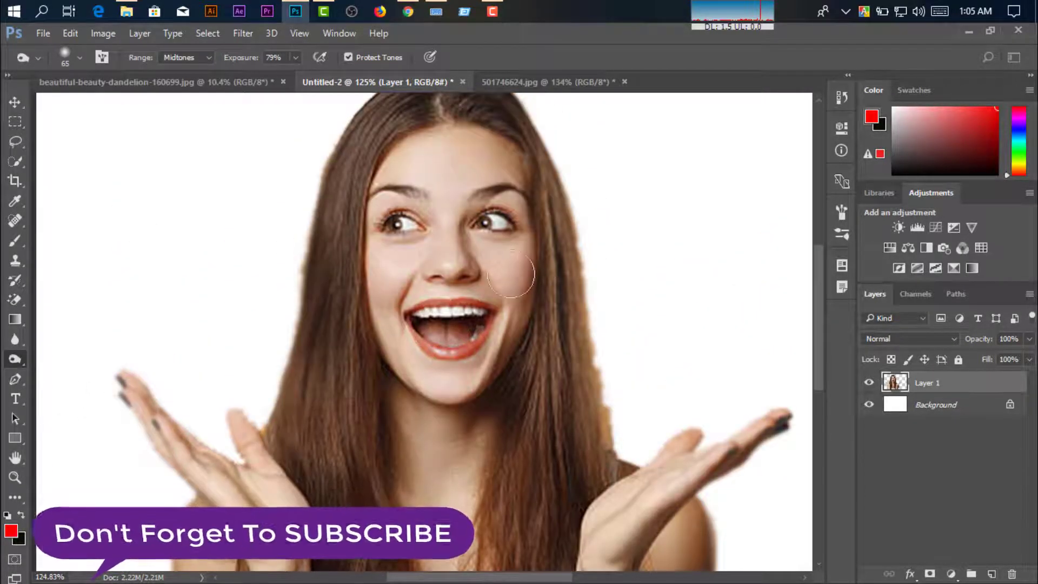
{"action": "right_click", "coordinate": [19, 359]}
{"action": "left_click", "coordinate": [79, 371]}
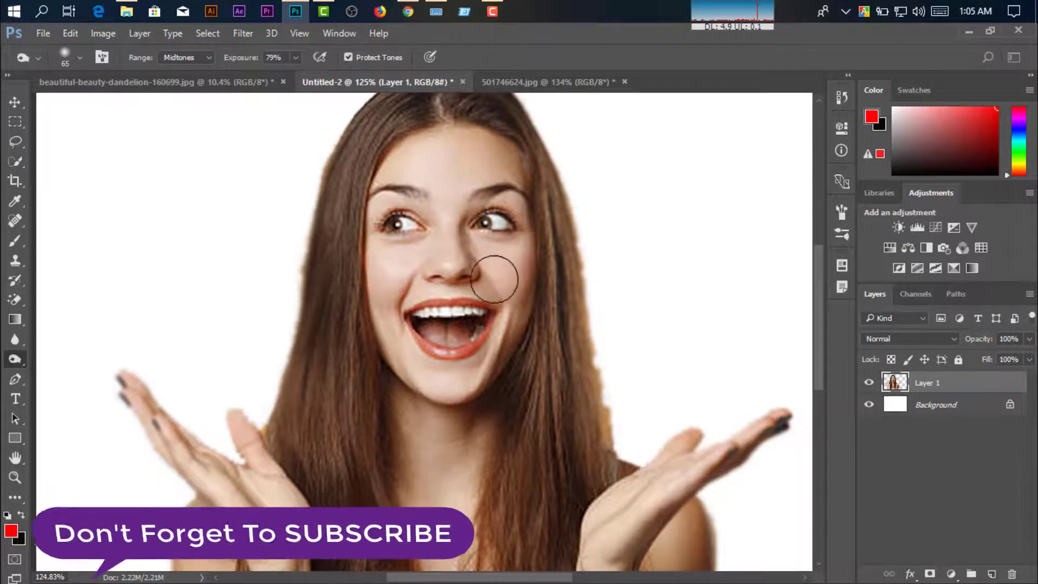
{"action": "scroll", "coordinate": [501, 408], "scroll_direction": "down", "scroll_amount": 3}
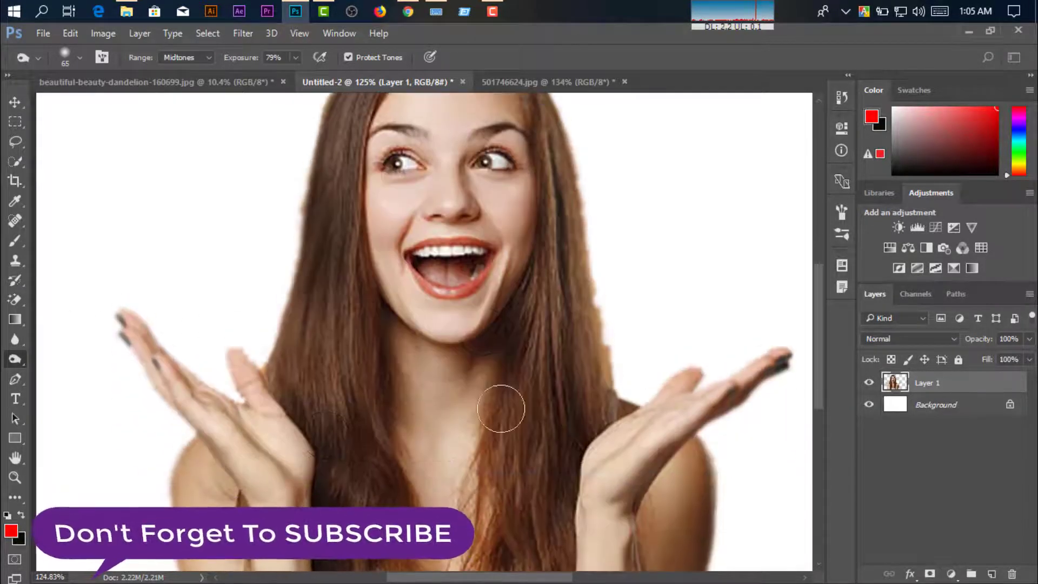
{"action": "scroll", "coordinate": [501, 409], "scroll_direction": "up", "scroll_amount": 5}
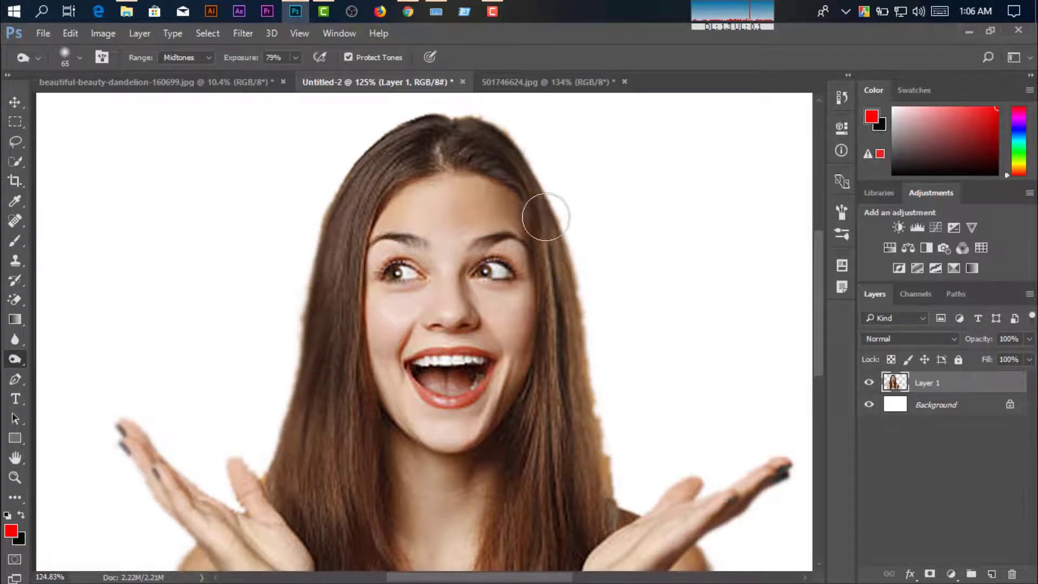
Undo the dodge lightening on the forehead, nose and cheeks with Ctrl+Z and Ctrl+Alt+Z.
{"action": "key", "text": "ctrl+z"}
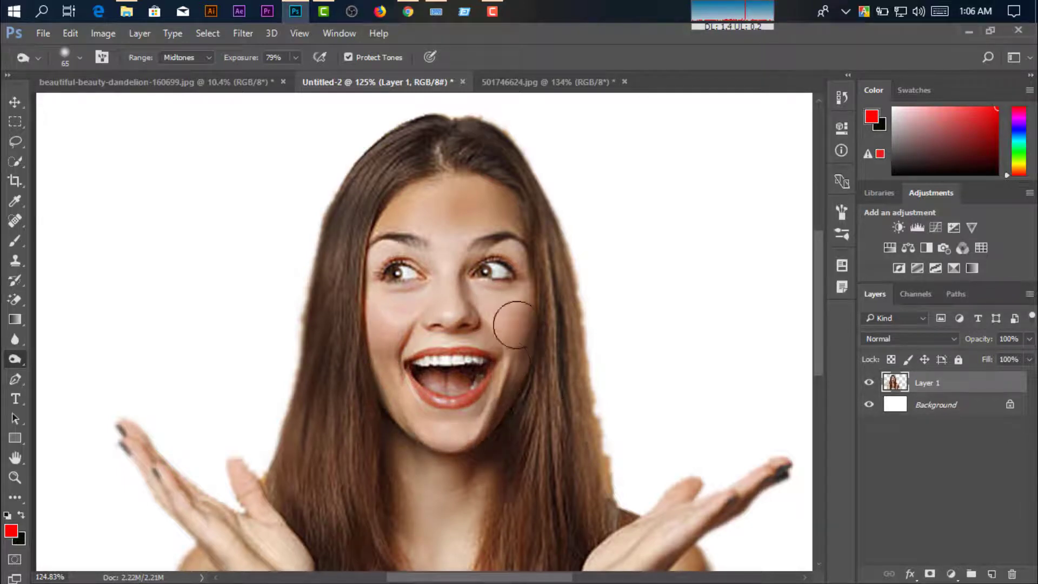
{"action": "key", "text": "ctrl+alt+z"}
{"action": "key", "text": "ctrl+alt+z"}
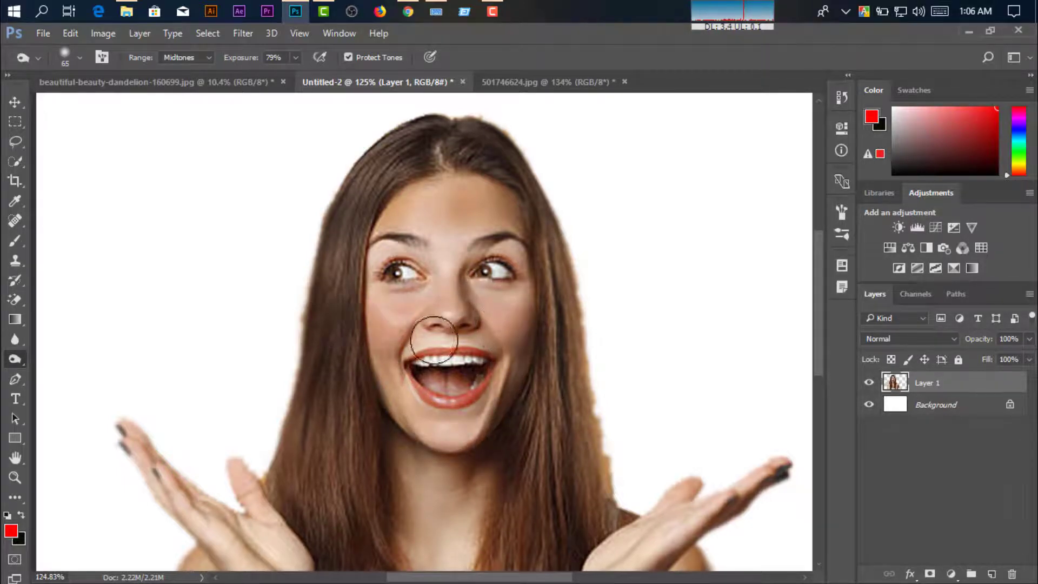
{"action": "key", "text": "ctrl+alt+z"}
{"action": "key", "text": "ctrl+alt+z"}
{"action": "key", "text": "ctrl+alt+z"}
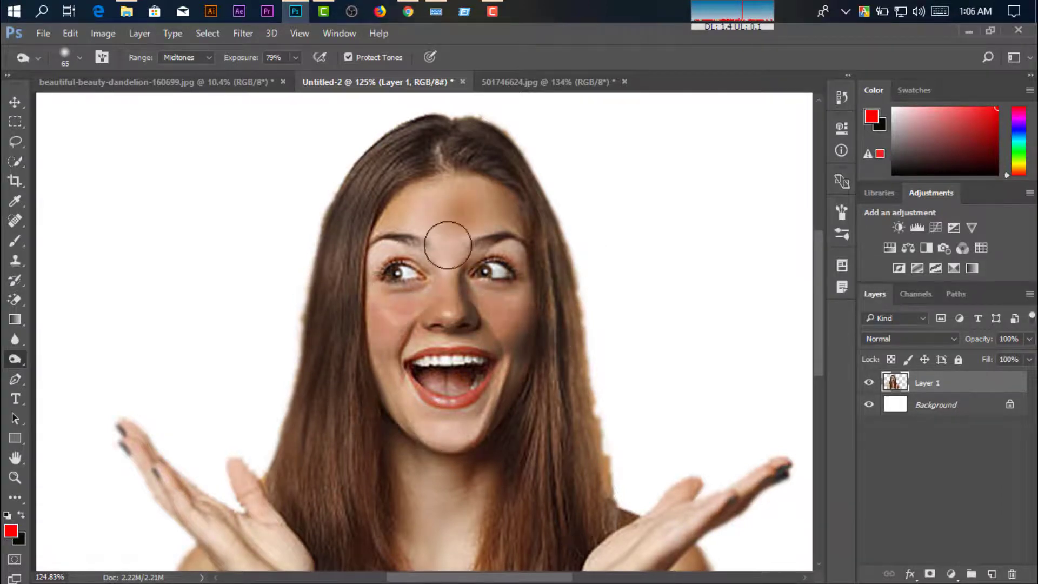
{"action": "key", "text": "ctrl+alt+z"}
{"action": "key", "text": "ctrl+alt+z"}
{"action": "key", "text": "ctrl+alt+z"}
{"action": "key", "text": "ctrl+alt+z"}
{"action": "key", "text": "ctrl+alt+z"}
{"action": "key", "text": "ctrl+alt+z"}
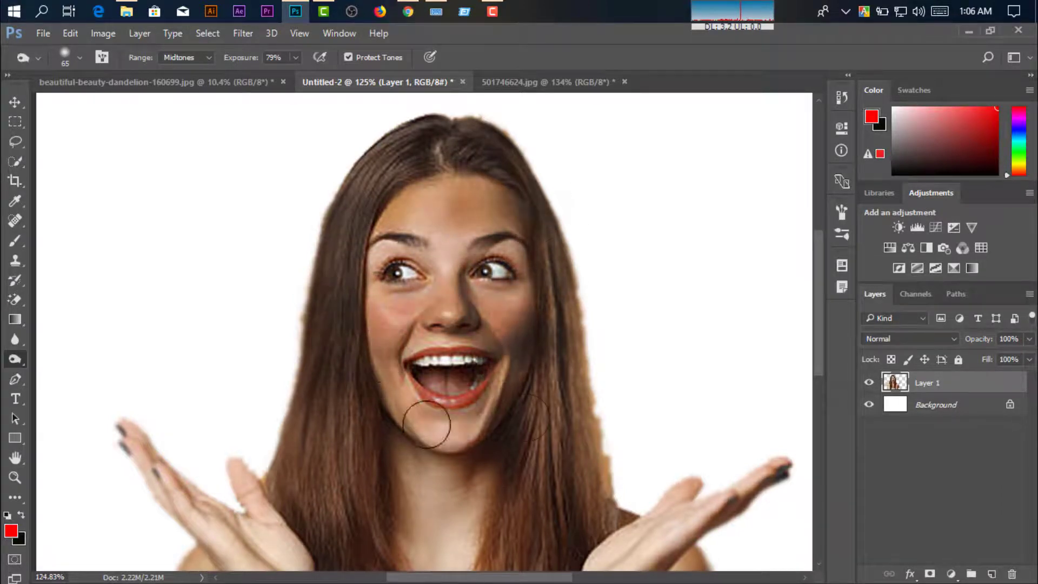
{"action": "key", "text": "ctrl+alt+z"}
{"action": "key", "text": "ctrl+alt+z"}
{"action": "scroll", "coordinate": [469, 501], "scroll_direction": "up", "scroll_amount": 1}
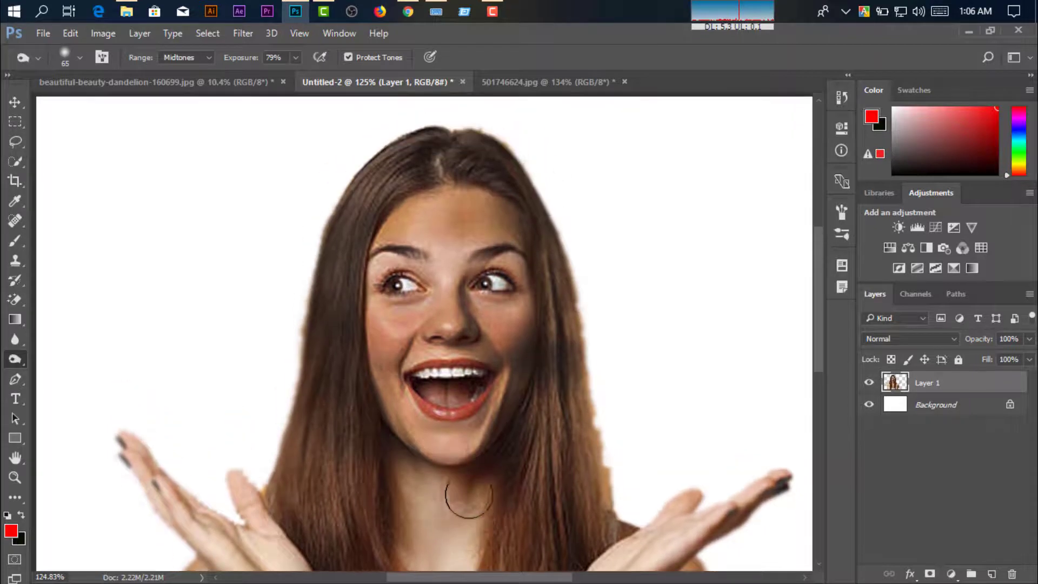
Make sure the Burn Tool is active to darken the cheeks, nose and chin.
{"action": "right_click", "coordinate": [21, 363]}
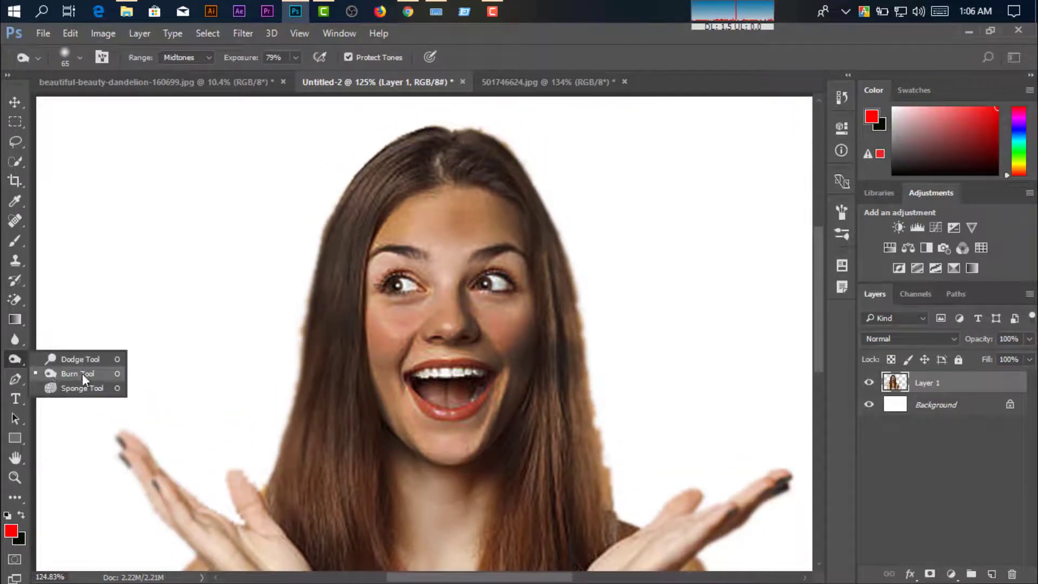
{"action": "left_click", "coordinate": [82, 374]}
{"action": "scroll", "coordinate": [393, 447], "scroll_direction": "down", "scroll_amount": 3}
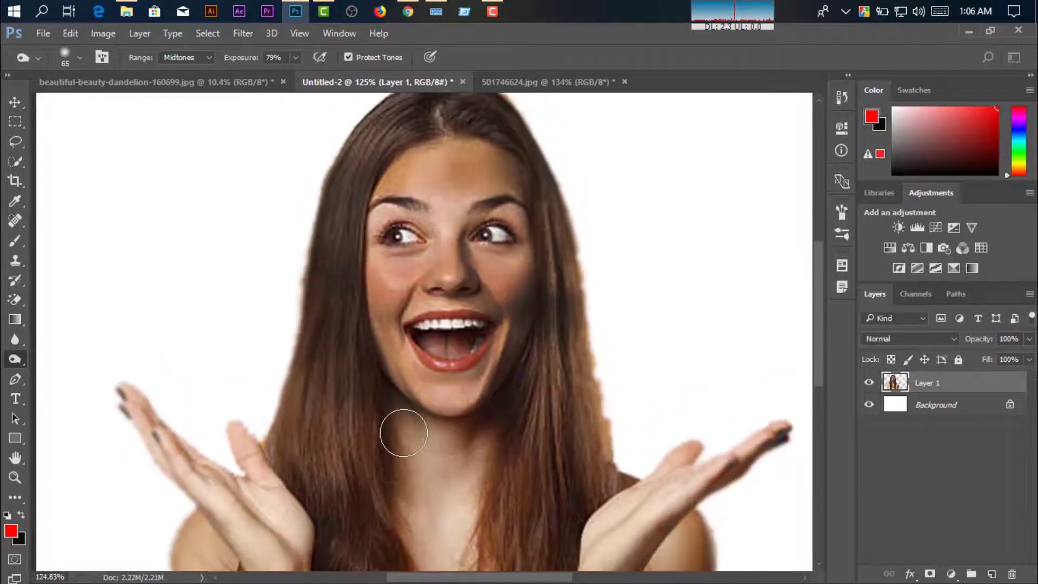
{"action": "scroll", "coordinate": [403, 433], "scroll_direction": "up", "scroll_amount": 3}
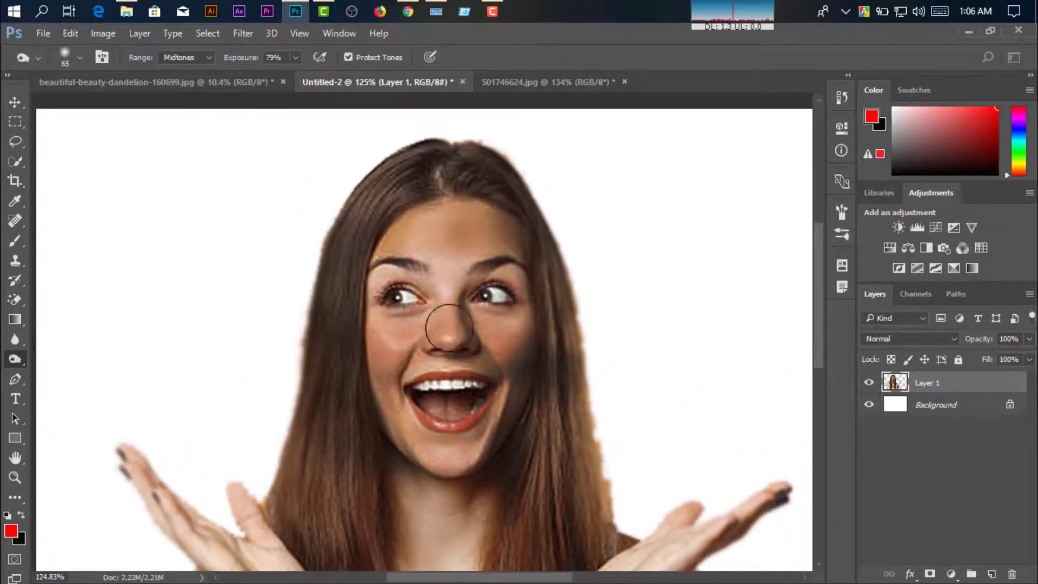
Revert to the first Blur Tool history state and collapse History.
{"action": "left_click", "coordinate": [841, 97]}
{"action": "scroll", "coordinate": [739, 178], "scroll_direction": "up", "scroll_amount": 2}
{"action": "scroll", "coordinate": [739, 179], "scroll_direction": "up", "scroll_amount": 1}
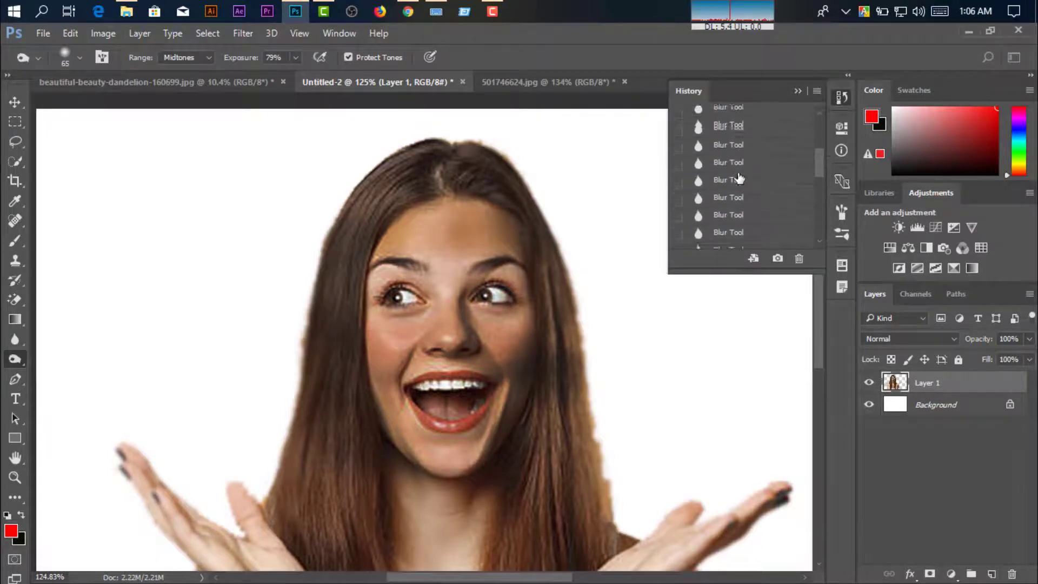
{"action": "scroll", "coordinate": [738, 179], "scroll_direction": "up", "scroll_amount": 2}
{"action": "scroll", "coordinate": [739, 178], "scroll_direction": "up", "scroll_amount": 2}
{"action": "scroll", "coordinate": [739, 178], "scroll_direction": "up", "scroll_amount": 1}
{"action": "left_click", "coordinate": [738, 178]}
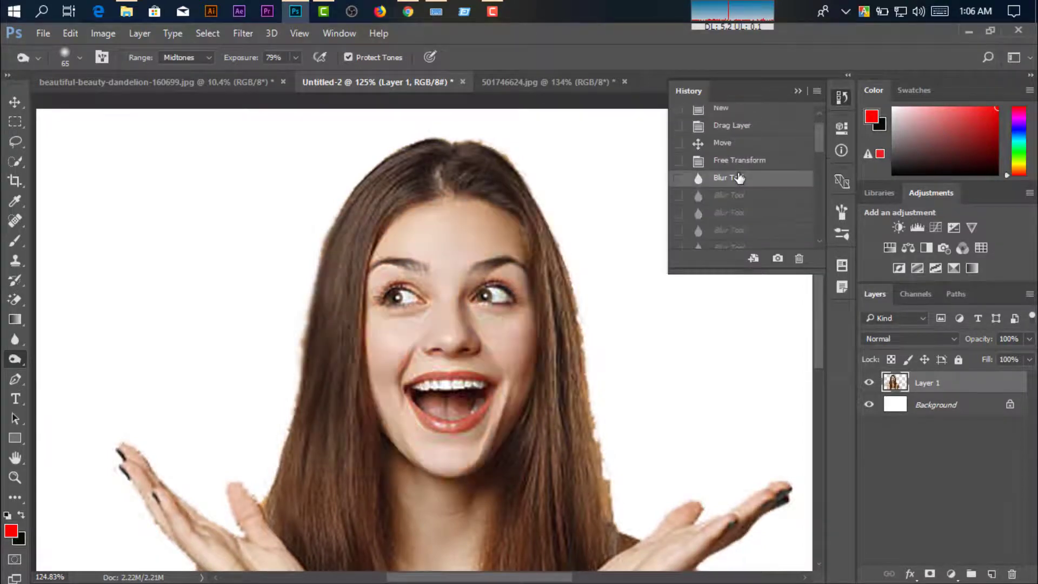
{"action": "left_click", "coordinate": [798, 89]}
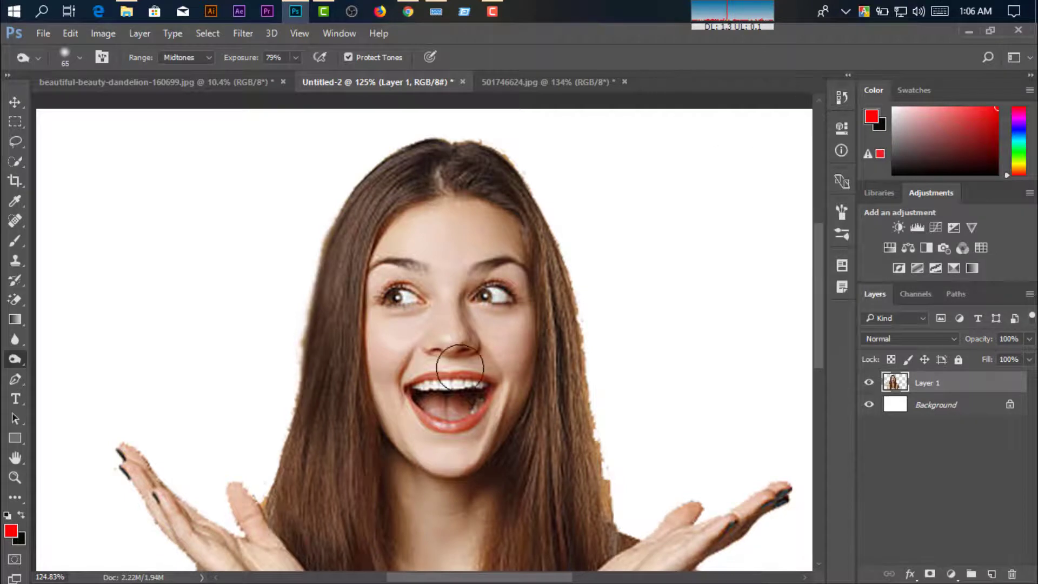
Reselect the Burn Tool and open its Exposure slider.
{"action": "right_click", "coordinate": [16, 365]}
{"action": "left_click", "coordinate": [59, 375]}
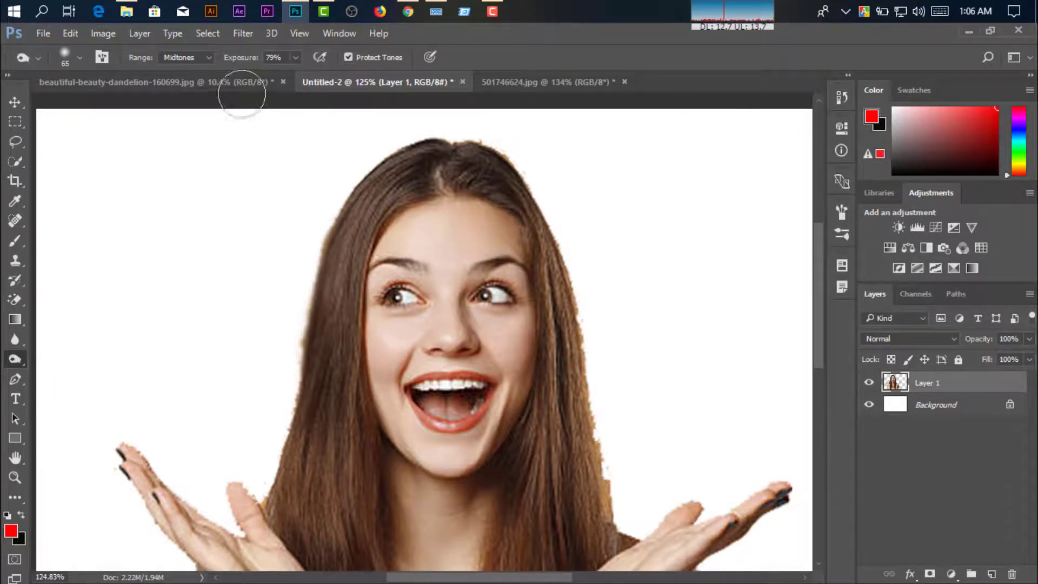
{"action": "left_click", "coordinate": [296, 58]}
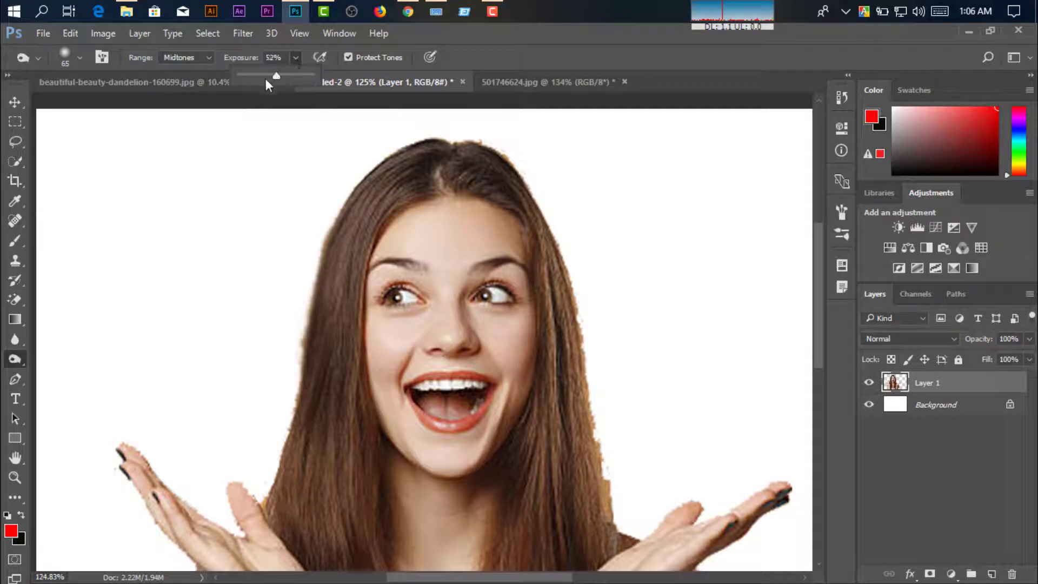
Set Burn exposure to 50% and work over the hands and jaw, keeping the Burn Tool.
{"action": "left_click", "coordinate": [297, 59]}
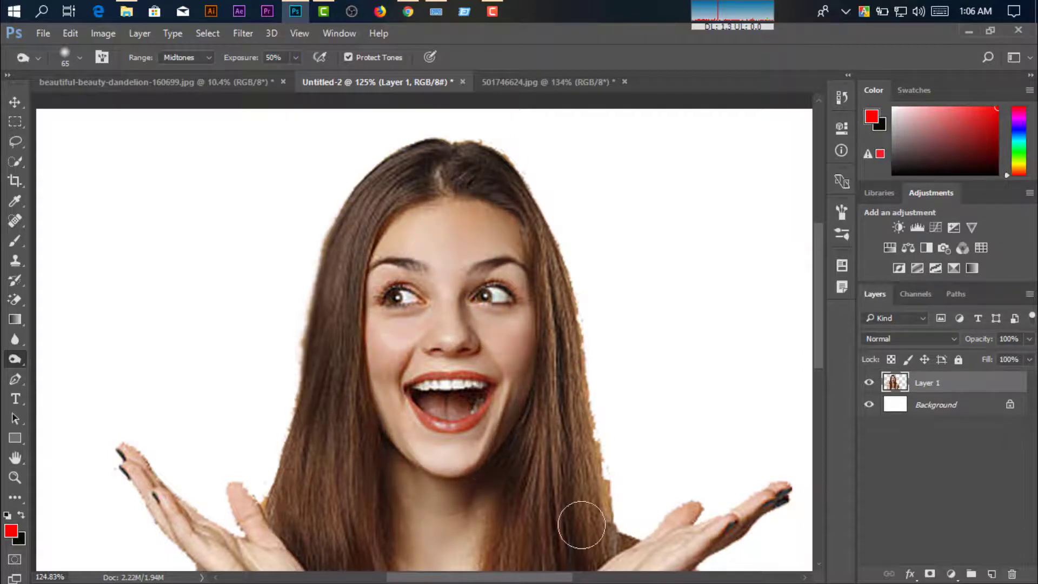
{"action": "scroll", "coordinate": [479, 535], "scroll_direction": "down", "scroll_amount": 2}
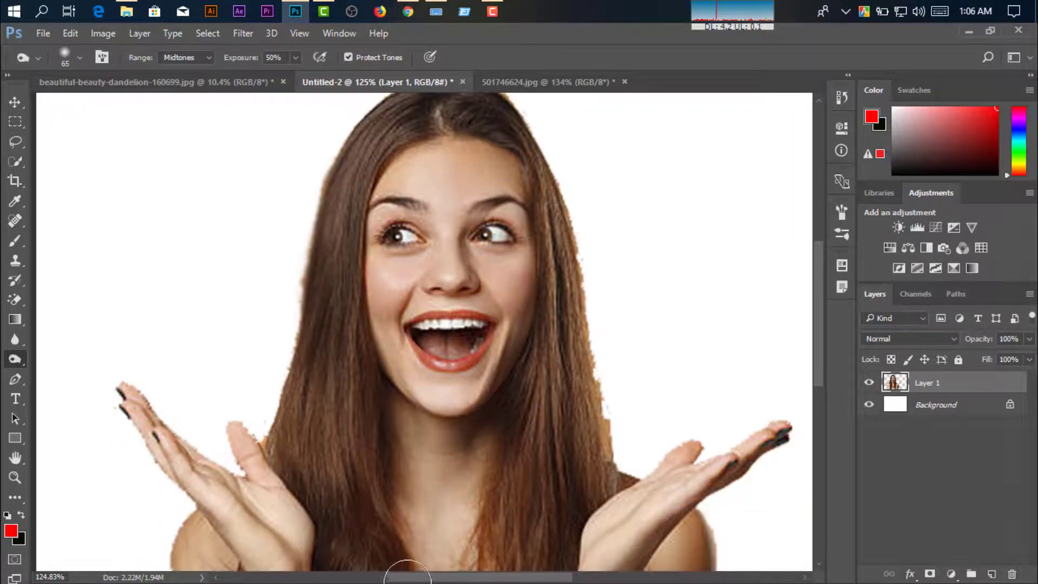
{"action": "scroll", "coordinate": [469, 509], "scroll_direction": "up", "scroll_amount": 2}
{"action": "scroll", "coordinate": [470, 509], "scroll_direction": "up", "scroll_amount": 1}
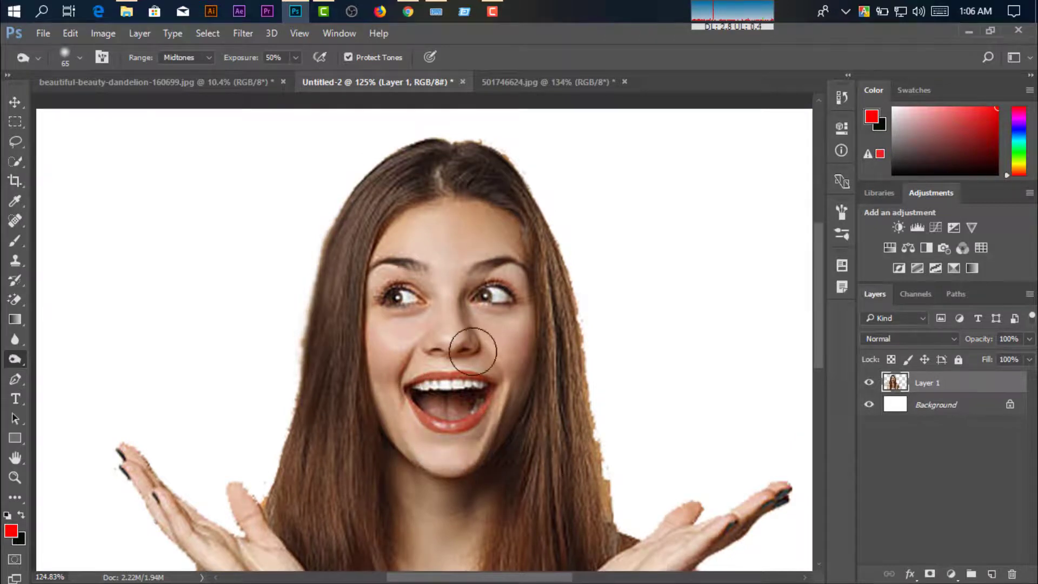
{"action": "scroll", "coordinate": [476, 508], "scroll_direction": "down", "scroll_amount": 2}
{"action": "scroll", "coordinate": [476, 508], "scroll_direction": "down", "scroll_amount": 4}
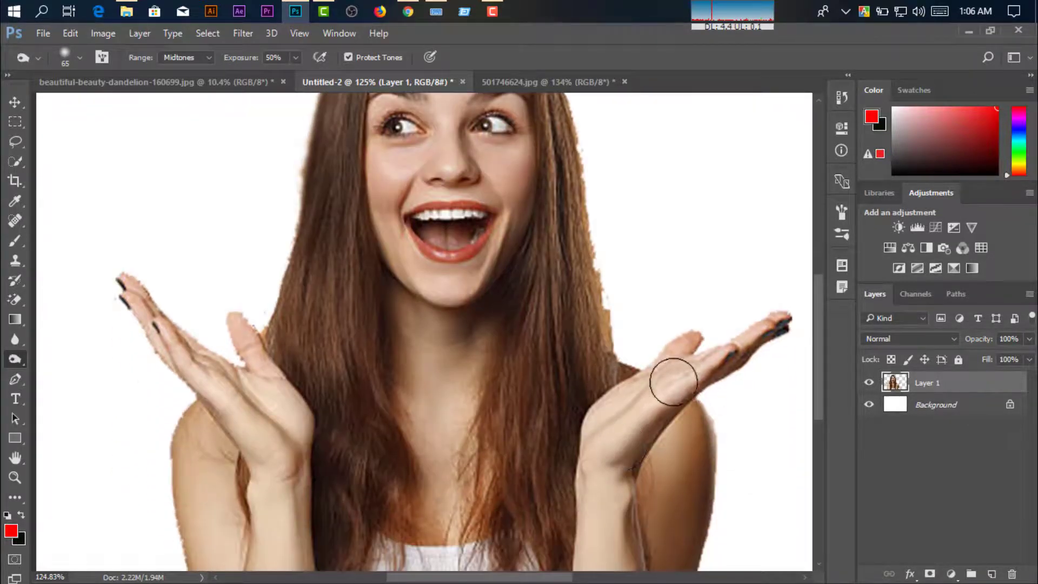
{"action": "scroll", "coordinate": [188, 521], "scroll_direction": "down", "scroll_amount": 2}
{"action": "scroll", "coordinate": [244, 432], "scroll_direction": "down", "scroll_amount": 2}
{"action": "scroll", "coordinate": [281, 362], "scroll_direction": "down", "scroll_amount": 1}
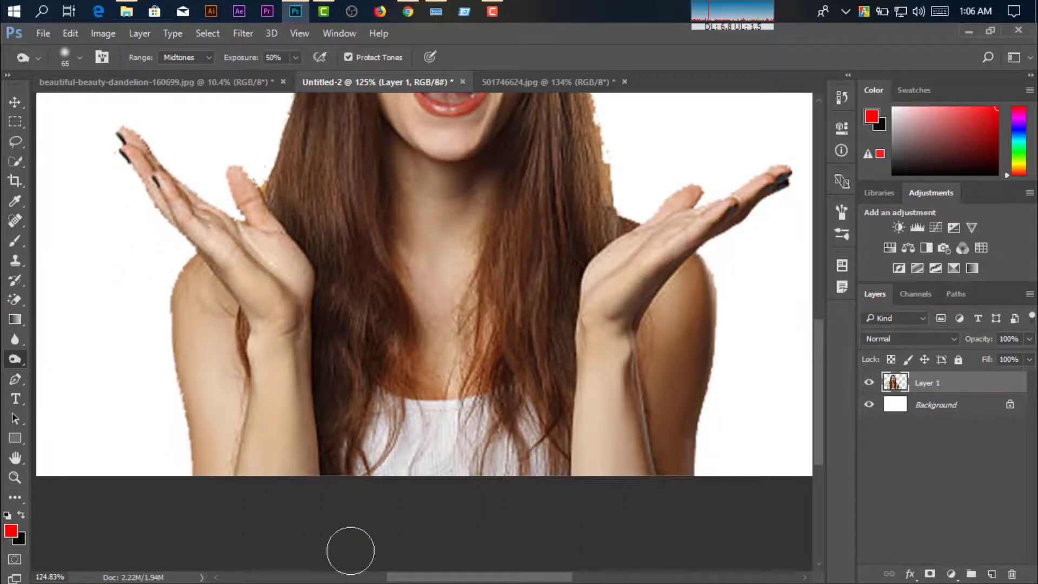
{"action": "scroll", "coordinate": [355, 563], "scroll_direction": "up", "scroll_amount": 1}
{"action": "scroll", "coordinate": [366, 481], "scroll_direction": "up", "scroll_amount": 2}
{"action": "scroll", "coordinate": [400, 471], "scroll_direction": "up", "scroll_amount": 2}
{"action": "scroll", "coordinate": [440, 459], "scroll_direction": "up", "scroll_amount": 2}
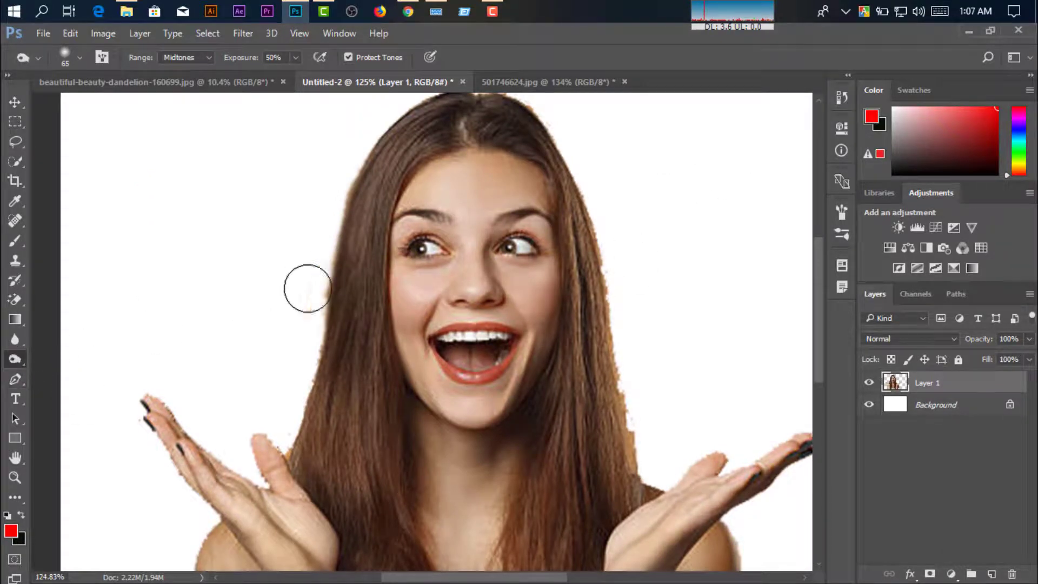
{"action": "right_click", "coordinate": [24, 352]}
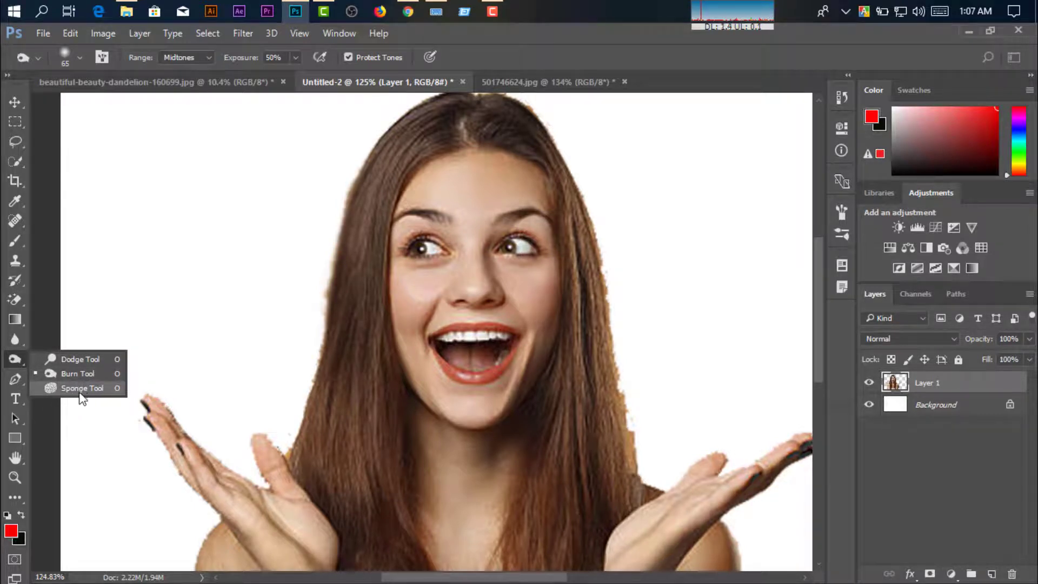
{"action": "left_click", "coordinate": [17, 363]}
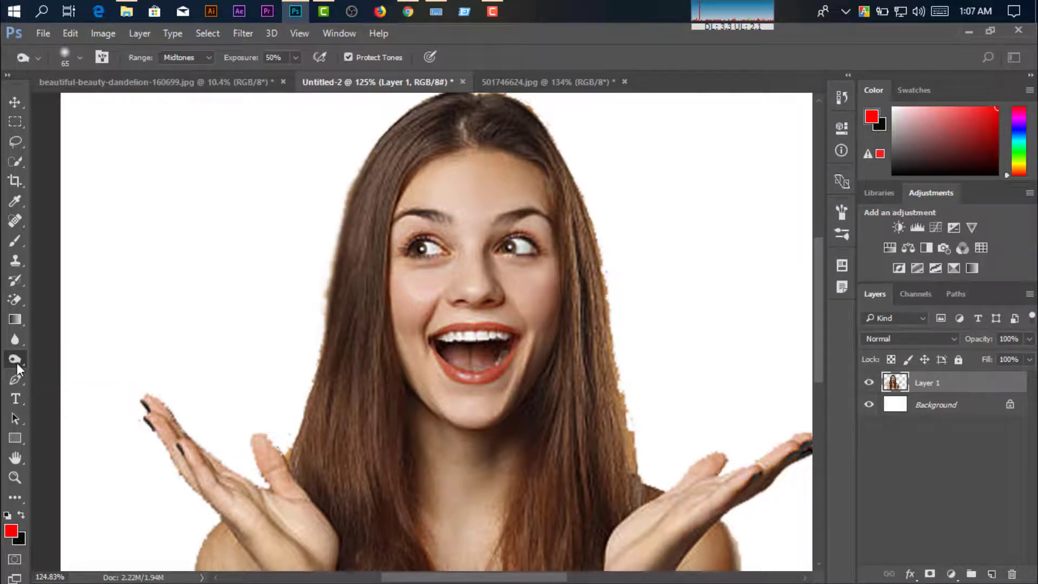
Revert to the Blur Tool history state before any burn strokes.
{"action": "scroll", "coordinate": [528, 318], "scroll_direction": "down", "scroll_amount": 2}
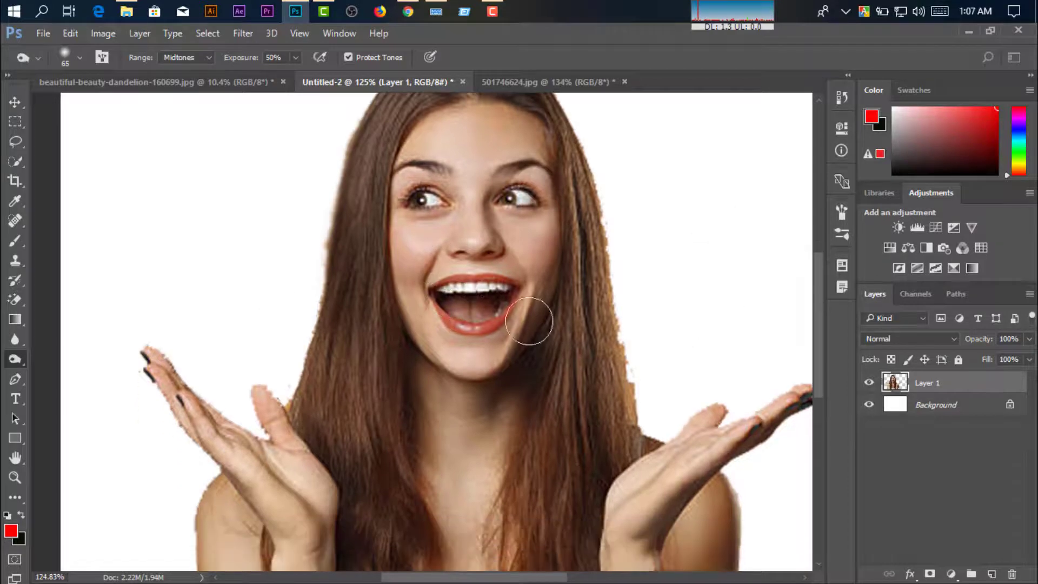
{"action": "scroll", "coordinate": [494, 290], "scroll_direction": "up", "scroll_amount": 3}
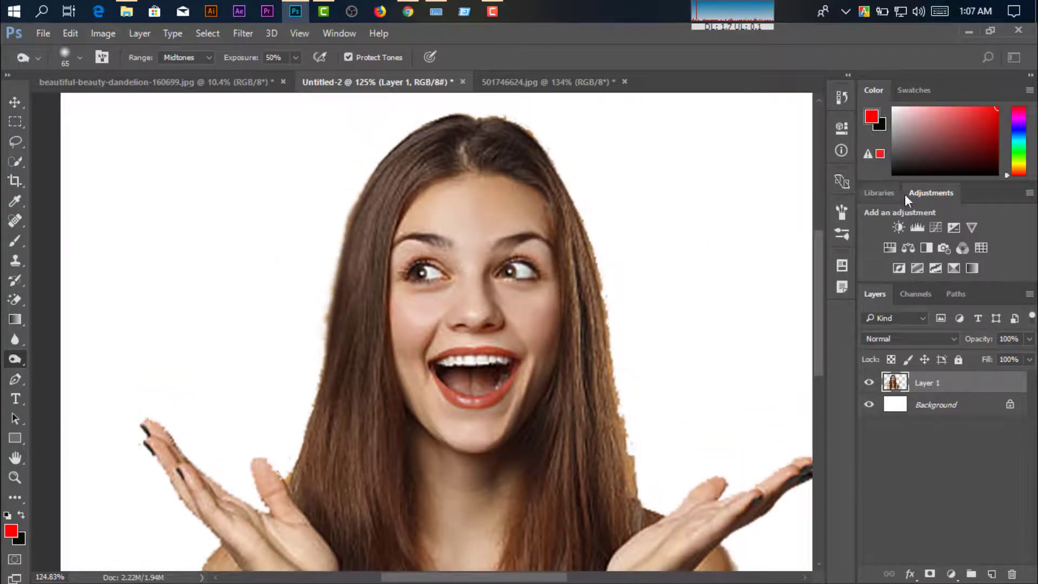
{"action": "left_click", "coordinate": [842, 98]}
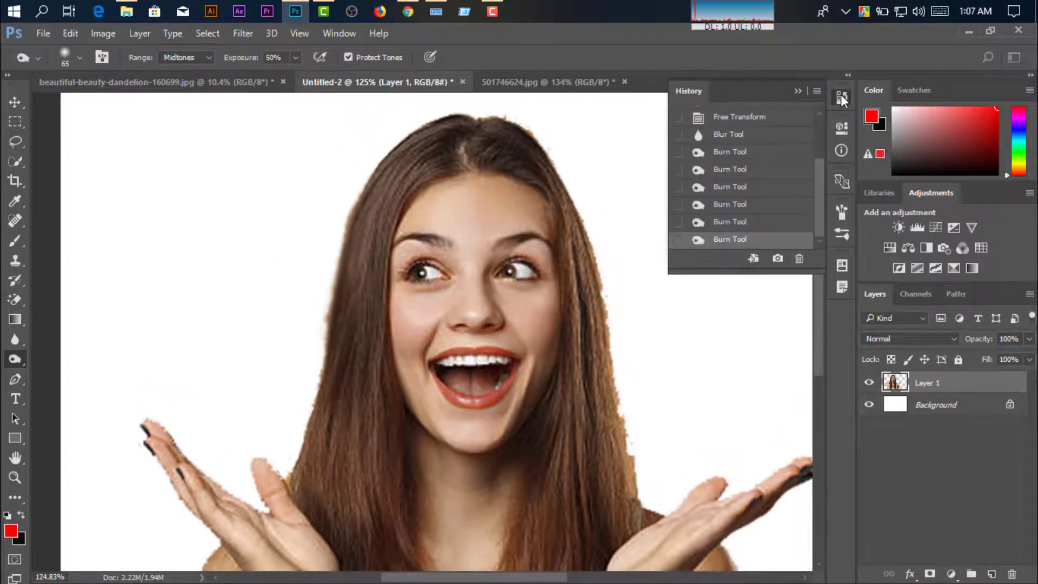
{"action": "scroll", "coordinate": [714, 233], "scroll_direction": "up", "scroll_amount": 3}
{"action": "scroll", "coordinate": [724, 227], "scroll_direction": "down", "scroll_amount": 1}
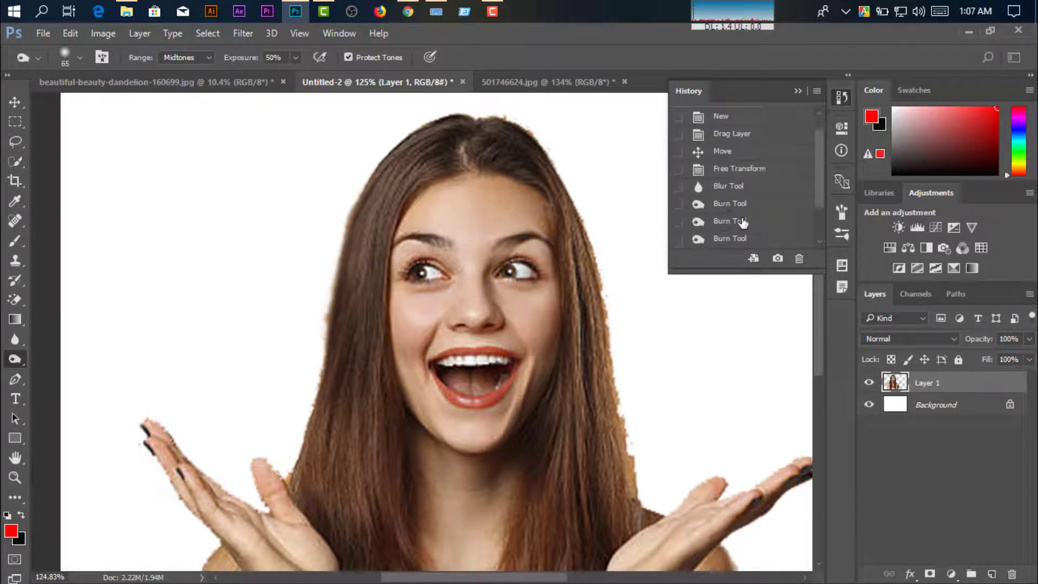
{"action": "scroll", "coordinate": [735, 224], "scroll_direction": "down", "scroll_amount": 3}
{"action": "scroll", "coordinate": [743, 221], "scroll_direction": "up", "scroll_amount": 2}
{"action": "scroll", "coordinate": [743, 222], "scroll_direction": "down", "scroll_amount": 1}
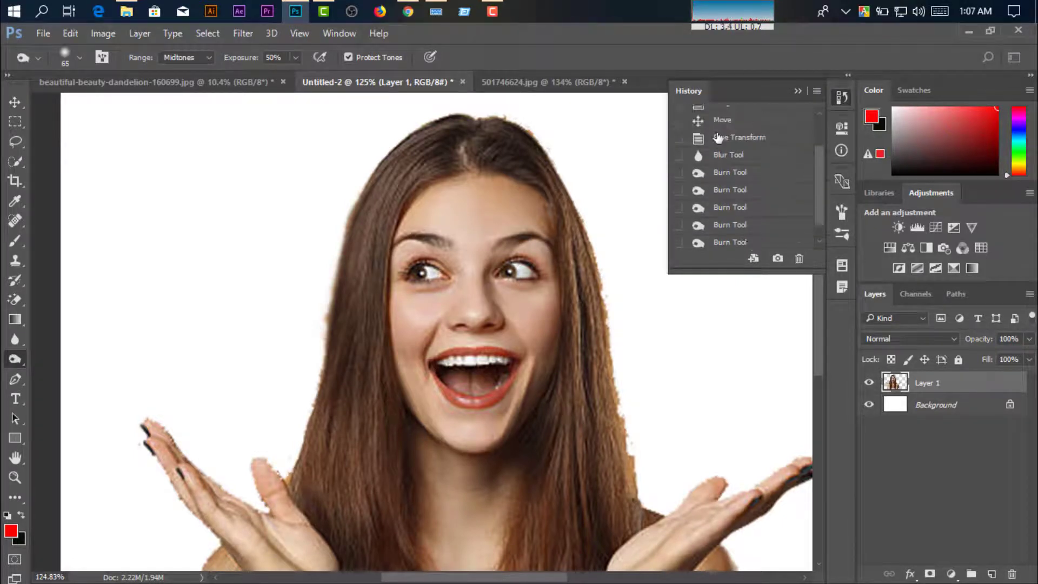
{"action": "left_click", "coordinate": [730, 155]}
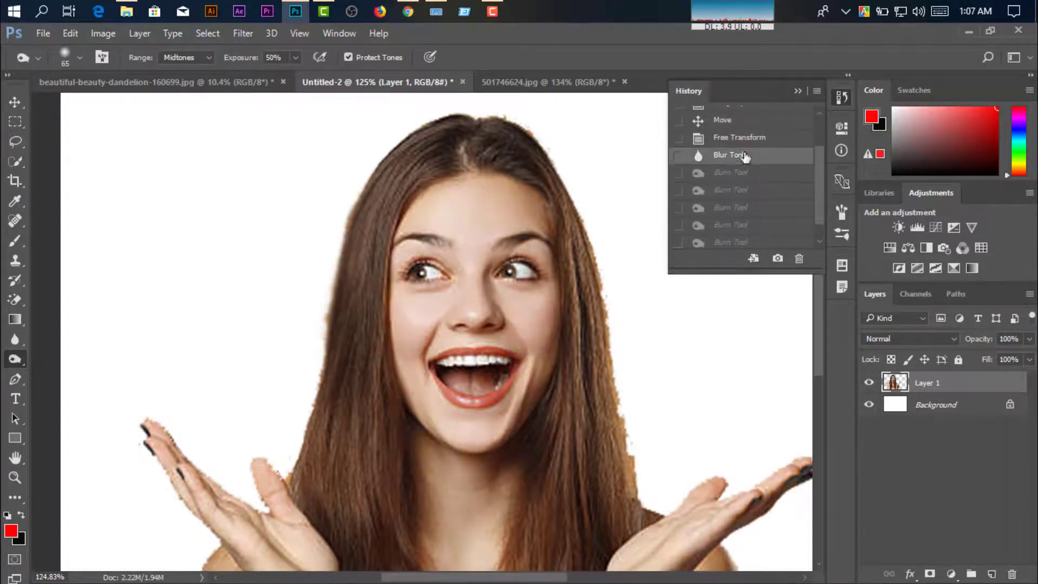
{"action": "left_click", "coordinate": [800, 91]}
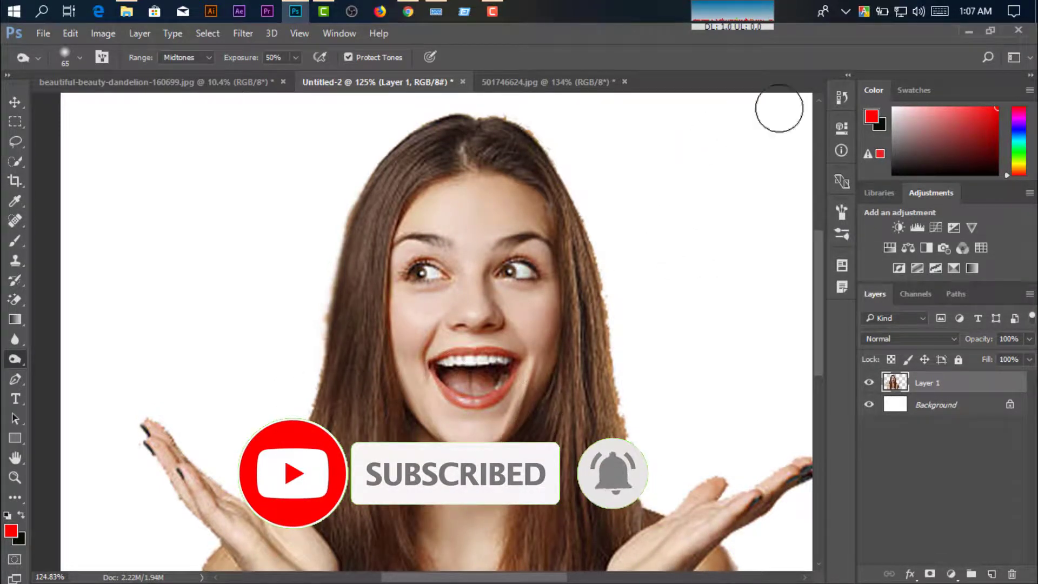
Jump to the last Burn Tool state, then back to the first Burn state.
{"action": "left_click", "coordinate": [842, 98]}
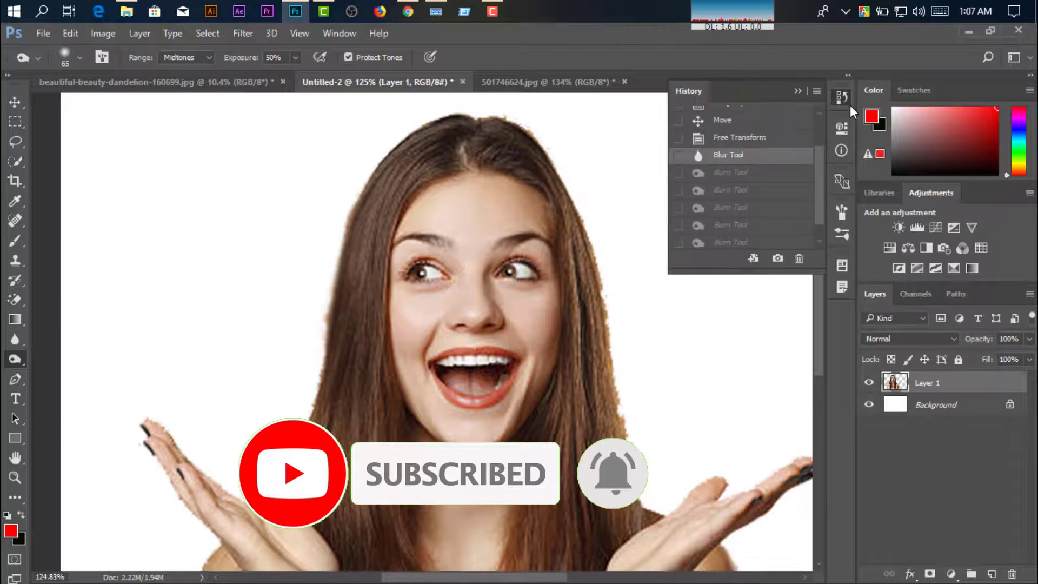
{"action": "left_click", "coordinate": [742, 240]}
{"action": "left_click", "coordinate": [756, 157]}
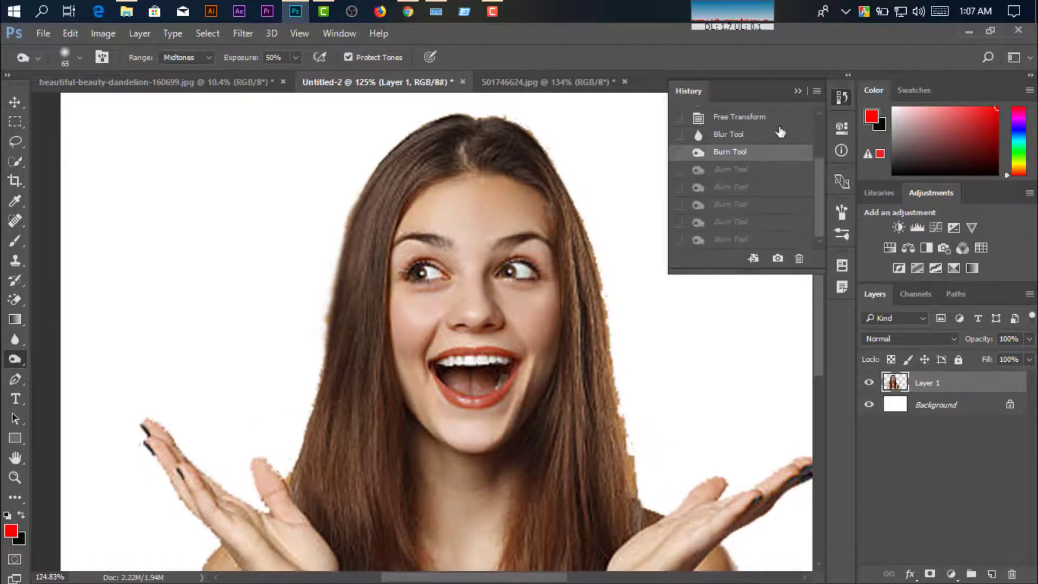
{"action": "left_click", "coordinate": [793, 89]}
{"action": "scroll", "coordinate": [506, 460], "scroll_direction": "down", "scroll_amount": 3}
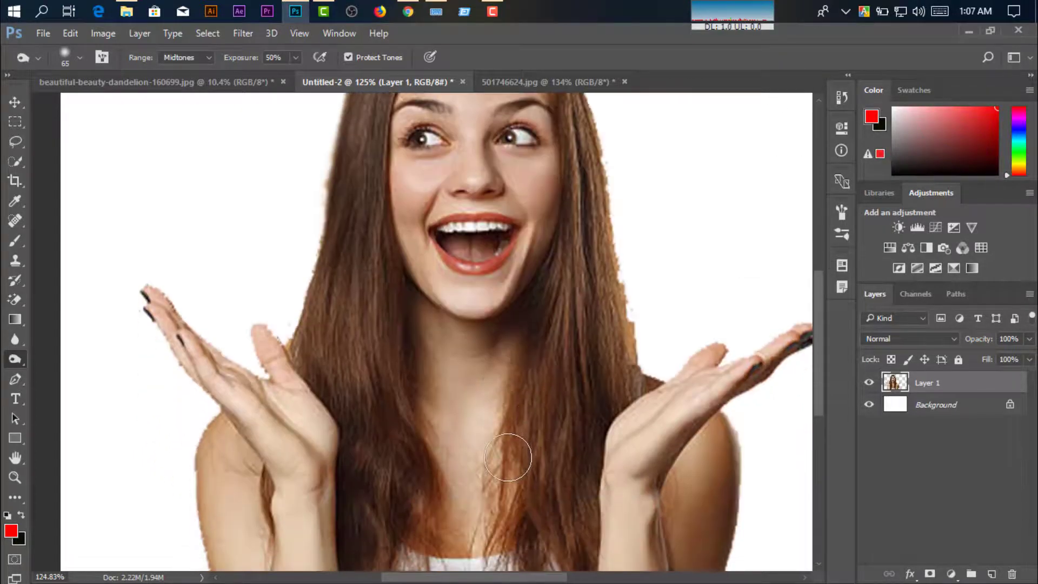
{"action": "scroll", "coordinate": [506, 457], "scroll_direction": "up", "scroll_amount": 1}
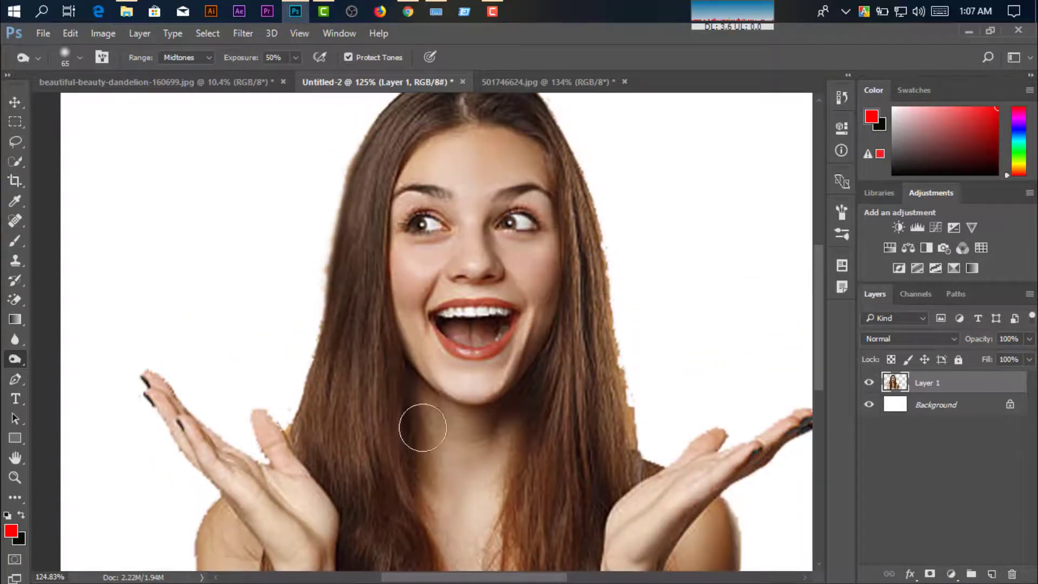
Switch to the Sponge Tool in Desaturate mode at 50% flow and test a forehead patch.
{"action": "right_click", "coordinate": [16, 367]}
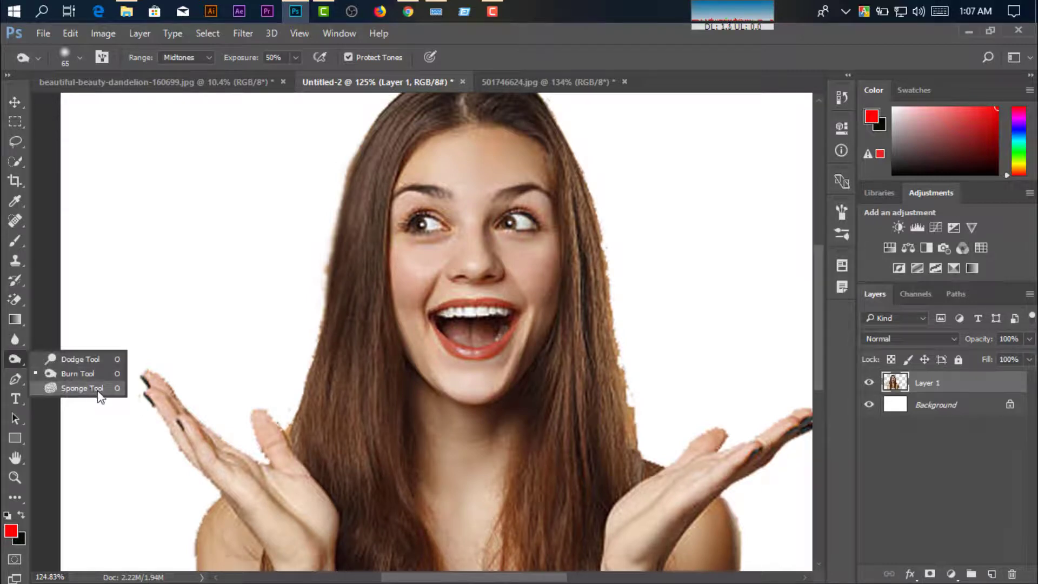
{"action": "left_click", "coordinate": [81, 388]}
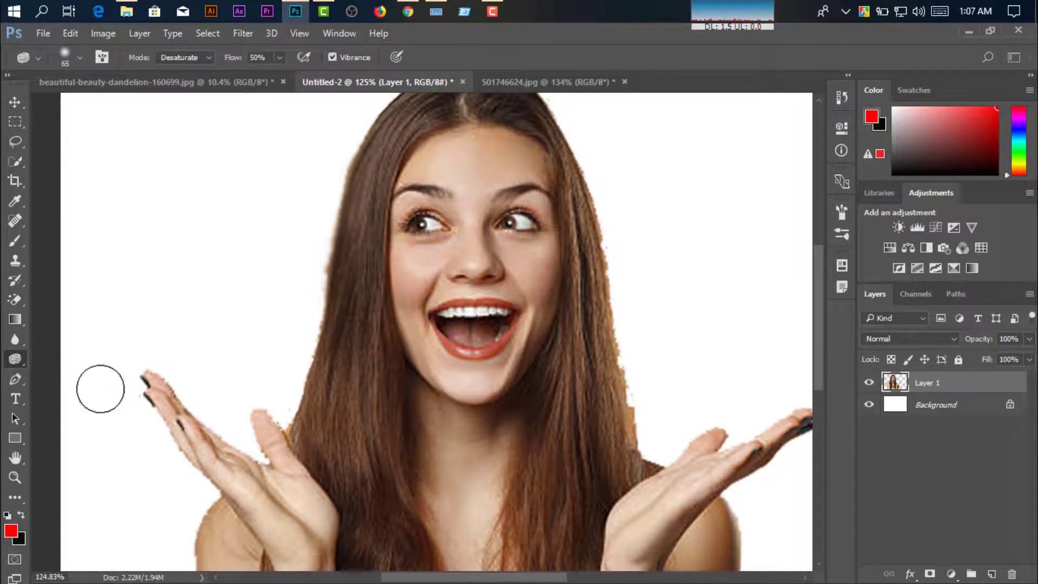
{"action": "left_click", "coordinate": [461, 200]}
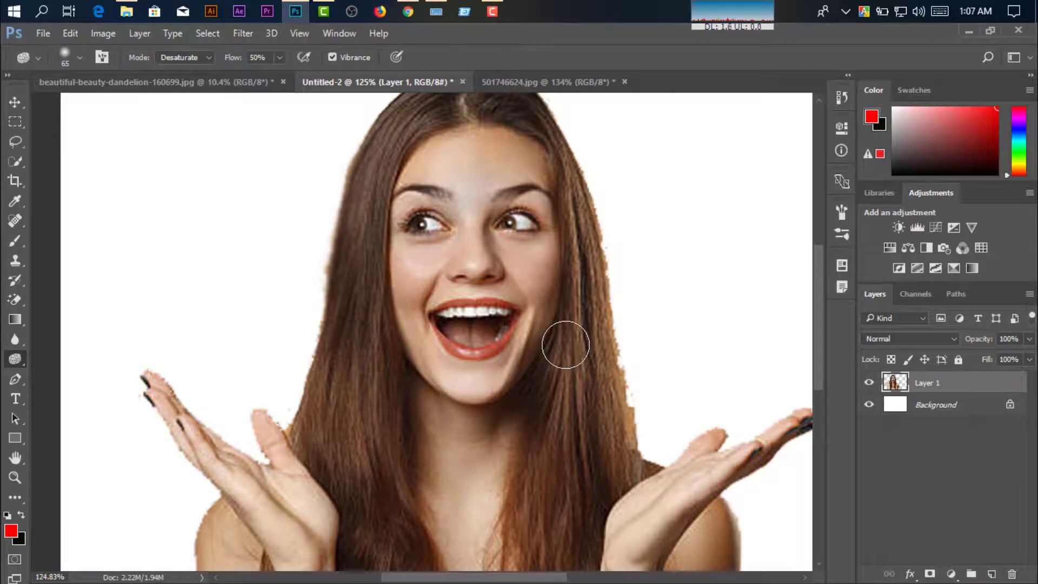
{"action": "right_click", "coordinate": [15, 361]}
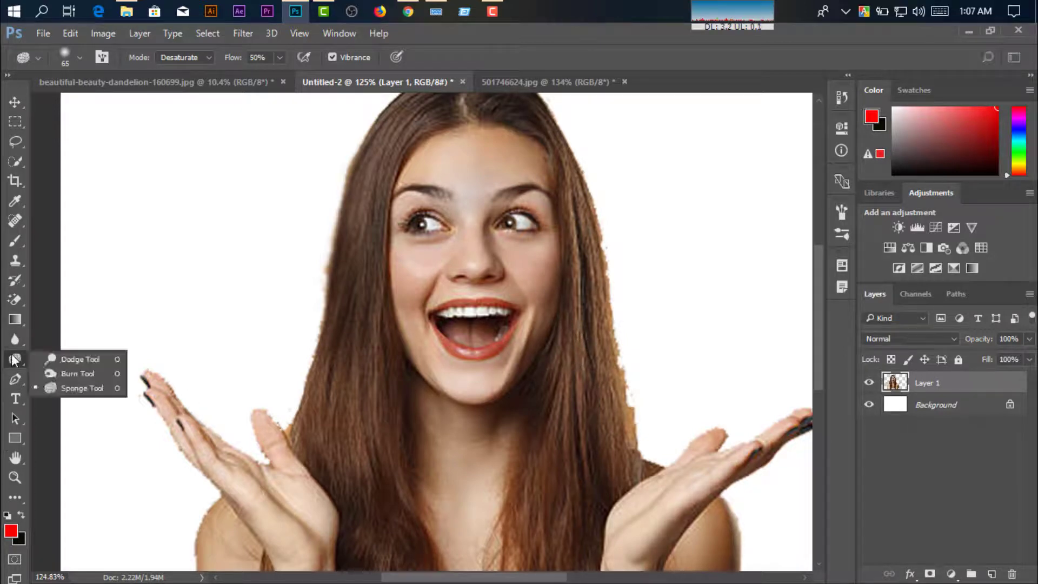
{"action": "left_click", "coordinate": [88, 391]}
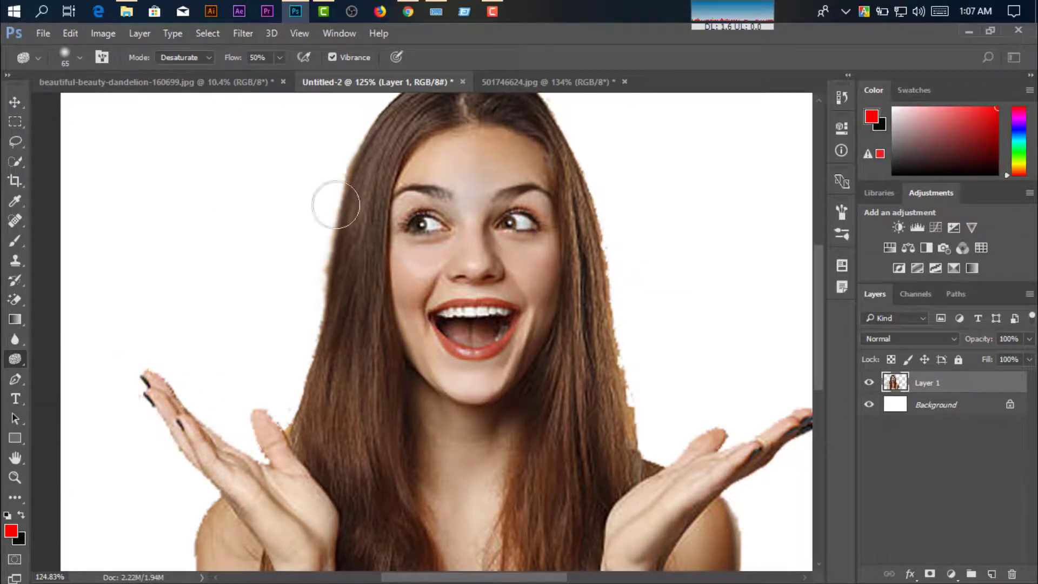
{"action": "scroll", "coordinate": [640, 428], "scroll_direction": "down", "scroll_amount": 3}
{"action": "scroll", "coordinate": [611, 428], "scroll_direction": "down", "scroll_amount": 3}
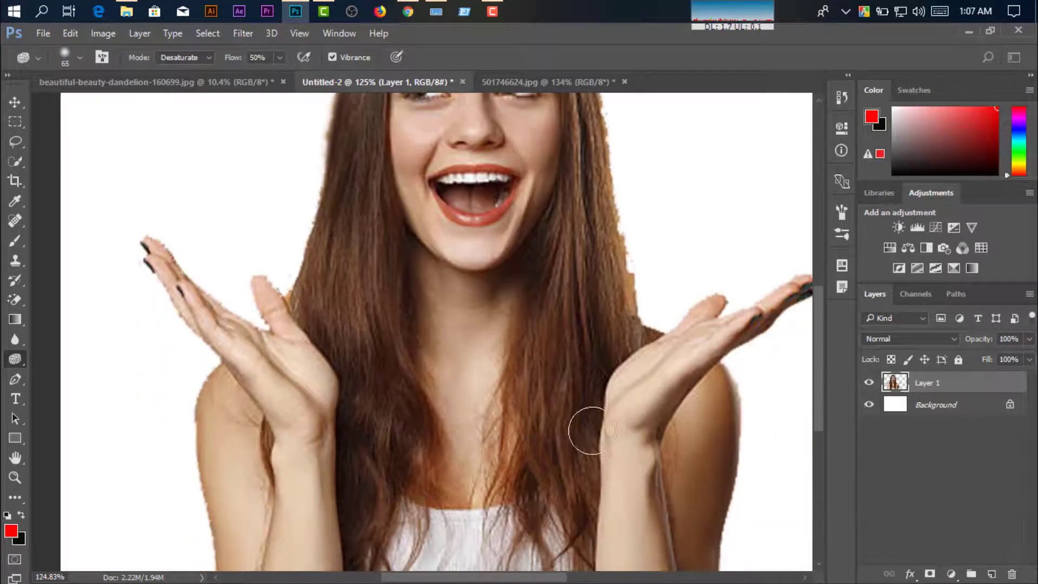
{"action": "scroll", "coordinate": [584, 428], "scroll_direction": "up", "scroll_amount": 2}
Show the dandelion photo, zoom to 22.3% on the woman's face, and pick the Sponge Tool.
{"action": "left_click", "coordinate": [191, 88]}
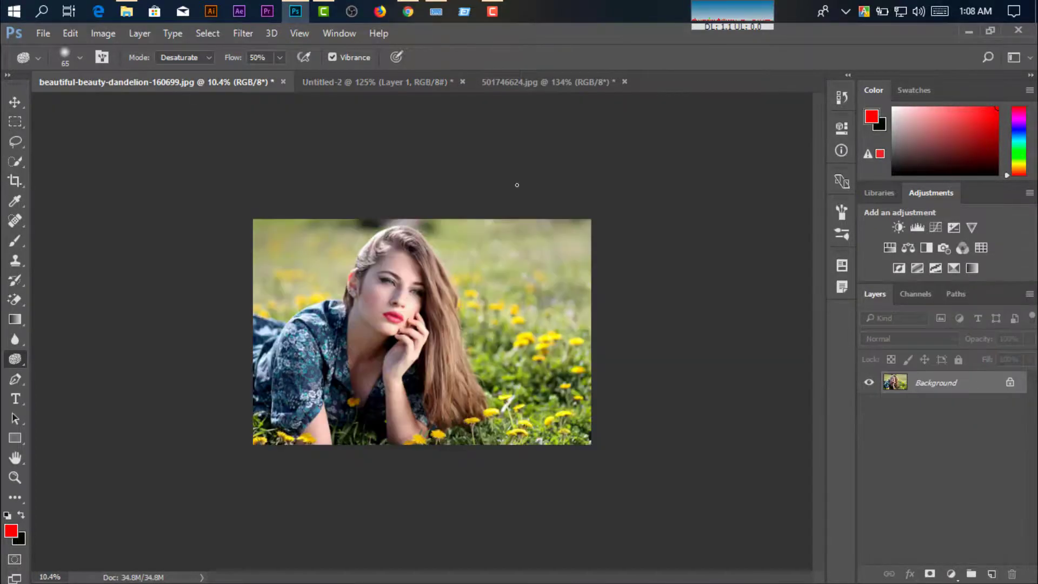
{"action": "left_click", "coordinate": [15, 477]}
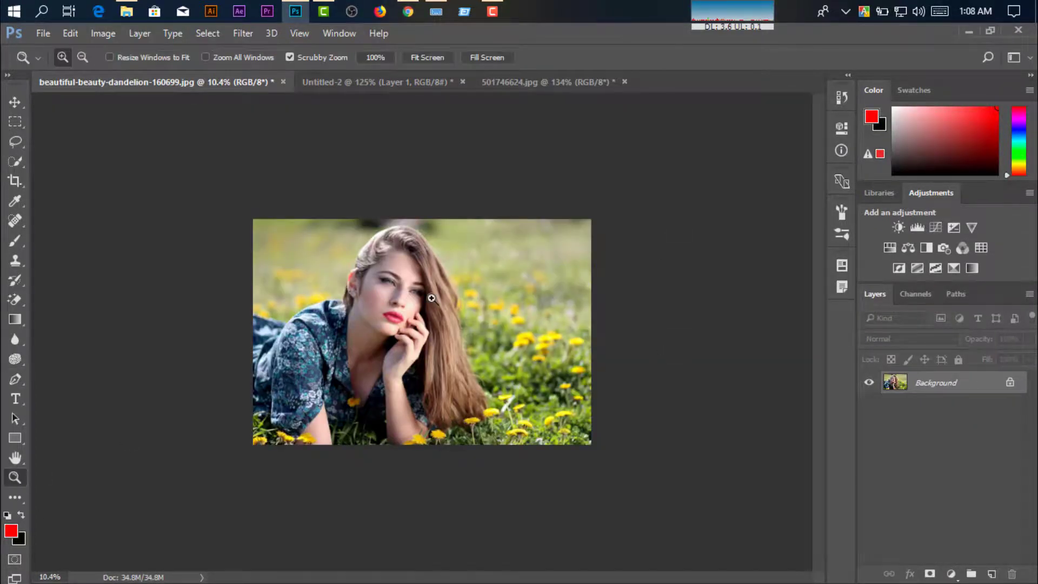
{"action": "mouse_move", "coordinate": [433, 297]}
{"action": "left_mouse_down"}
{"action": "mouse_move", "coordinate": [551, 297]}
{"action": "mouse_move", "coordinate": [508, 311]}
{"action": "mouse_move", "coordinate": [502, 471]}
{"action": "left_mouse_up"}
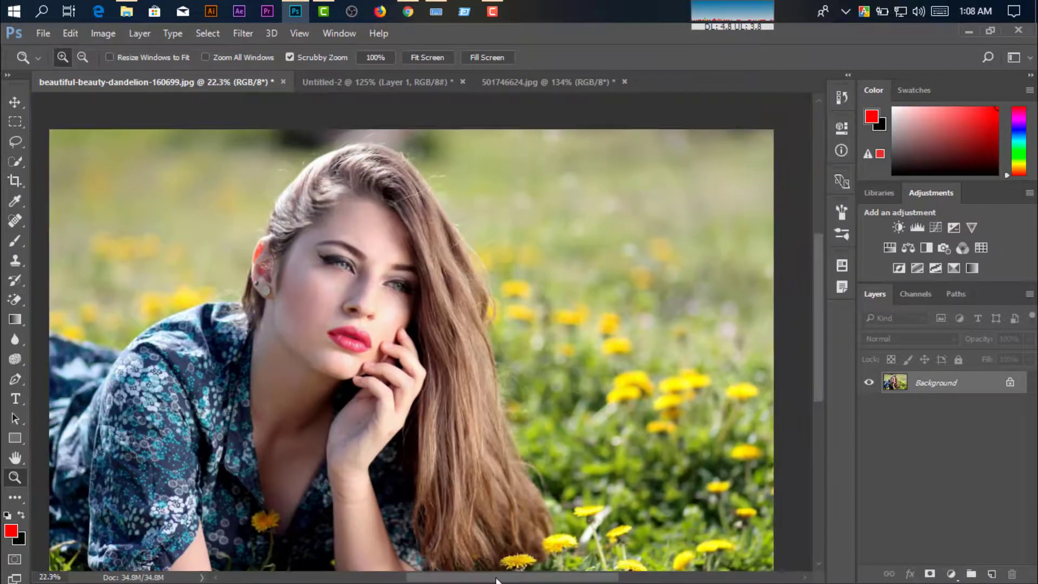
{"action": "scroll", "coordinate": [430, 182], "scroll_direction": "left", "scroll_amount": 5}
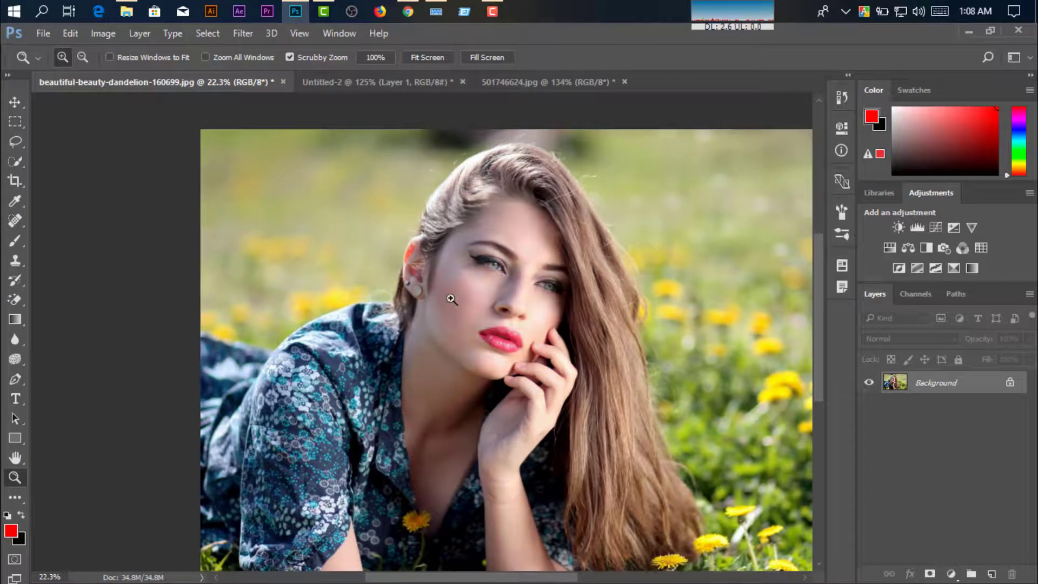
{"action": "left_click_drag", "start_coordinate": [10, 361], "coordinate": [80, 384]}
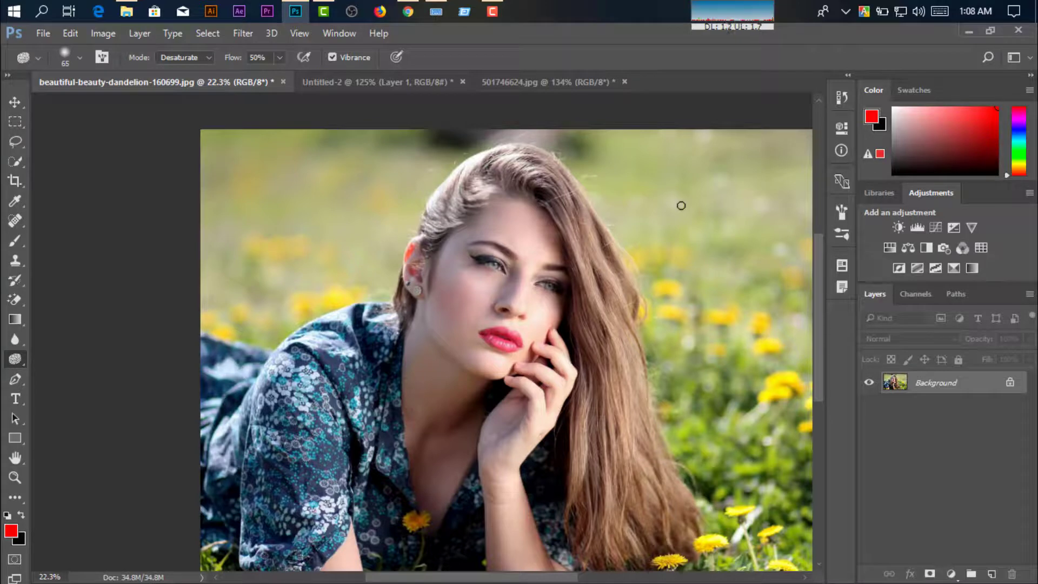
Enlarge the sponge to 300 and desaturate the face, hair edge, neck and chest.
{"action": "key", "text": "bracketright"}
{"action": "key", "text": "bracketright"}
{"action": "key", "text": "bracketright"}
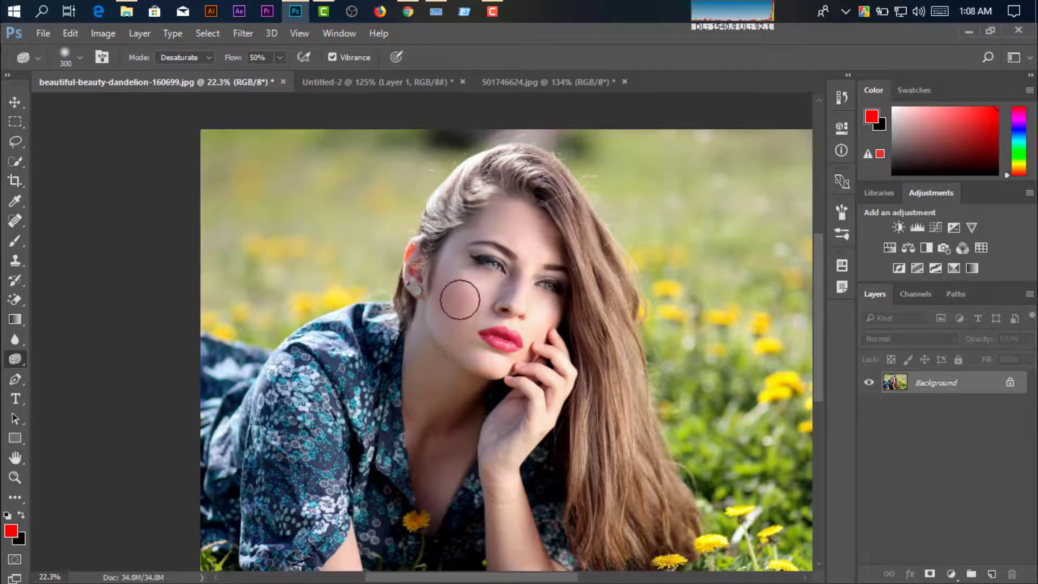
{"action": "mouse_move", "coordinate": [460, 299]}
{"action": "left_mouse_down"}
{"action": "mouse_move", "coordinate": [417, 336]}
{"action": "mouse_move", "coordinate": [456, 310]}
{"action": "mouse_move", "coordinate": [443, 330]}
{"action": "mouse_move", "coordinate": [459, 294]}
{"action": "mouse_move", "coordinate": [475, 301]}
{"action": "mouse_move", "coordinate": [465, 287]}
{"action": "mouse_move", "coordinate": [447, 311]}
{"action": "mouse_move", "coordinate": [487, 278]}
{"action": "mouse_move", "coordinate": [456, 366]}
{"action": "mouse_move", "coordinate": [454, 278]}
{"action": "mouse_move", "coordinate": [421, 462]}
{"action": "mouse_move", "coordinate": [457, 356]}
{"action": "mouse_move", "coordinate": [459, 425]}
{"action": "left_mouse_up"}
{"action": "mouse_move", "coordinate": [456, 385]}
{"action": "left_mouse_down"}
{"action": "mouse_move", "coordinate": [471, 302]}
{"action": "mouse_move", "coordinate": [448, 271]}
{"action": "mouse_move", "coordinate": [529, 225]}
{"action": "mouse_move", "coordinate": [578, 272]}
{"action": "mouse_move", "coordinate": [579, 316]}
{"action": "left_mouse_up"}
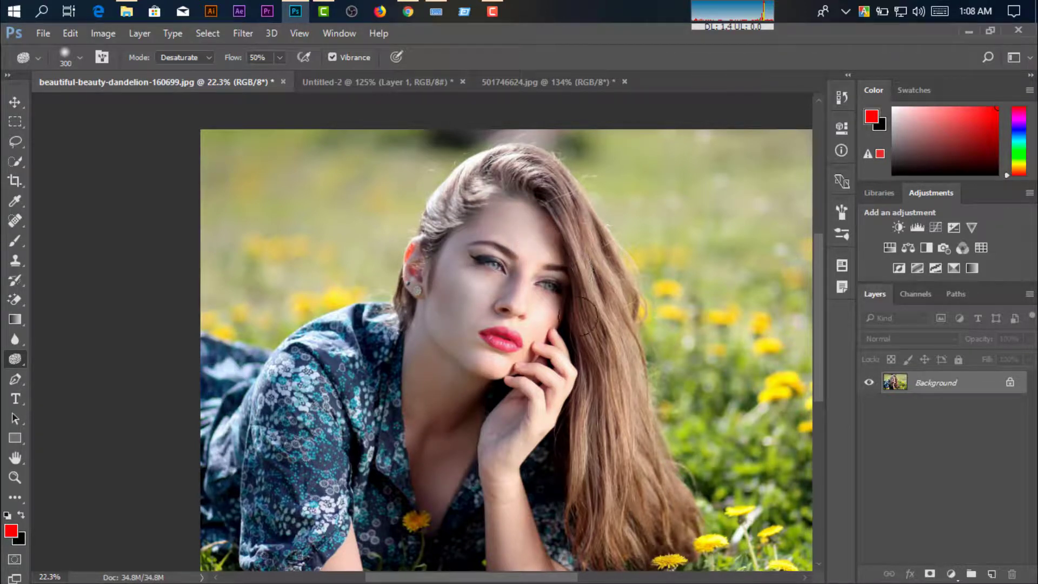
{"action": "left_click_drag", "start_coordinate": [484, 465], "coordinate": [486, 260]}
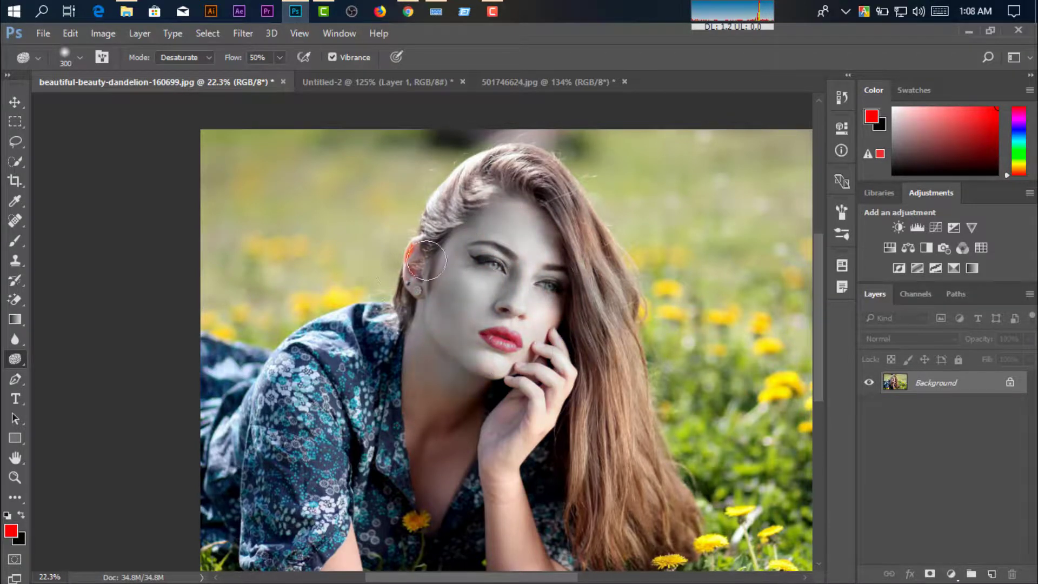
{"action": "left_click_drag", "start_coordinate": [426, 260], "coordinate": [540, 189]}
{"action": "left_click_drag", "start_coordinate": [607, 152], "coordinate": [589, 169]}
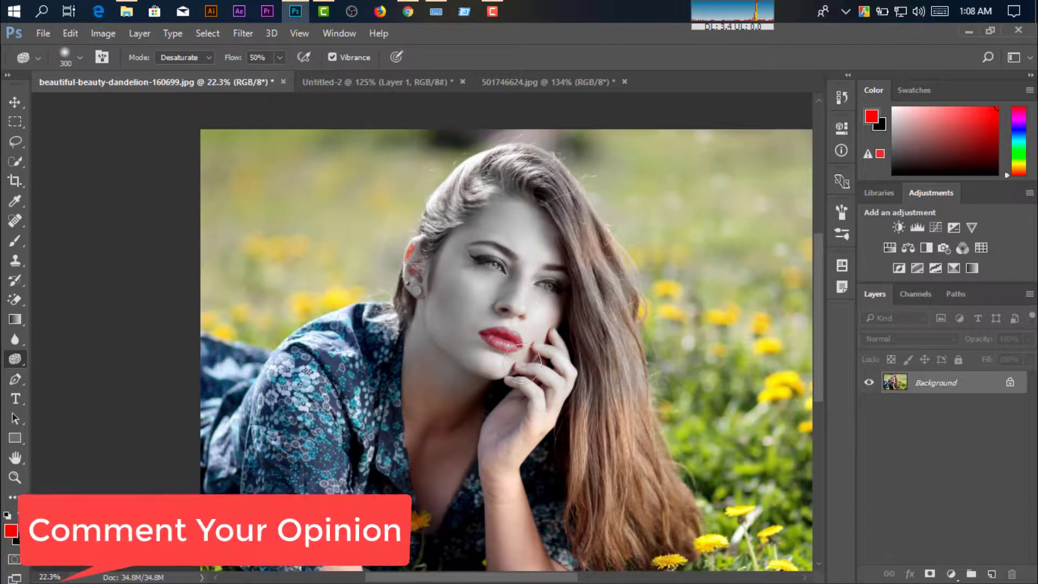
{"action": "left_click_drag", "start_coordinate": [436, 392], "coordinate": [411, 543]}
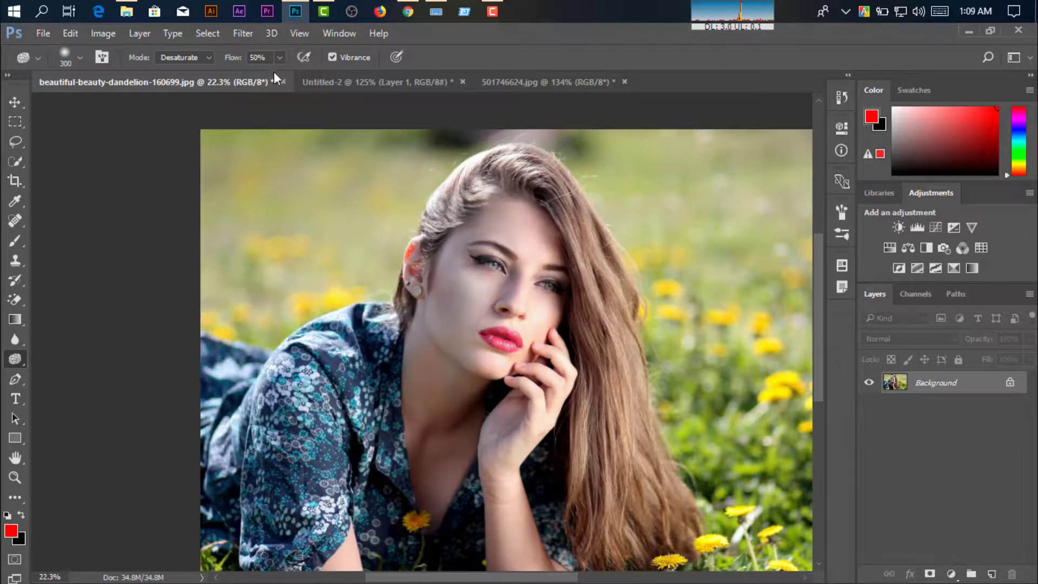
Set sponge flow to 40% and return to the Untitled-2 document.
{"action": "left_click", "coordinate": [280, 58]}
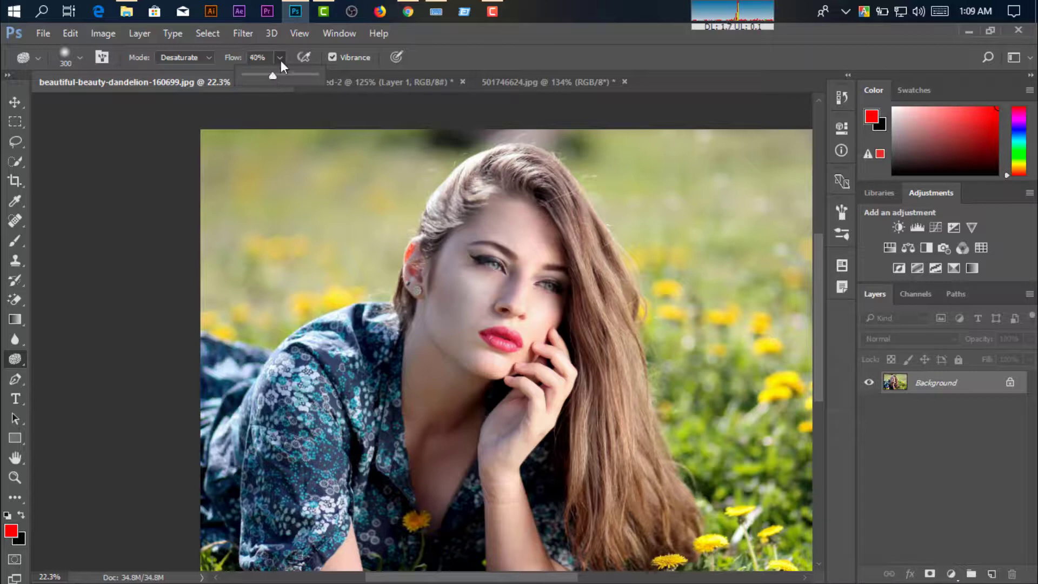
{"action": "left_click", "coordinate": [281, 60]}
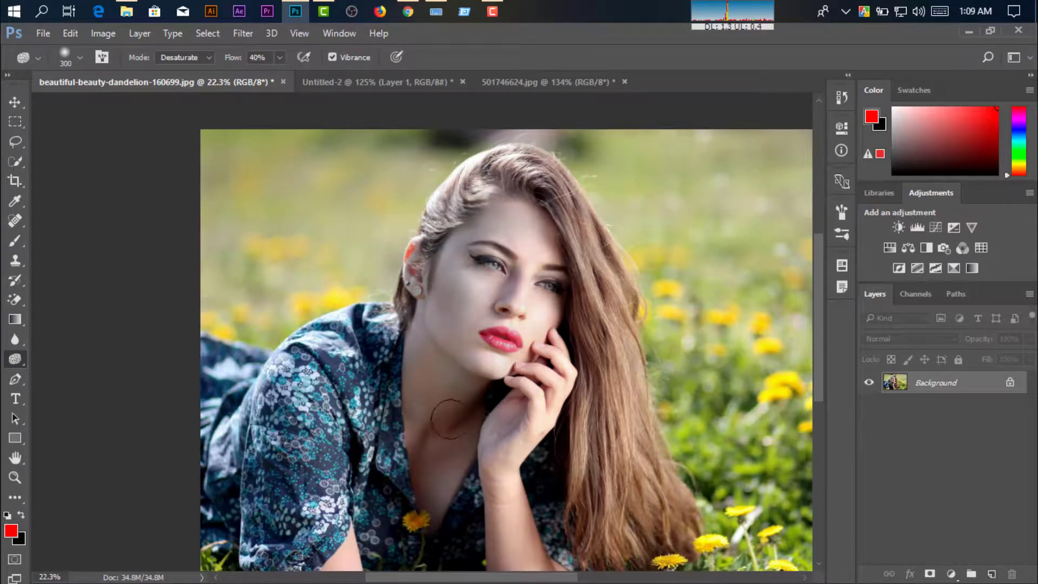
{"action": "left_click", "coordinate": [12, 339]}
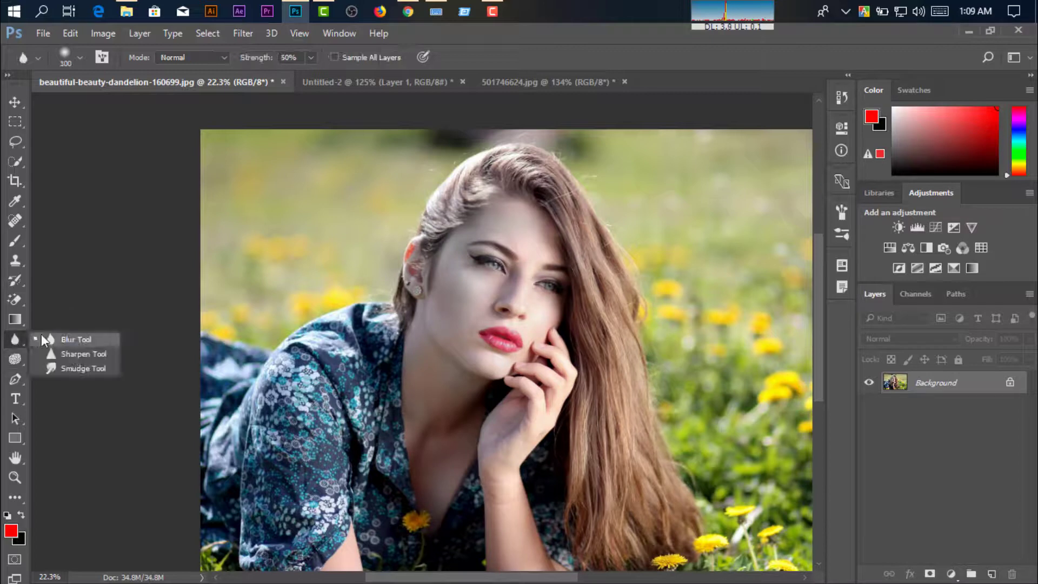
{"action": "left_click", "coordinate": [22, 356]}
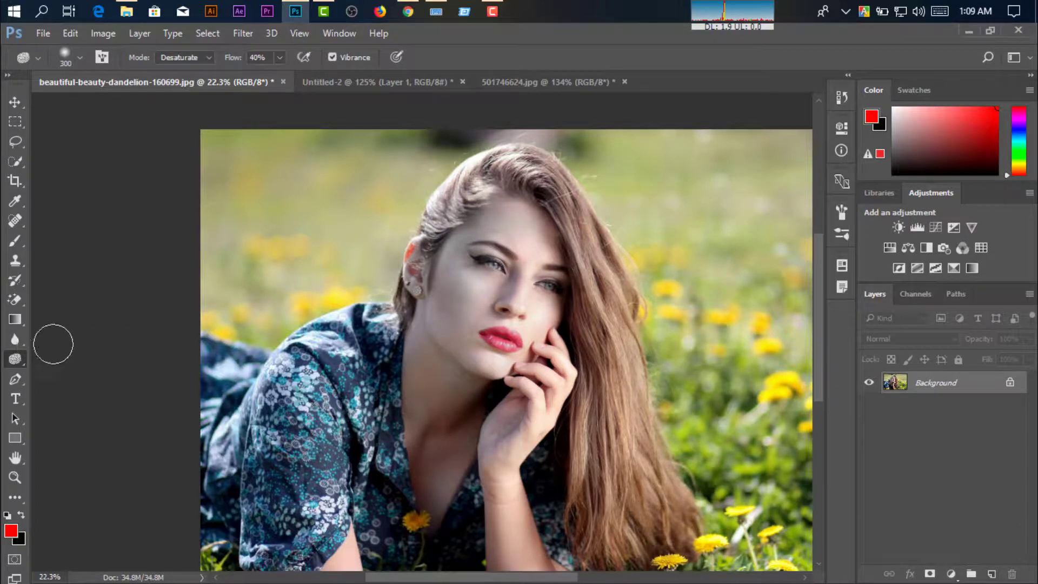
{"action": "left_click", "coordinate": [424, 86]}
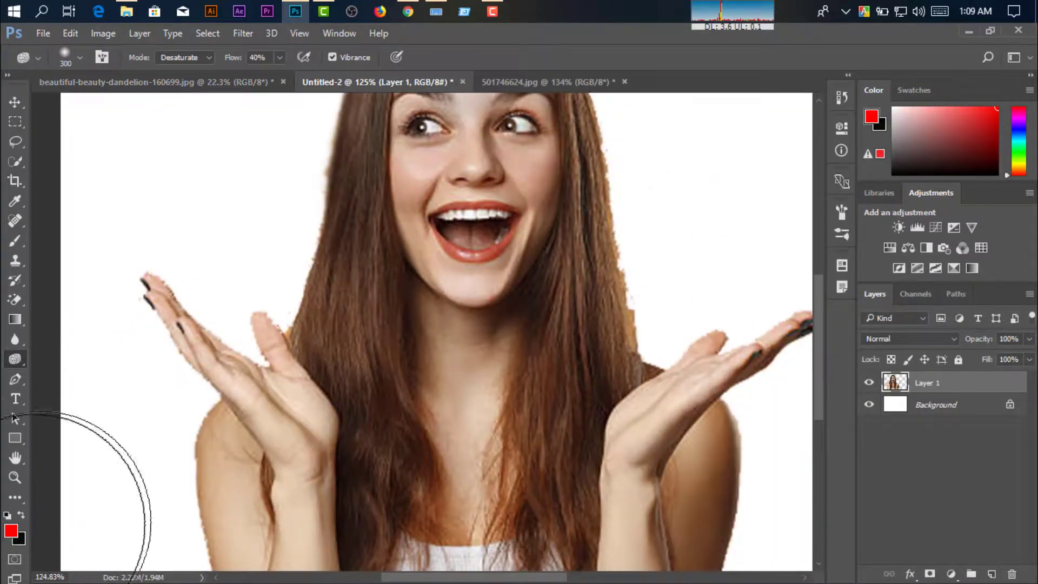
Scrubby-zoom the cutout canvas out, in and to 100%, settling at about 62% to fit.
{"action": "left_click", "coordinate": [14, 478]}
{"action": "mouse_move", "coordinate": [645, 248]}
{"action": "left_mouse_down"}
{"action": "mouse_move", "coordinate": [537, 275]}
{"action": "mouse_move", "coordinate": [609, 255]}
{"action": "mouse_move", "coordinate": [602, 260]}
{"action": "left_mouse_up"}
{"action": "mouse_move", "coordinate": [420, 308]}
{"action": "left_mouse_down"}
{"action": "mouse_move", "coordinate": [466, 310]}
{"action": "mouse_move", "coordinate": [452, 313]}
{"action": "left_mouse_up"}
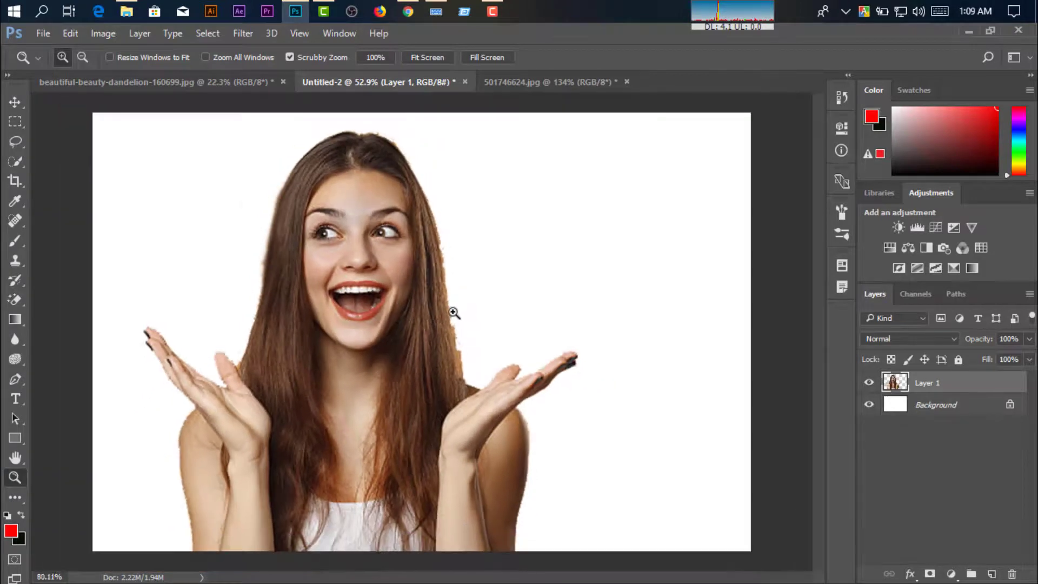
{"action": "key", "text": "ctrl+1"}
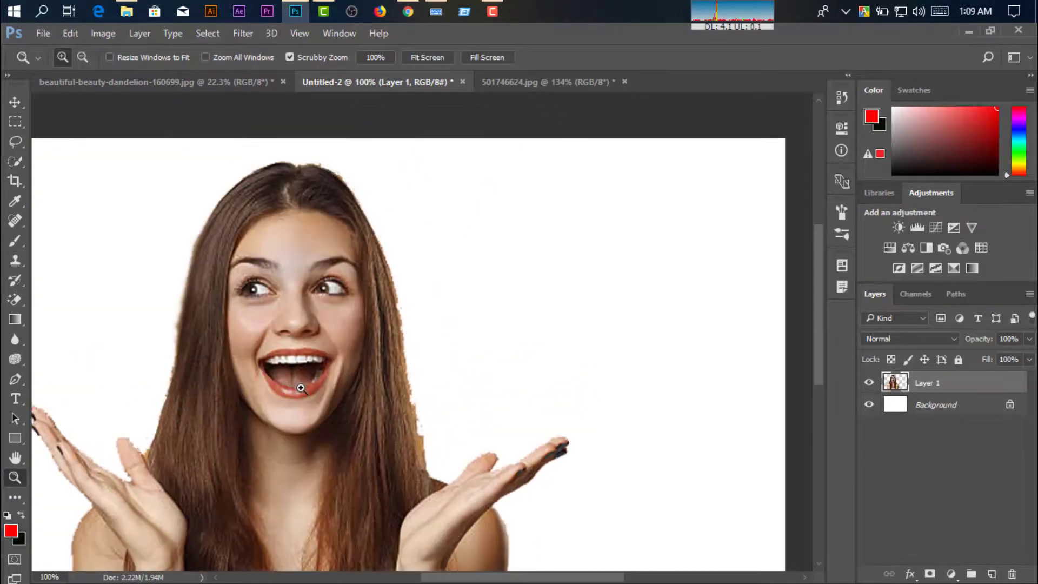
{"action": "mouse_move", "coordinate": [236, 387]}
{"action": "left_mouse_down"}
{"action": "mouse_move", "coordinate": [277, 381]}
{"action": "mouse_move", "coordinate": [216, 402]}
{"action": "left_mouse_up"}
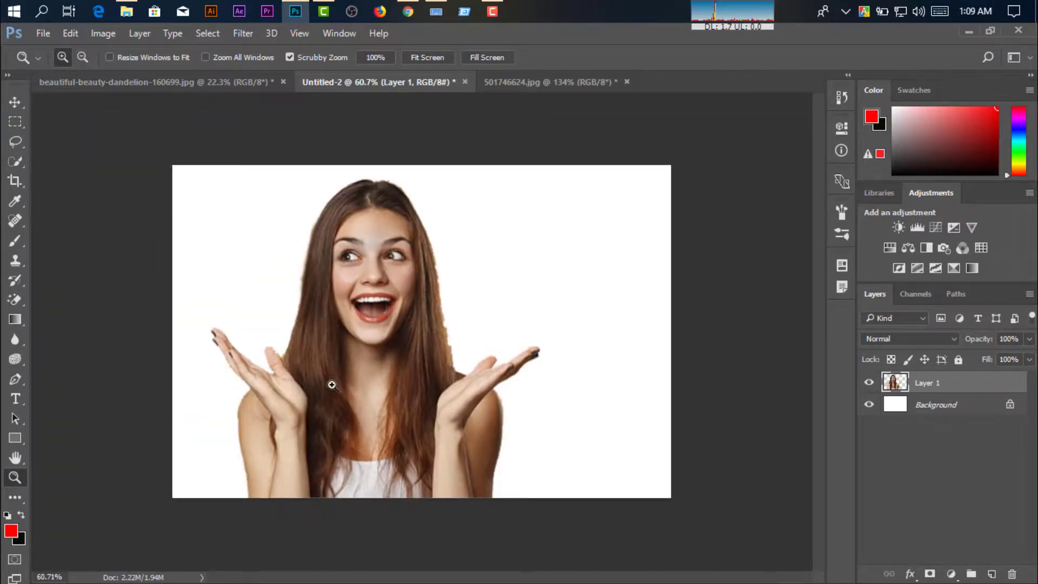
{"action": "mouse_move", "coordinate": [394, 367]}
{"action": "left_mouse_down"}
{"action": "mouse_move", "coordinate": [417, 364]}
{"action": "mouse_move", "coordinate": [407, 371]}
{"action": "left_mouse_up"}
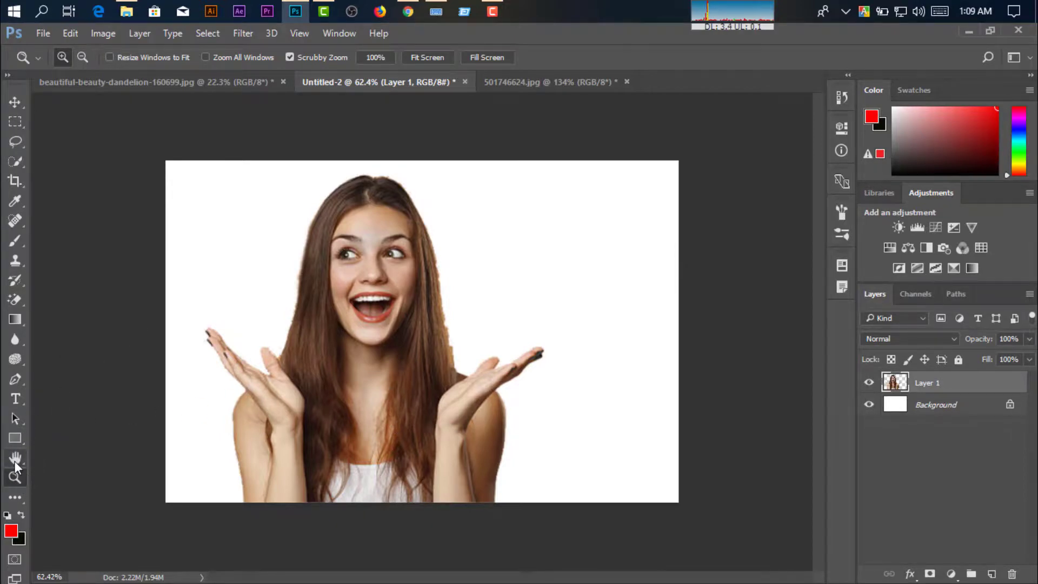
Try the Hand and Move tools, deselect Layer 1, and show the Pen tool's variants.
{"action": "left_click", "coordinate": [15, 461]}
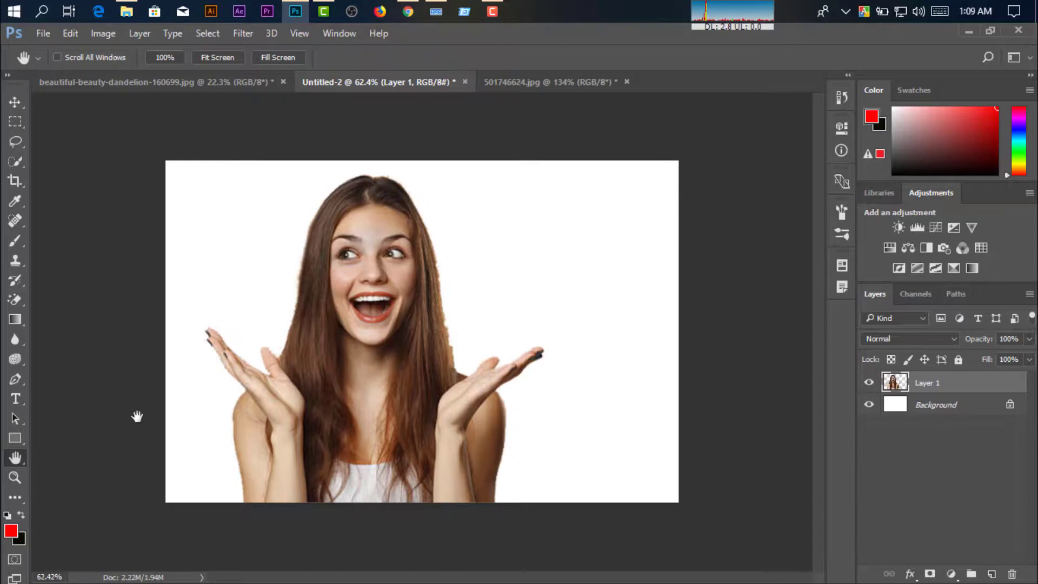
{"action": "left_click", "coordinate": [24, 100]}
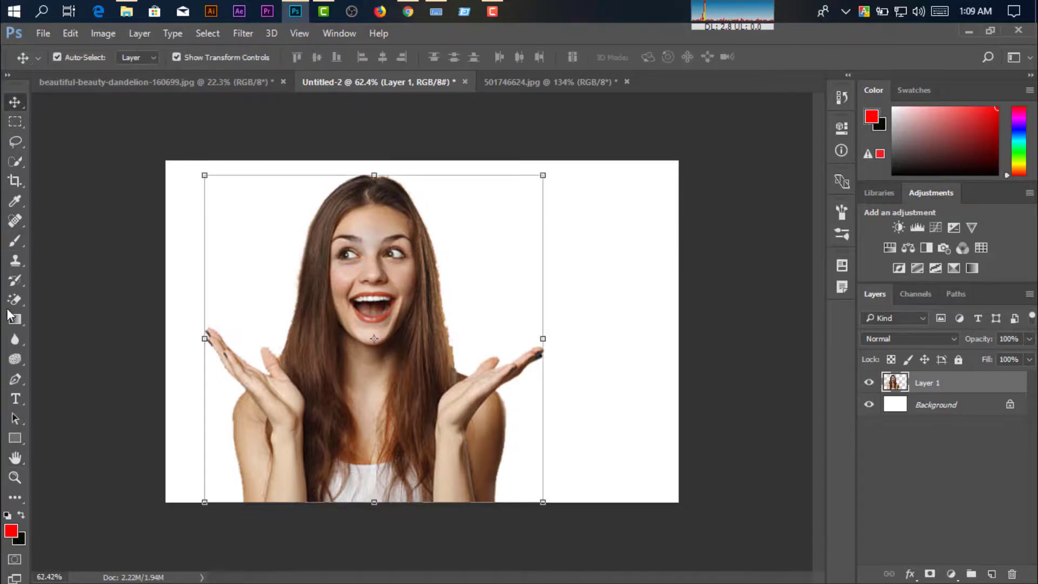
{"action": "left_click", "coordinate": [135, 286]}
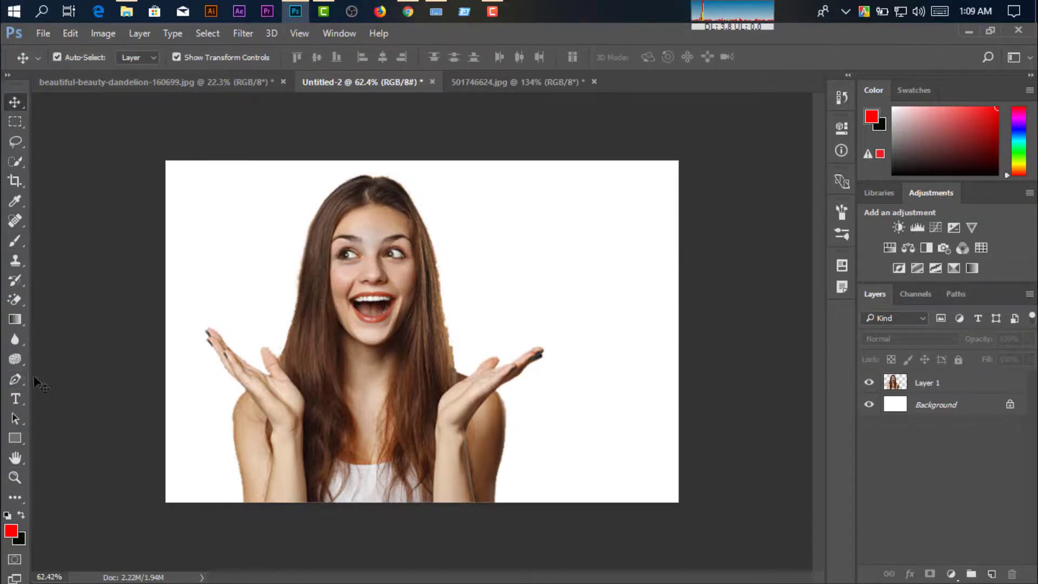
{"action": "left_click", "coordinate": [15, 380]}
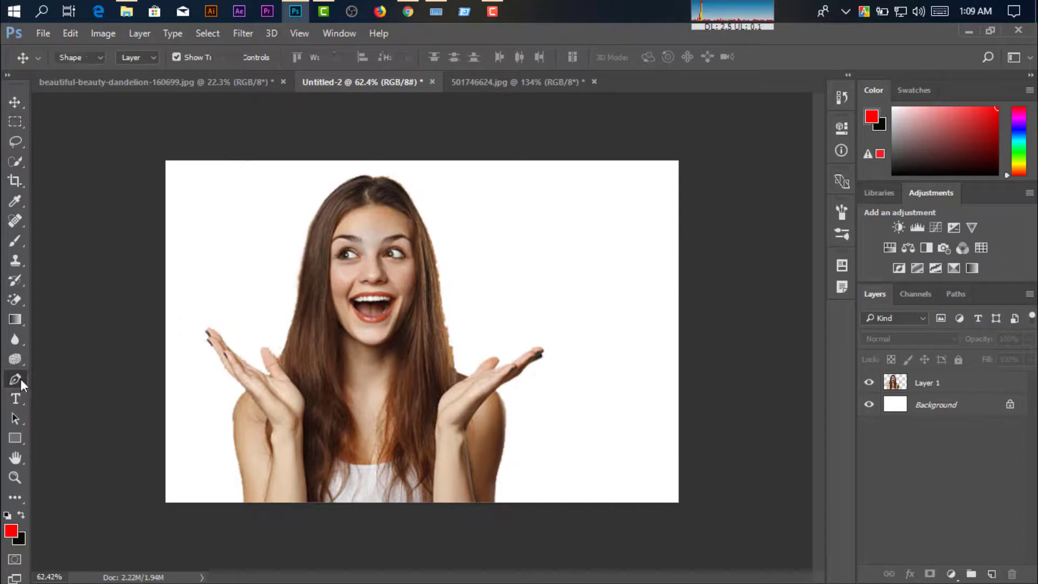
{"action": "right_click", "coordinate": [20, 379]}
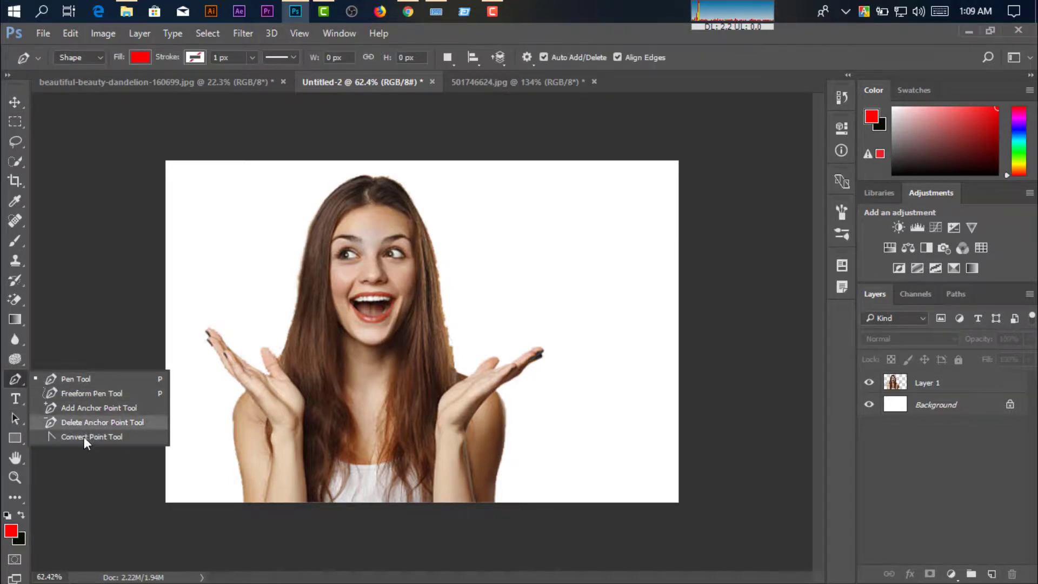
{"action": "left_click", "coordinate": [7, 379]}
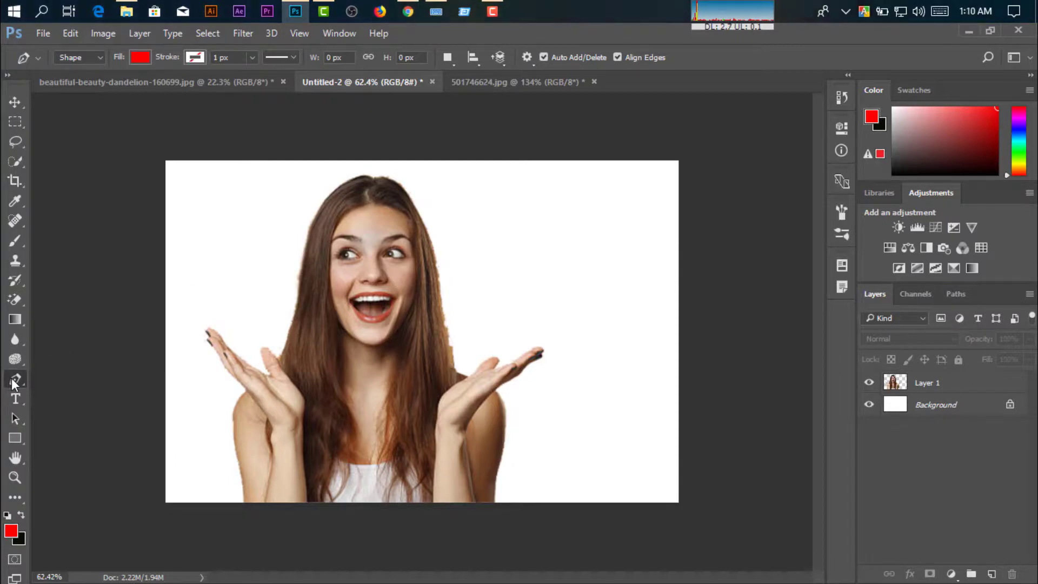
{"action": "right_click", "coordinate": [11, 376]}
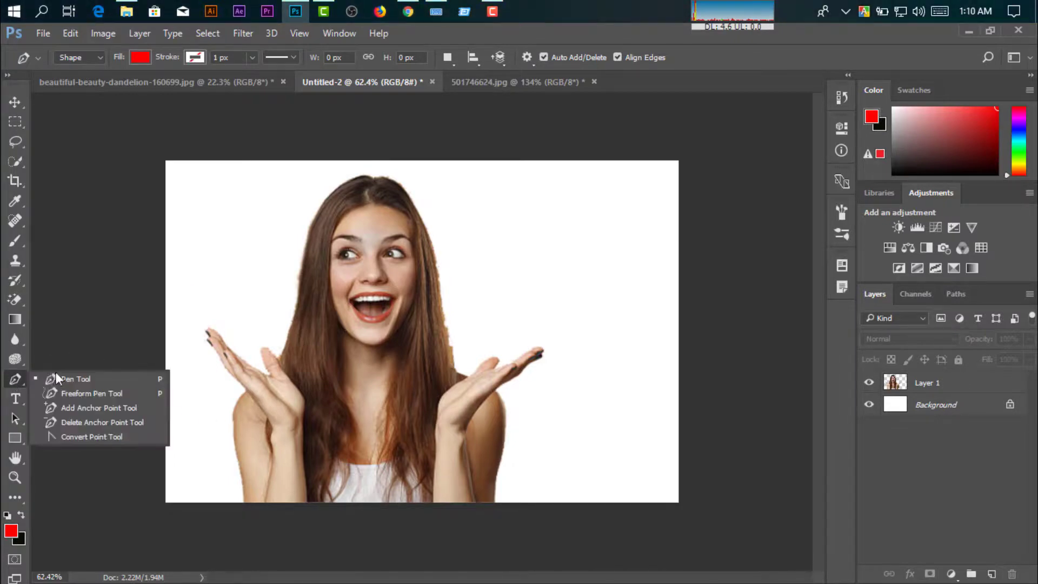